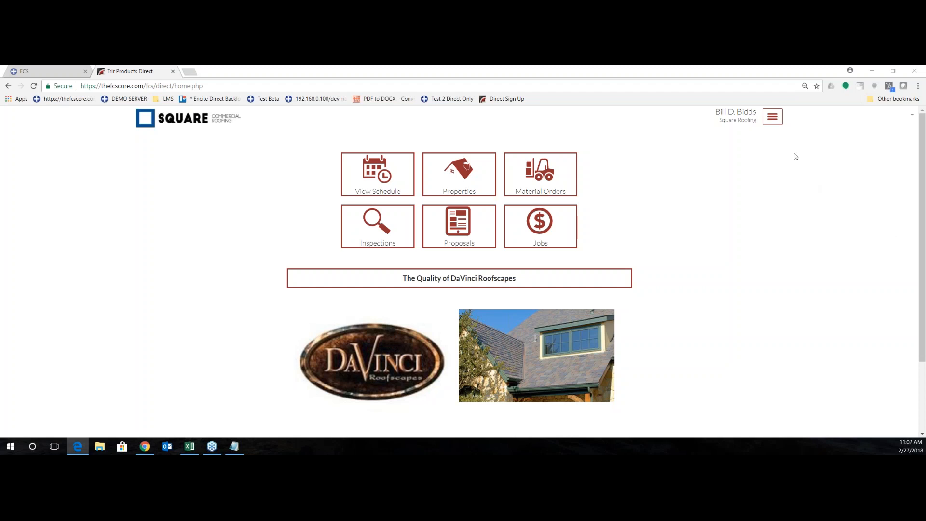
Open the account's Settings page and expand the Systems library to view the distributor and company systems.
left_click(779, 121)
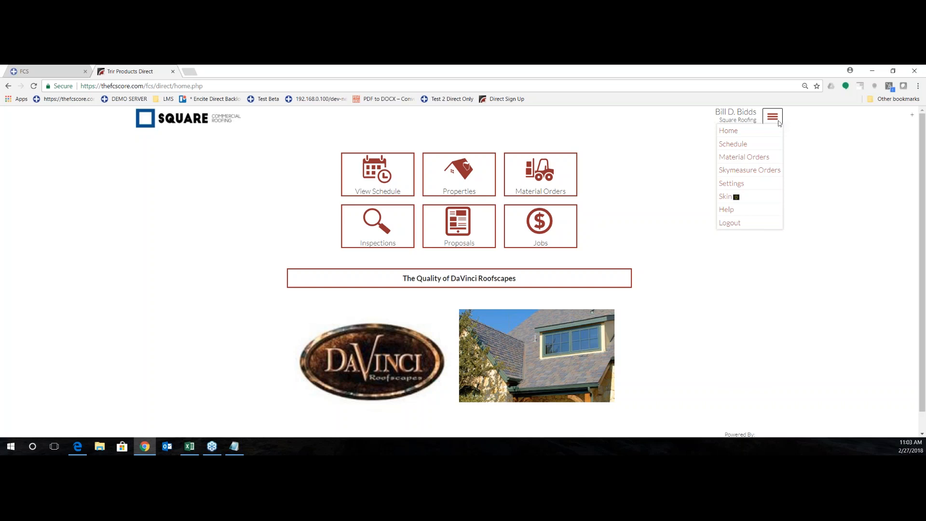
left_click(775, 121)
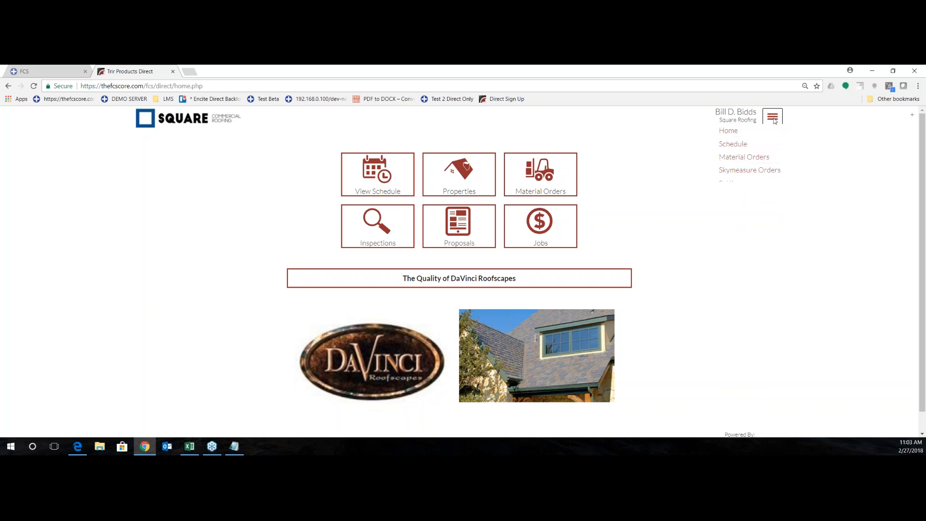
left_click(737, 182)
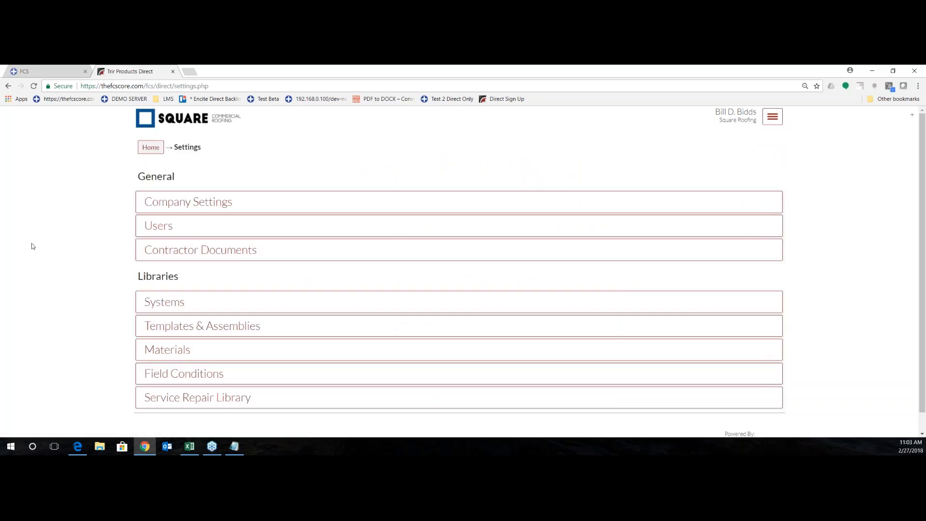
scroll(57, 231, "down", 1)
scroll(57, 232, "down", 1)
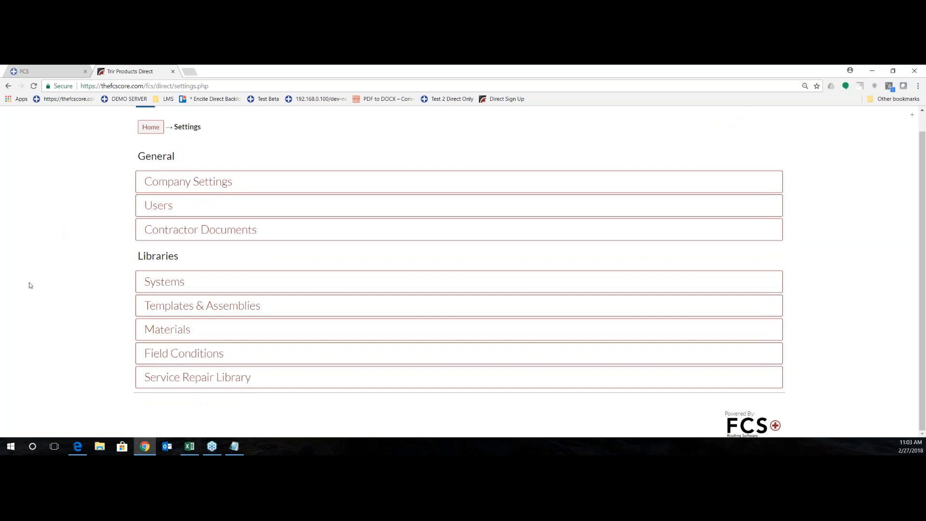
left_click(164, 282)
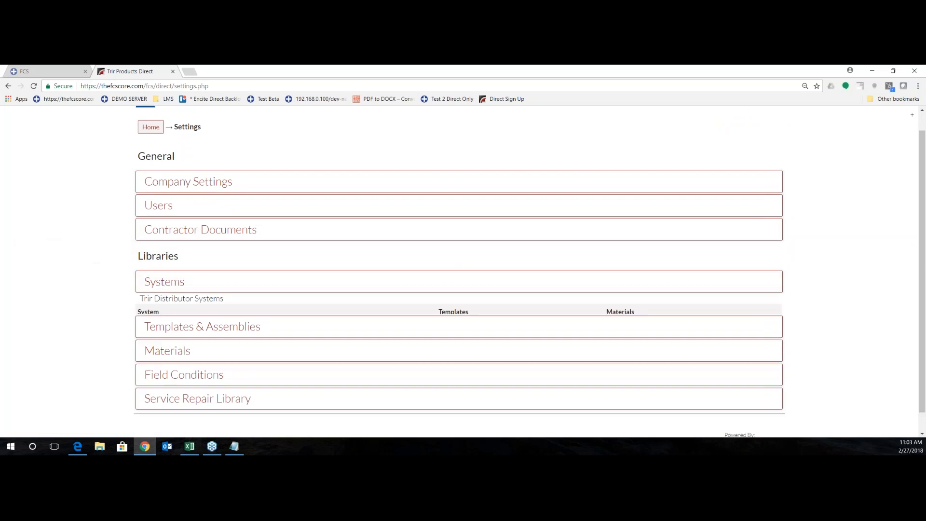
scroll(458, 270, "down", 2)
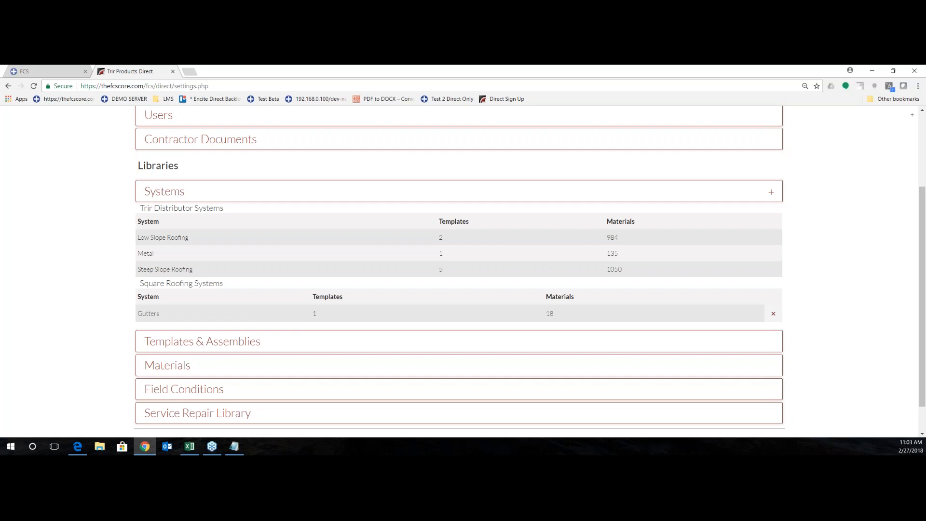
Switch to the CustomImport sheet in Excel and review its columns from material code to coverage value and the Gutters system.
left_click(190, 446)
left_click(162, 343)
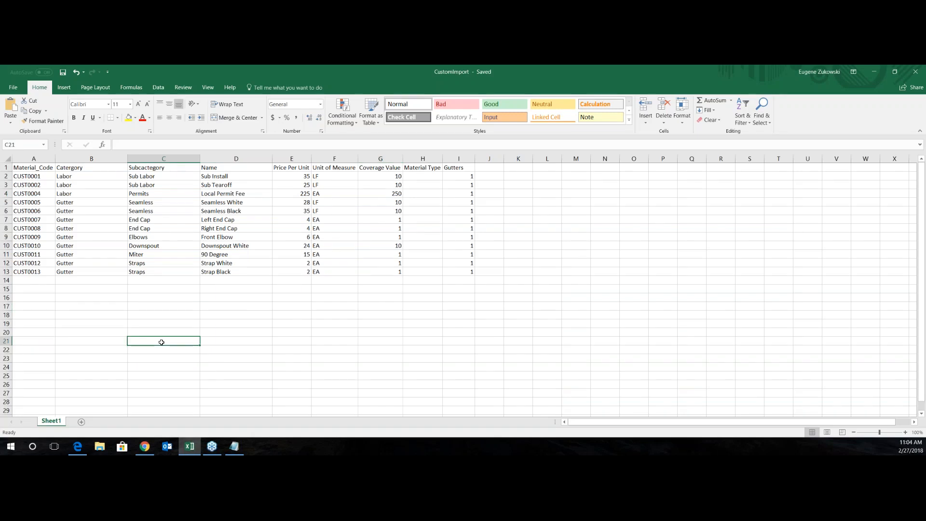
left_click(153, 282)
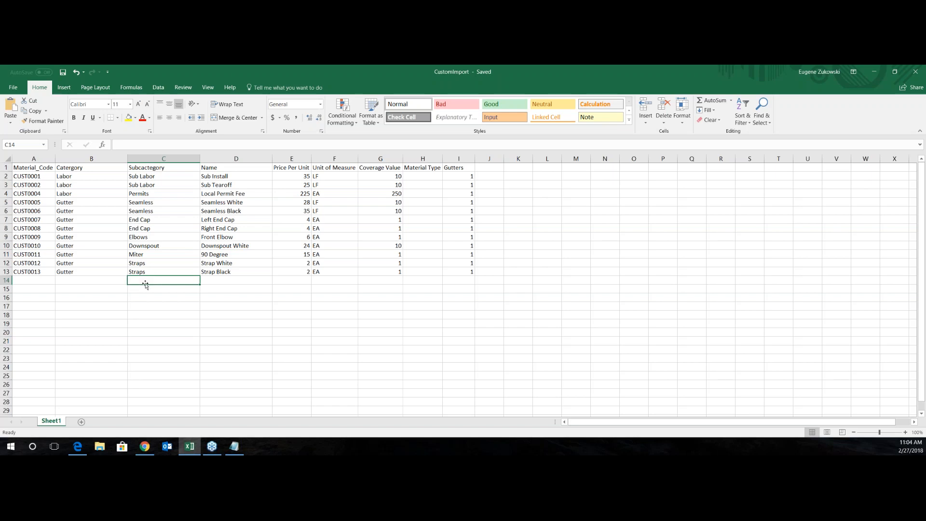
left_click(31, 175)
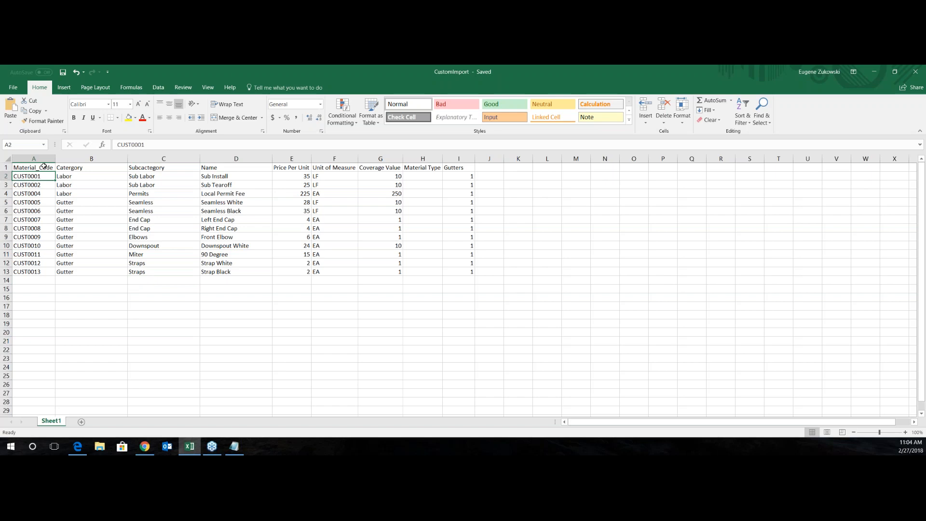
left_click(80, 177)
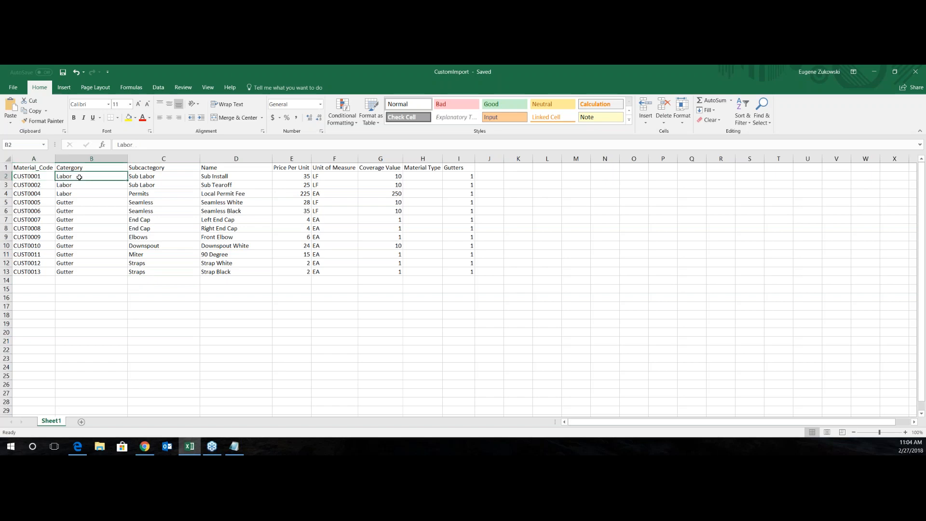
left_click(144, 177)
left_click(209, 177)
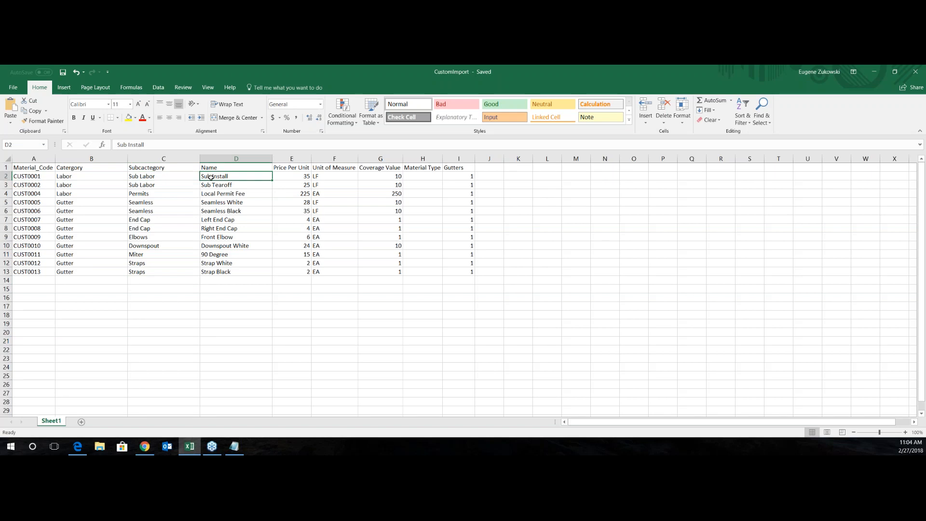
left_click(282, 178)
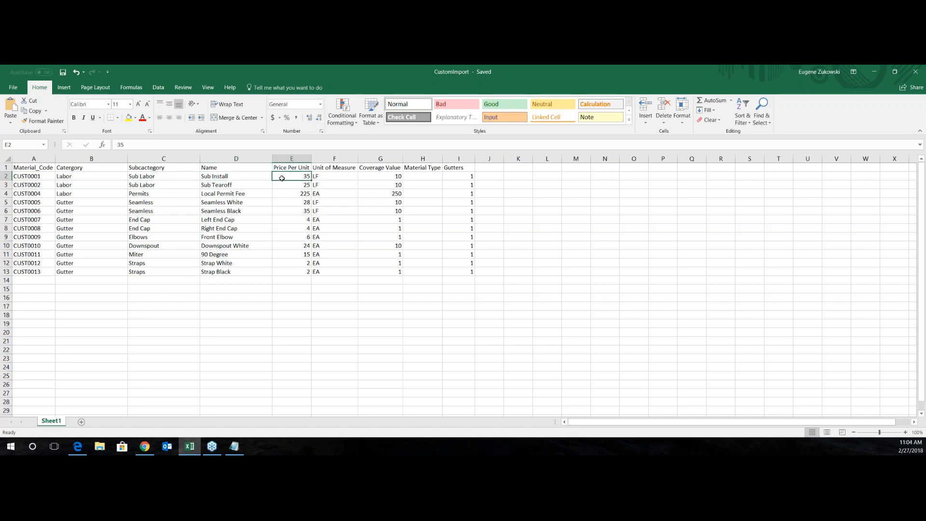
left_click(344, 178)
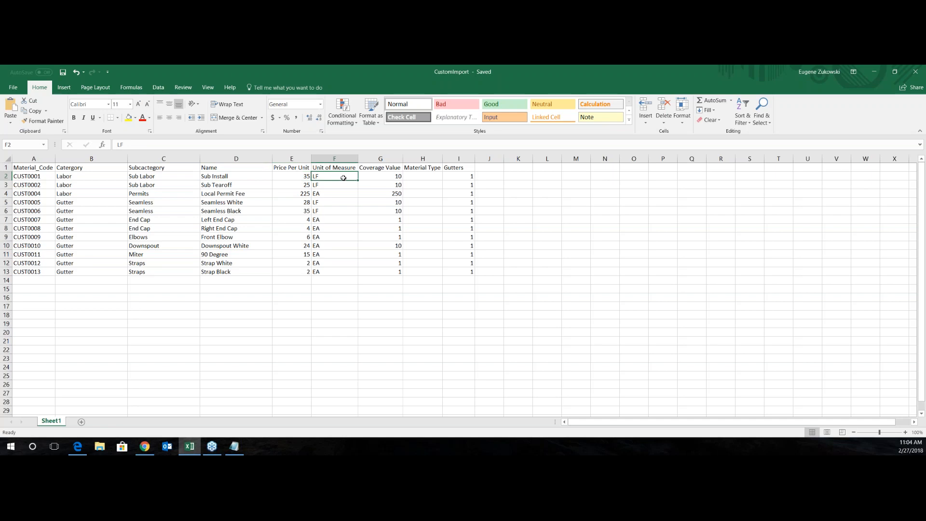
left_click(83, 179)
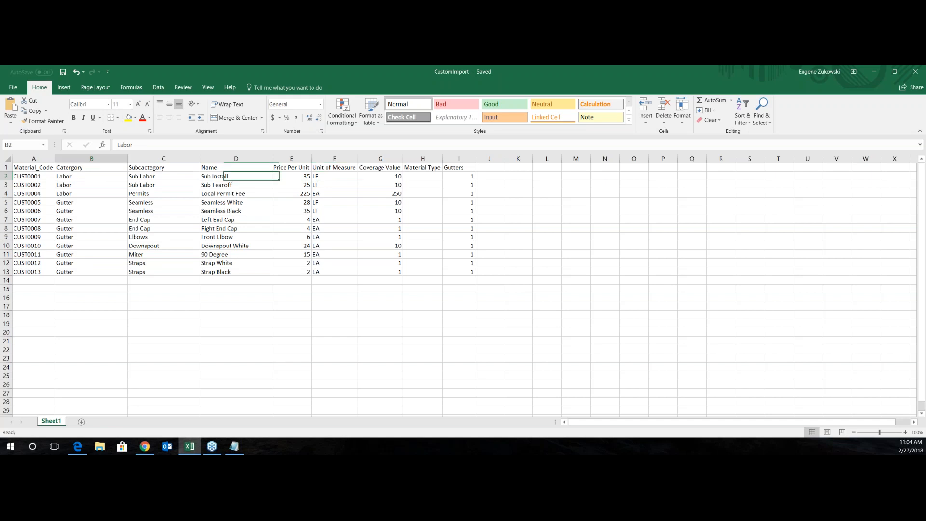
left_click(81, 203)
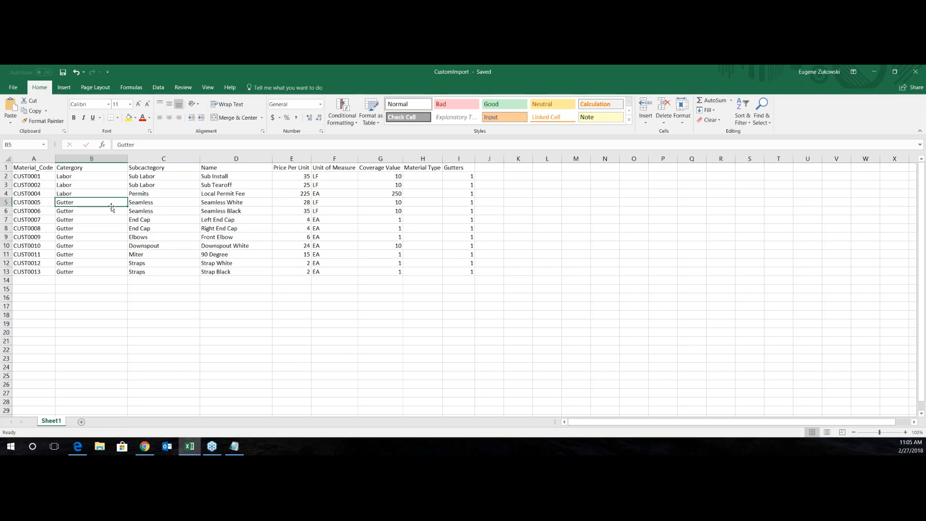
left_click(368, 175)
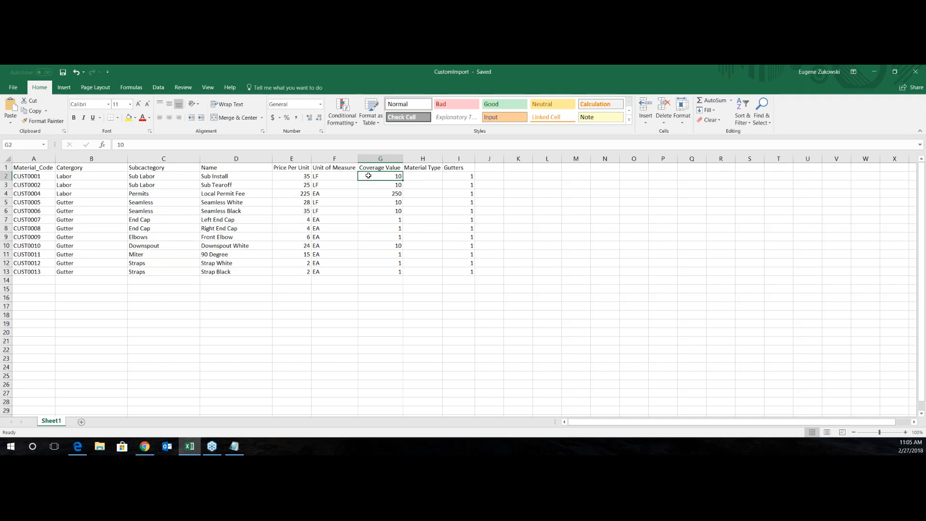
left_click(372, 205)
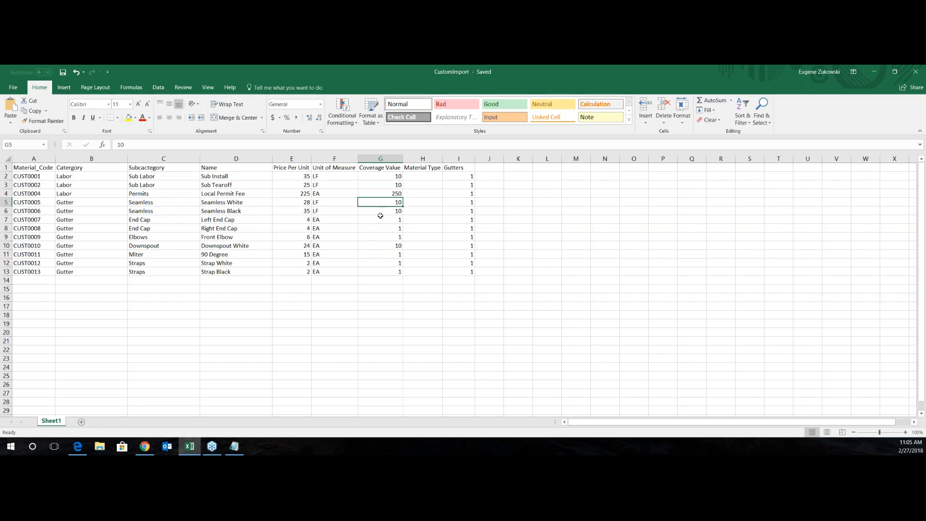
left_click(464, 176)
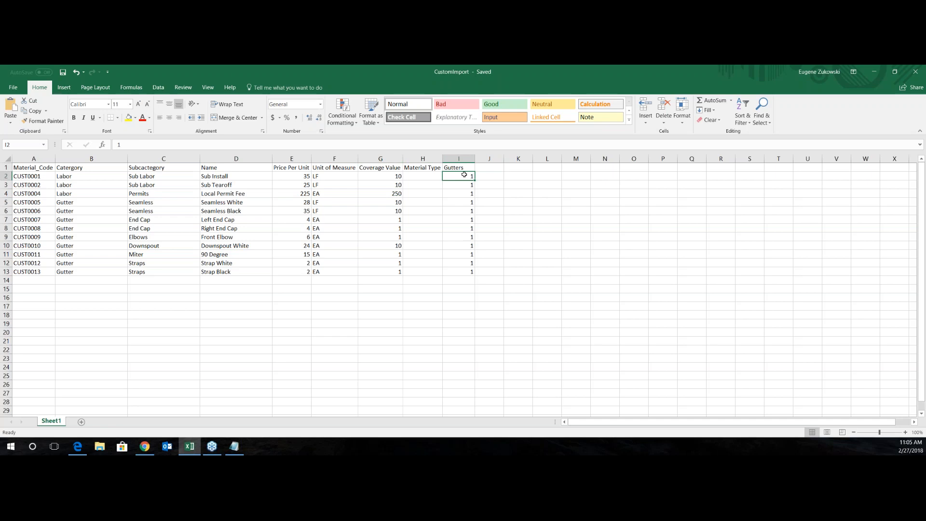
Set the Local Permit Fee's coverage value to 1 and save the file.
left_click(389, 194)
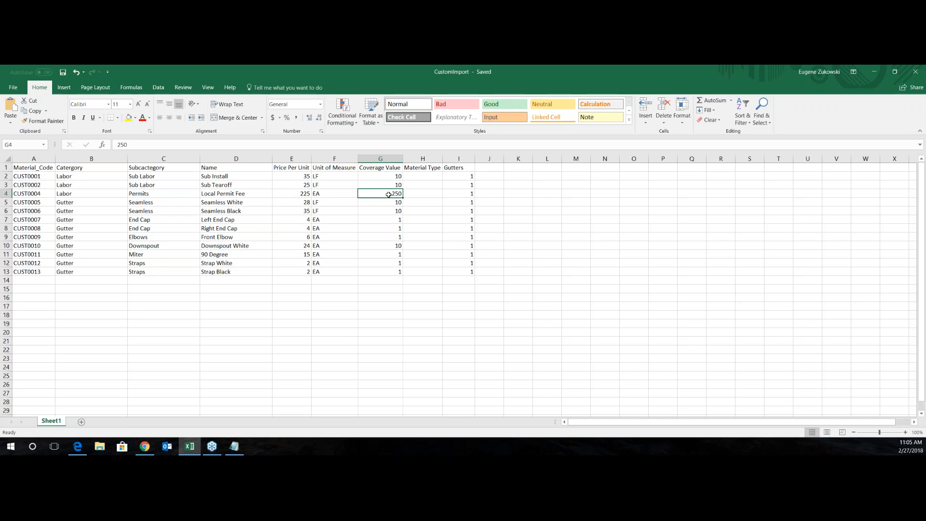
type("1")
key("Return")
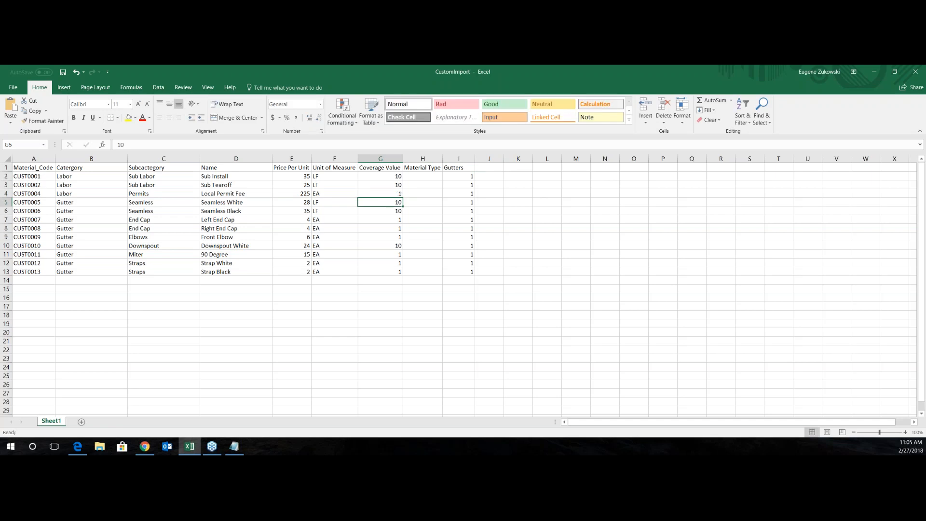
left_click(63, 71)
Save the sheet as CustomImport in CSV UTF-8 (Comma delimited) format in the Webinar Recordings folder, replacing the existing file.
left_click(25, 88)
left_click(39, 168)
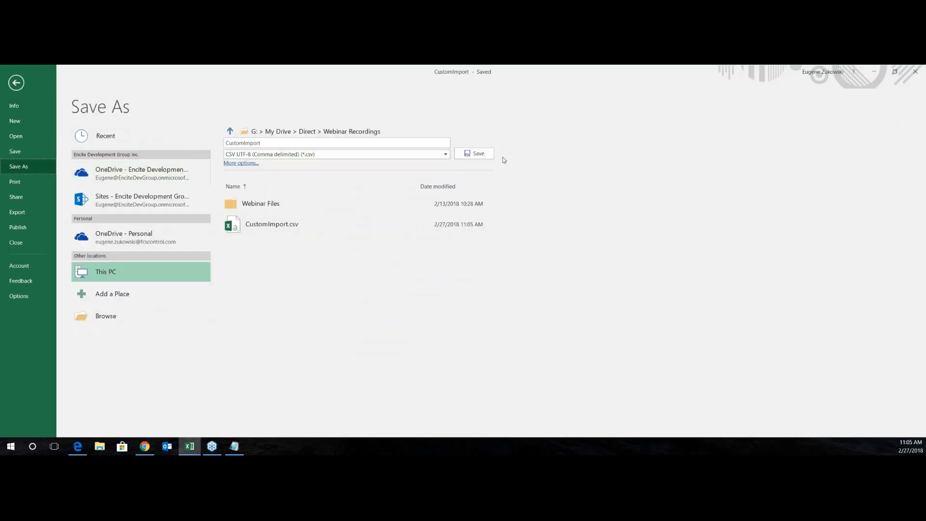
left_click(482, 154)
left_click(468, 287)
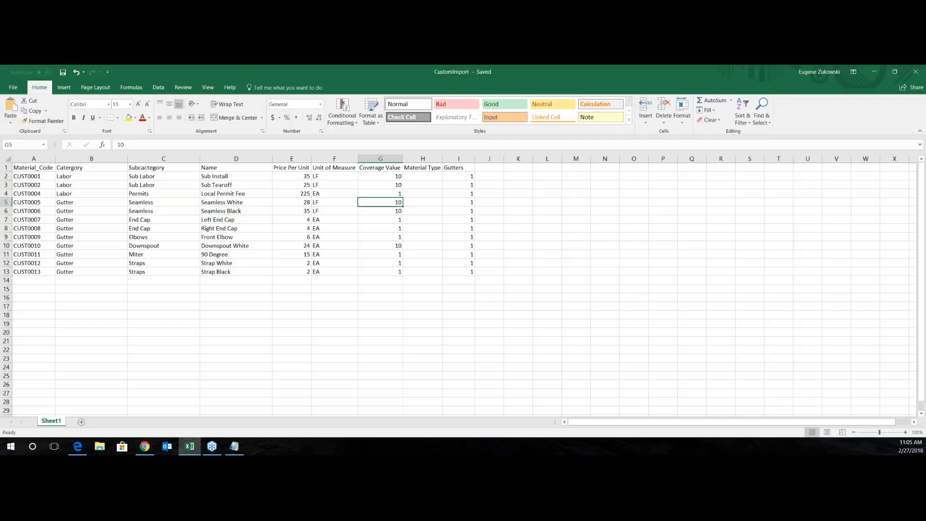
left_click(261, 216)
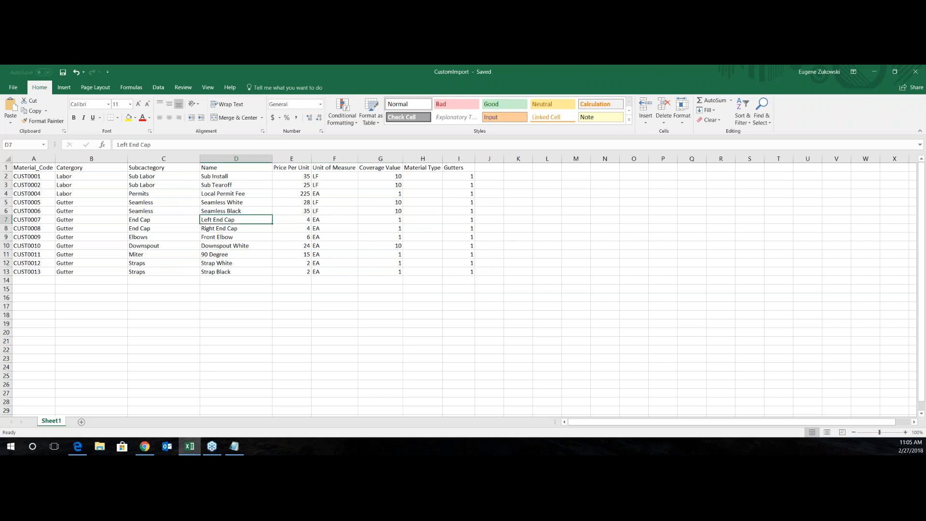
Switch back to the Settings page in Chrome, expand the Materials library and open its material import page.
left_click(140, 448)
scroll(88, 324, "down", 1)
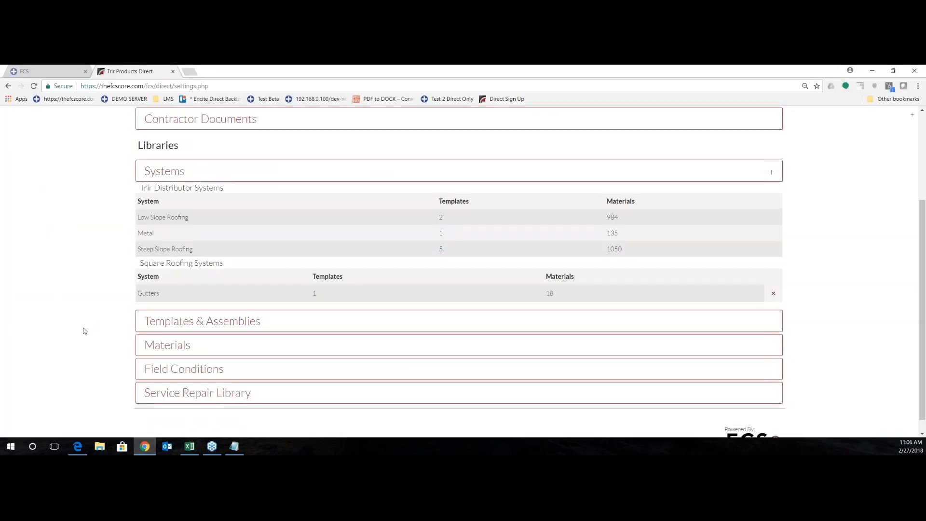
left_click(180, 331)
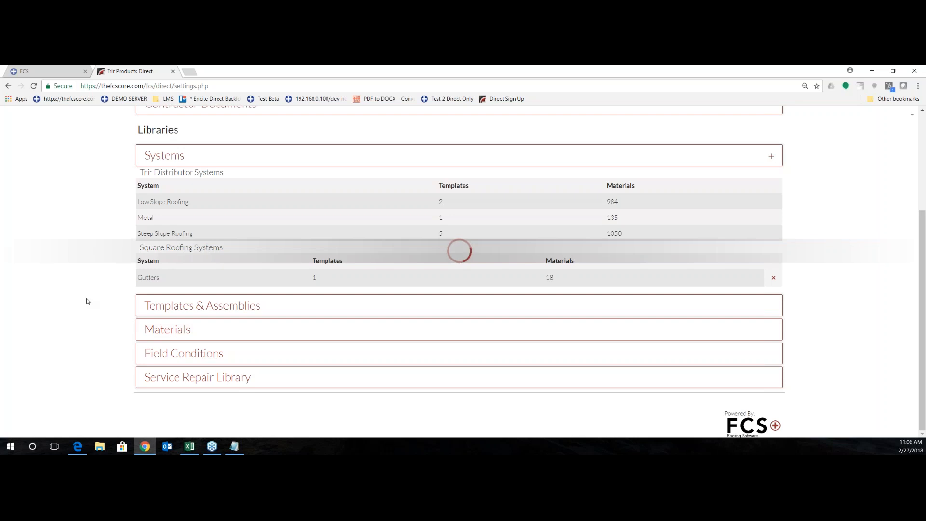
scroll(96, 298, "down", 5)
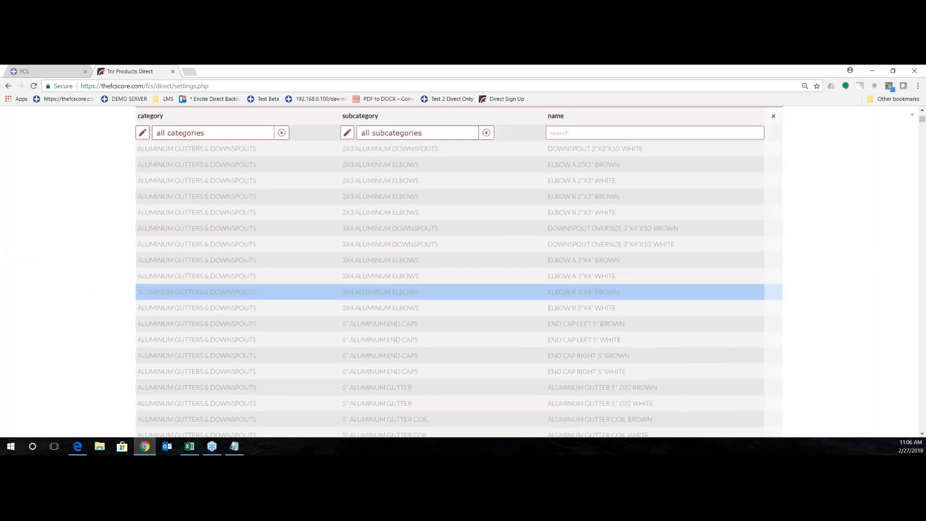
scroll(459, 254, "down", 6)
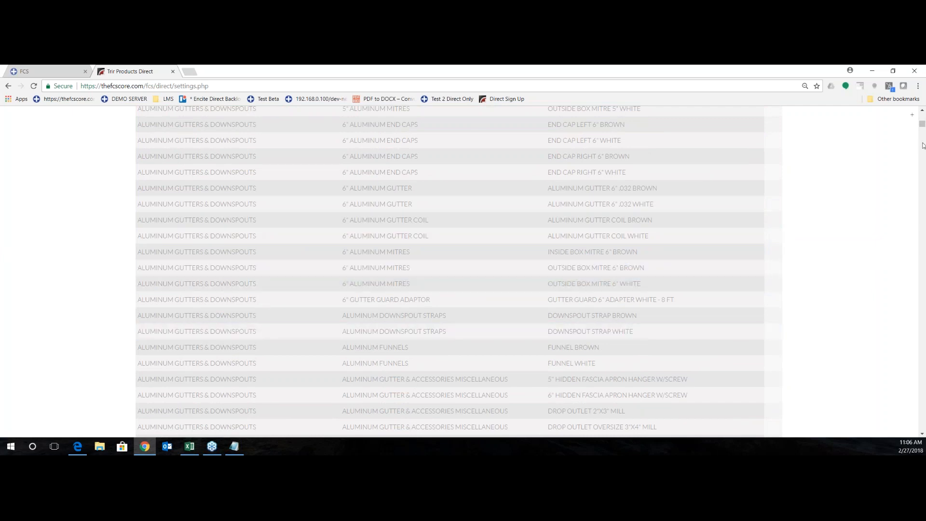
left_click_drag(920, 126, 895, 418)
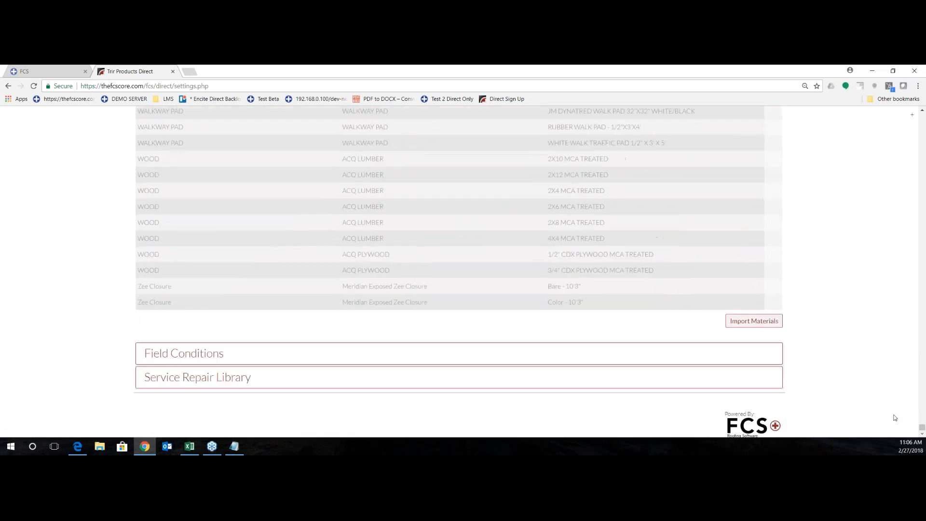
left_click(750, 322)
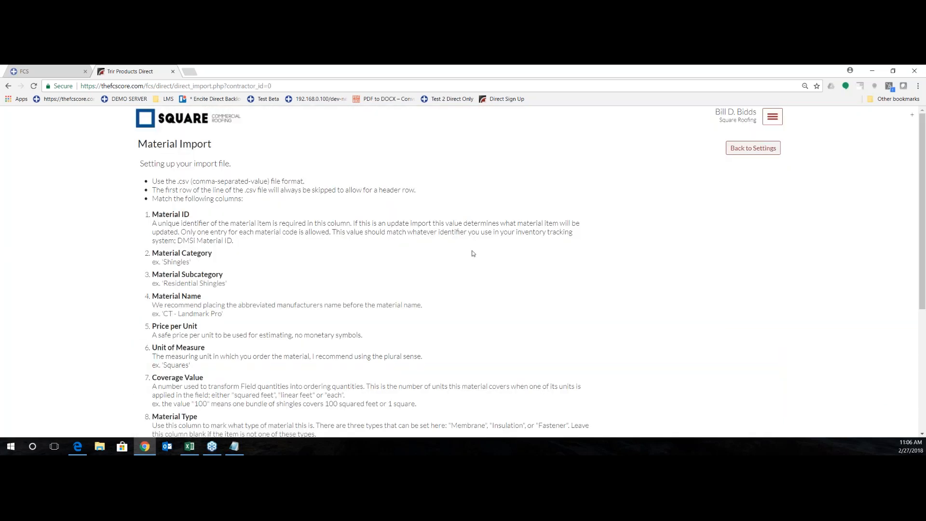
Review the import file requirements and upload the CustomImport CSV file from the Webinar Recordings folder.
scroll(472, 253, "down", 1)
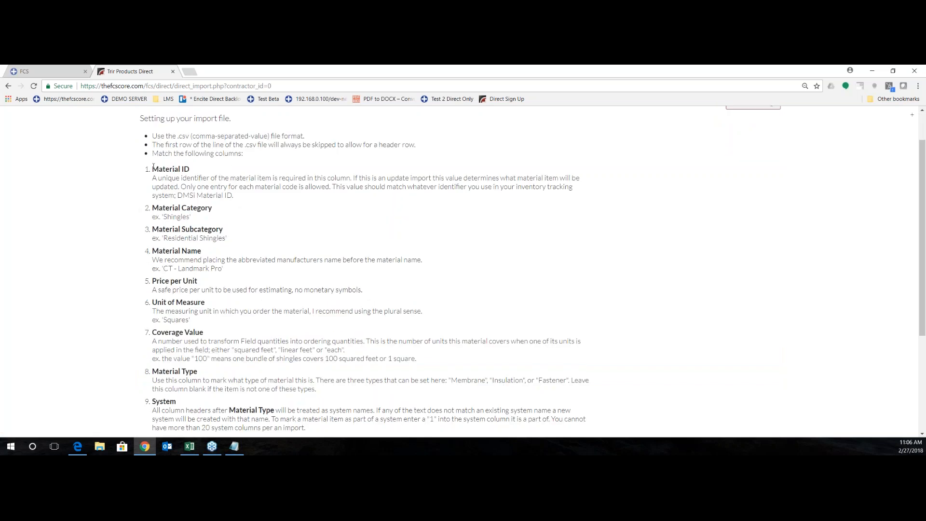
scroll(153, 169, "down", 1)
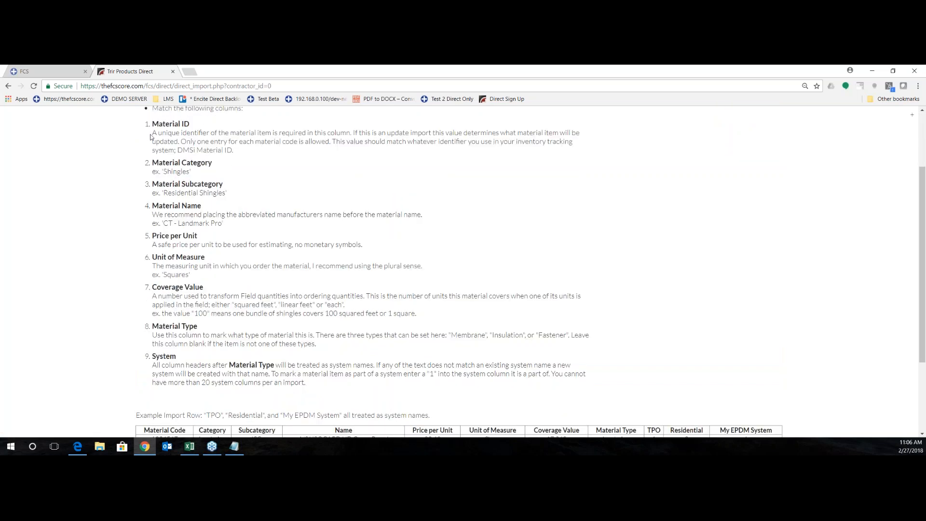
scroll(103, 180, "down", 3)
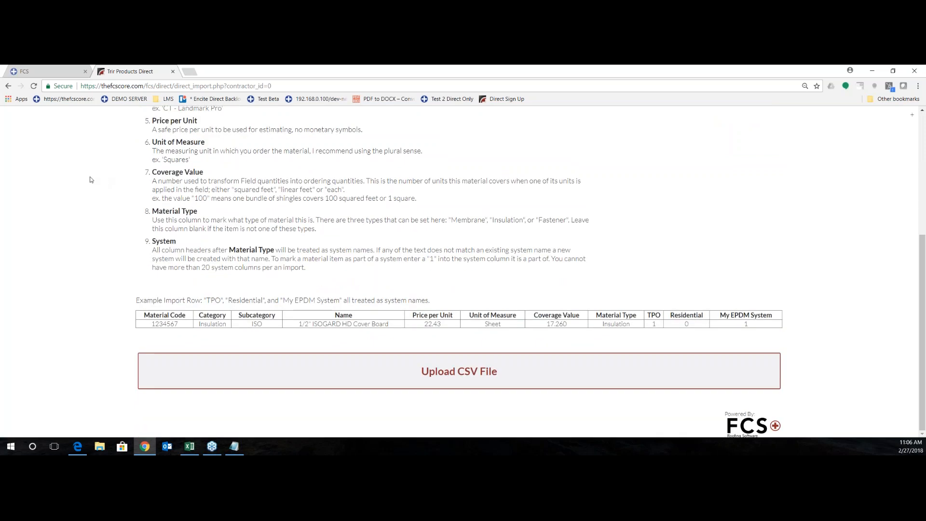
left_click(422, 380)
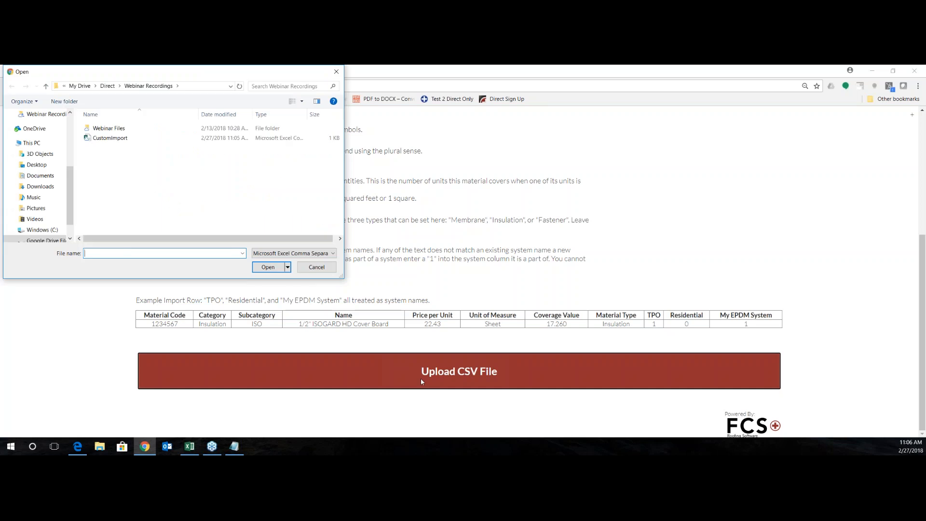
left_click(93, 140)
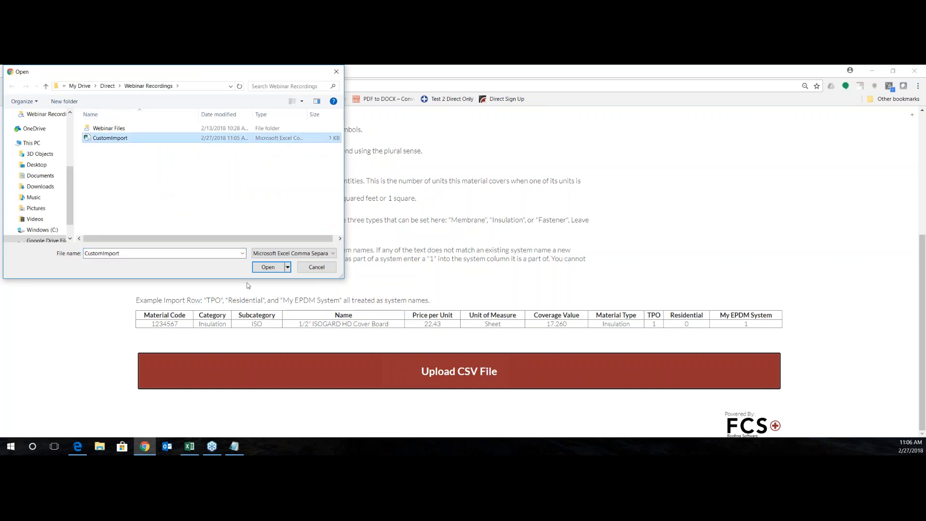
left_click(266, 269)
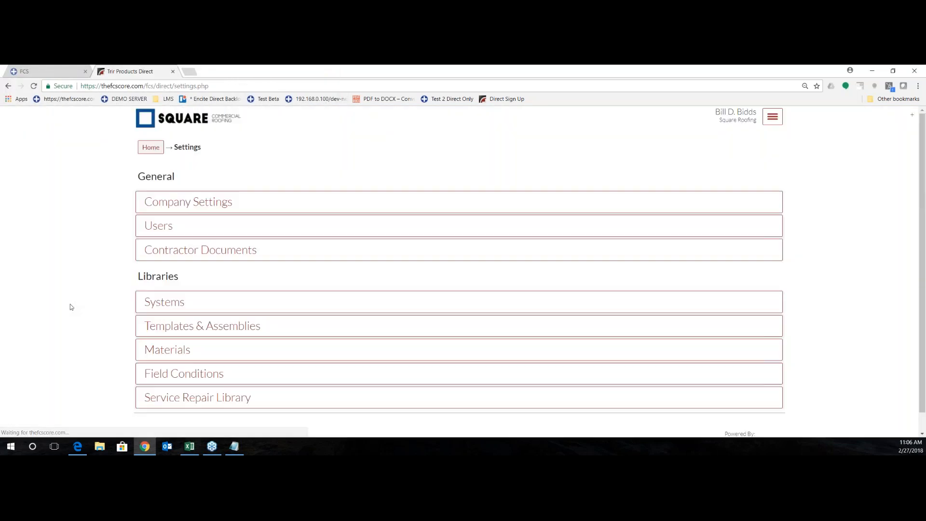
Expand the Materials library and filter it by the Labor category to check the imported labor materials.
scroll(71, 307, "down", 1)
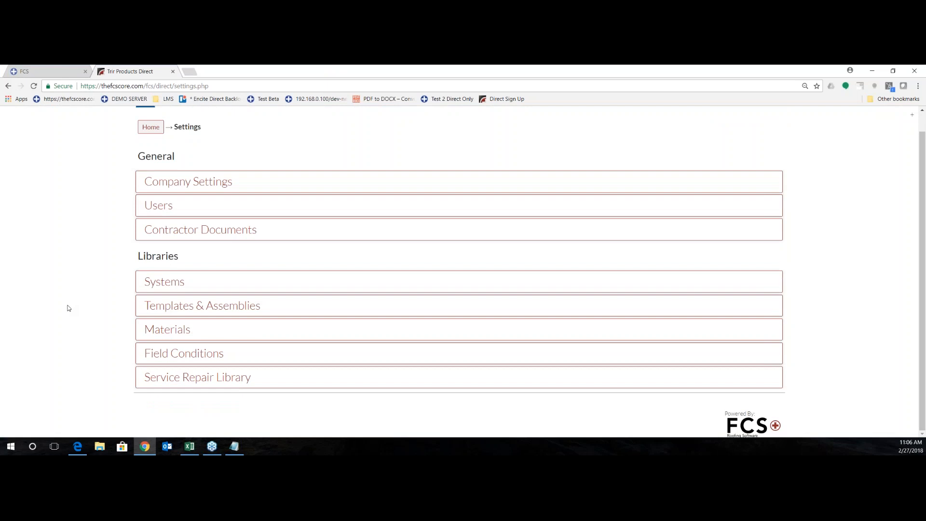
left_click(195, 331)
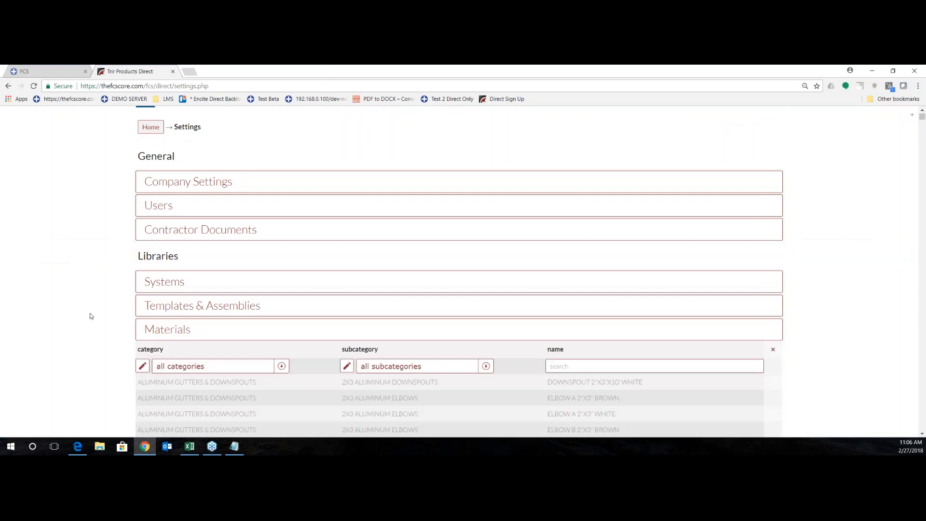
left_click(282, 230)
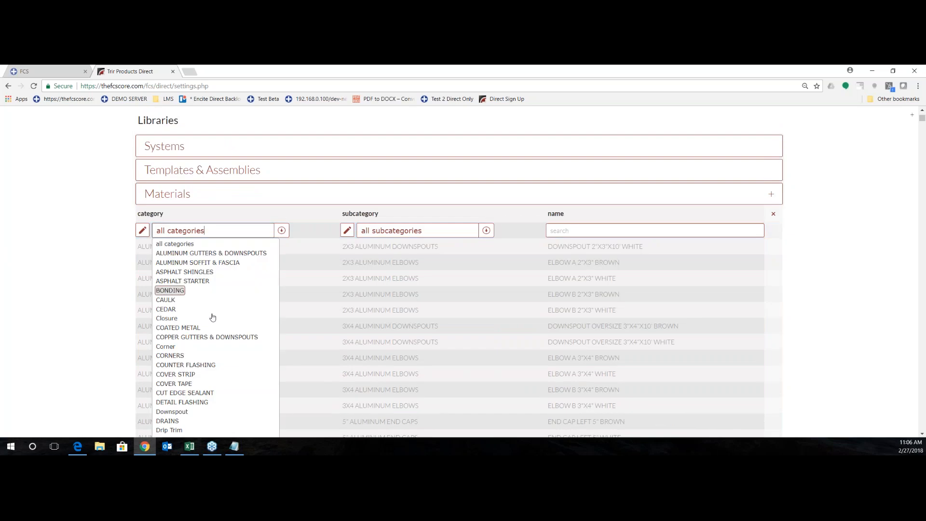
scroll(195, 341, "down", 3)
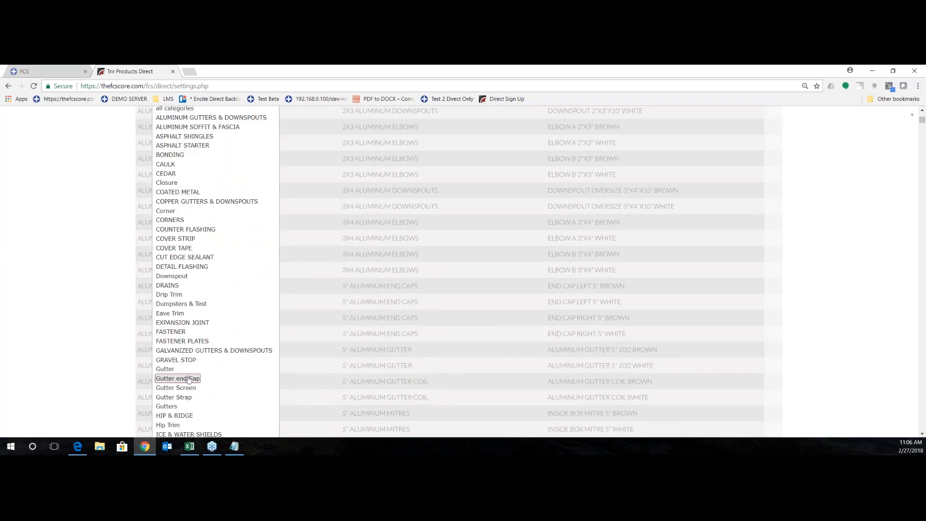
scroll(184, 376, "down", 2)
left_click(164, 381)
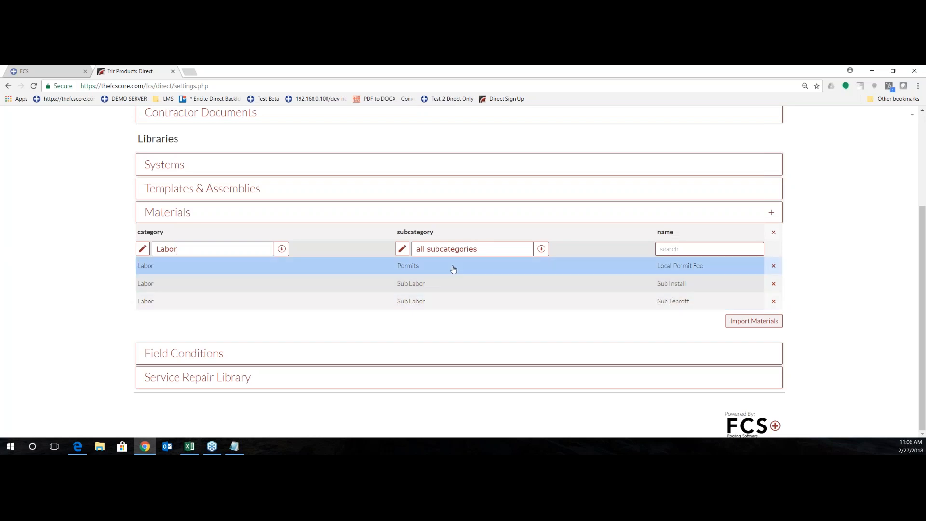
scroll(453, 269, "up", 1)
scroll(79, 246, "up", 1)
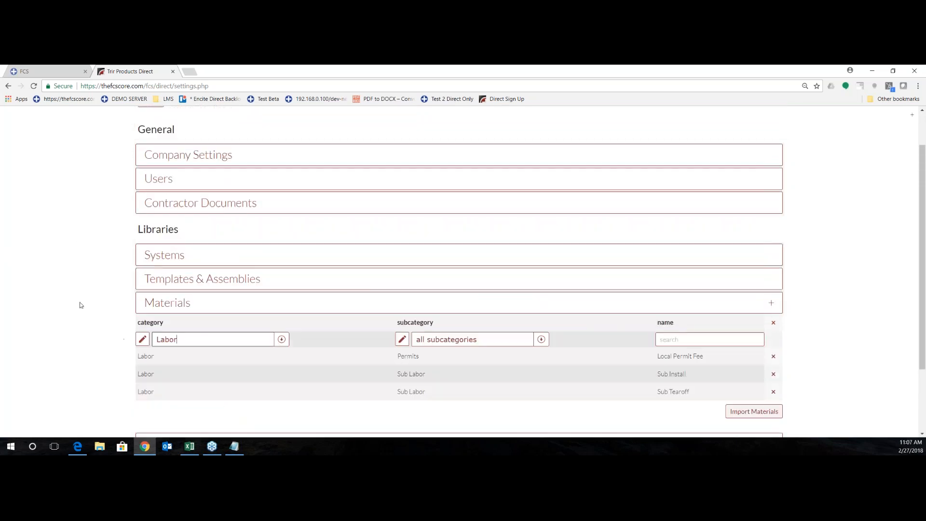
Open the Gutters system in the Systems library, review its materials list and return to the systems list.
scroll(72, 303, "up", 1)
left_click(178, 300)
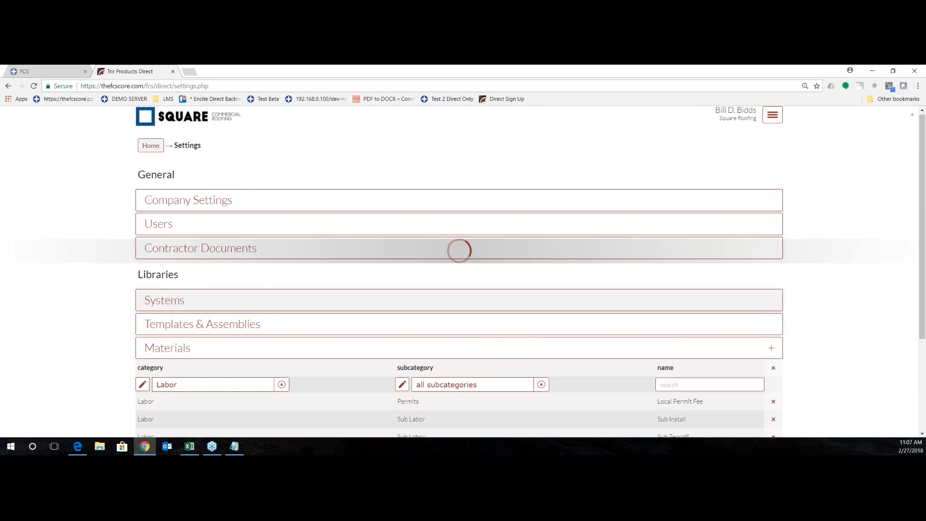
scroll(95, 296, "down", 2)
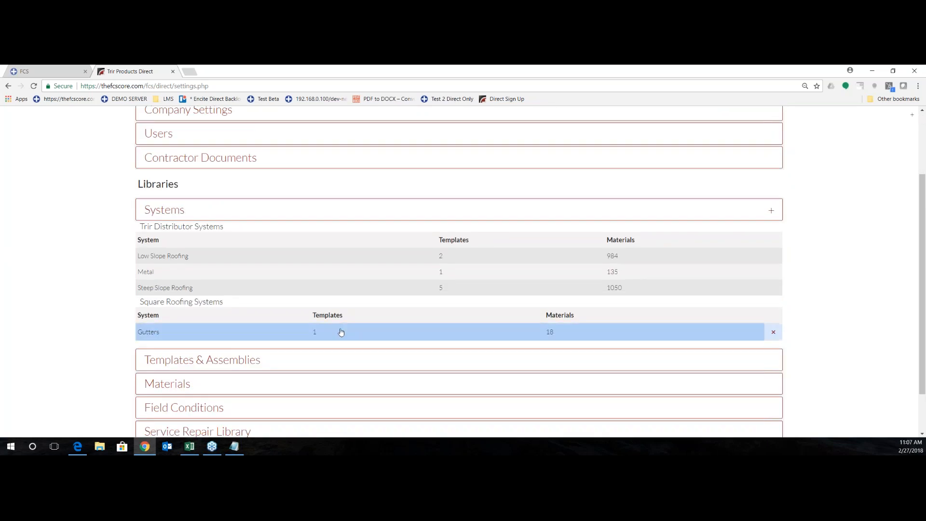
left_click(157, 333)
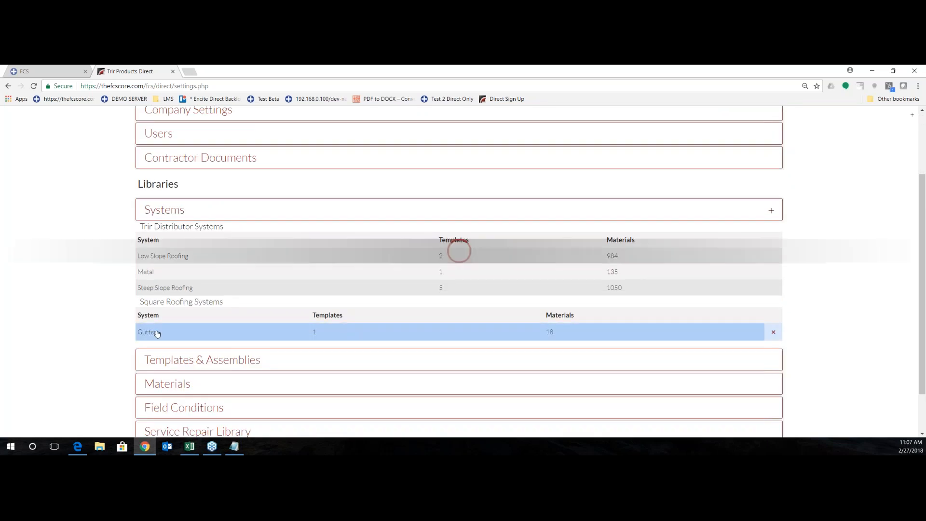
scroll(337, 333, "down", 2)
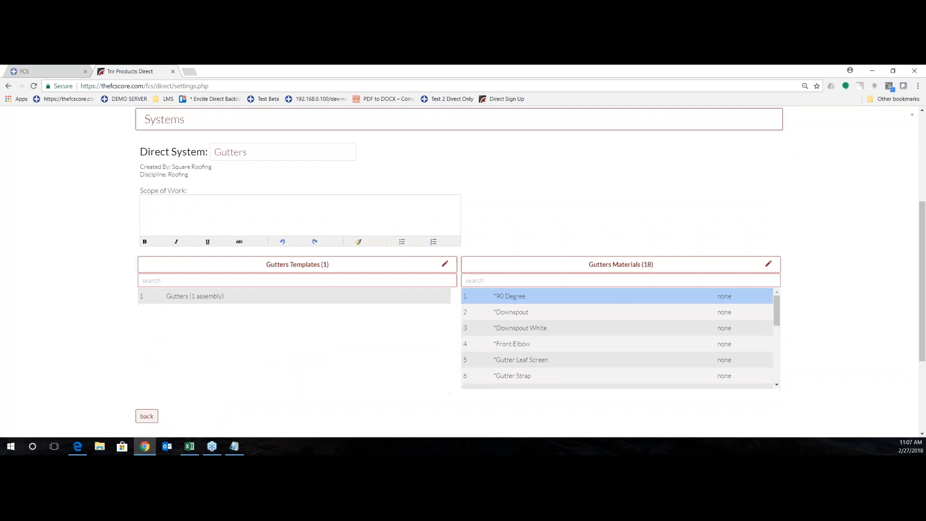
scroll(624, 301, "down", 3)
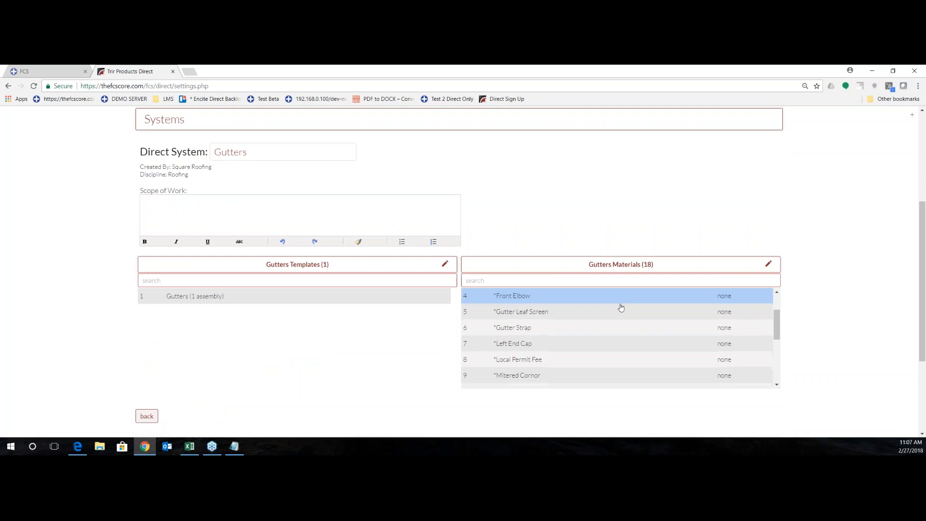
scroll(614, 319, "down", 2)
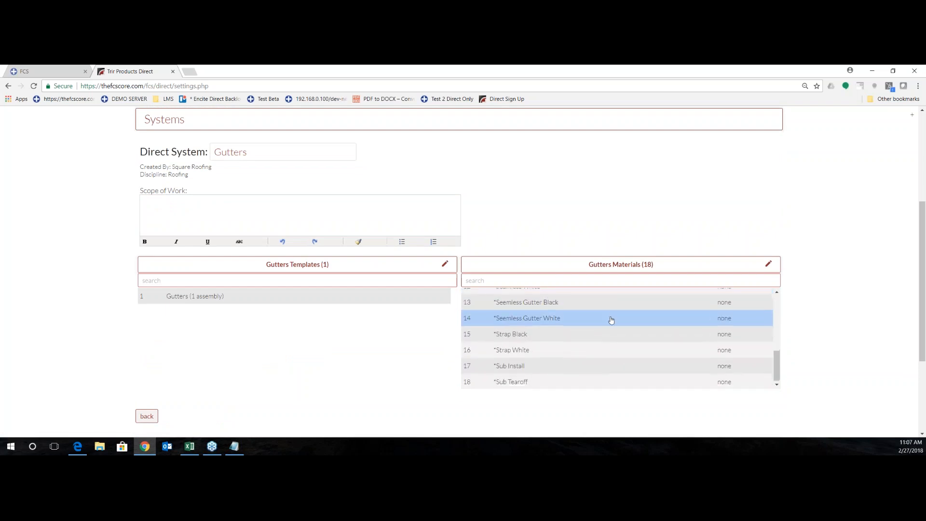
scroll(554, 366, "up", 1)
scroll(556, 356, "up", 3)
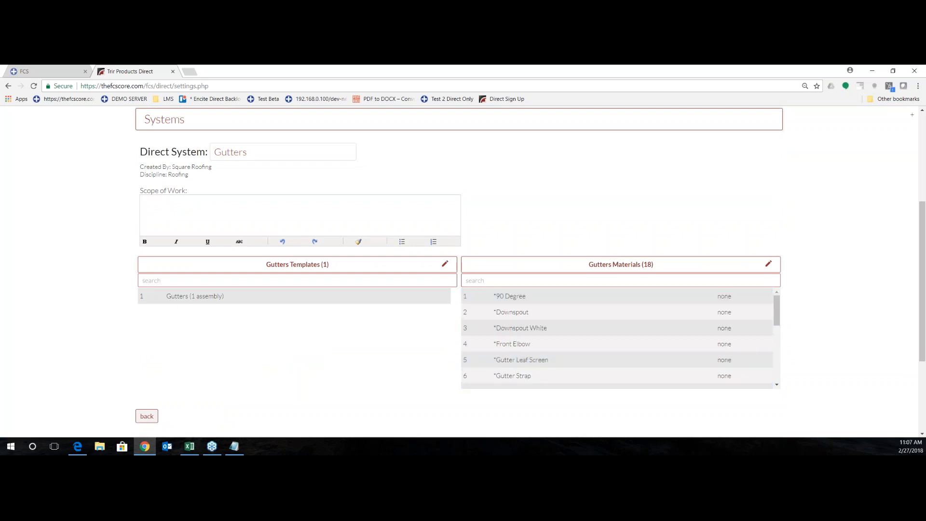
left_click(147, 416)
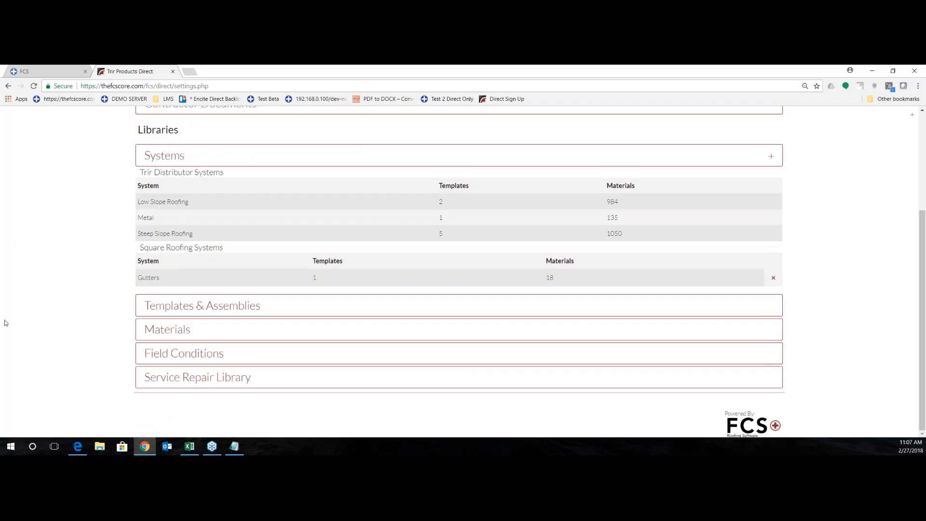
Add a new template named Seamless Gutters under Templates & Assemblies.
left_click(180, 312)
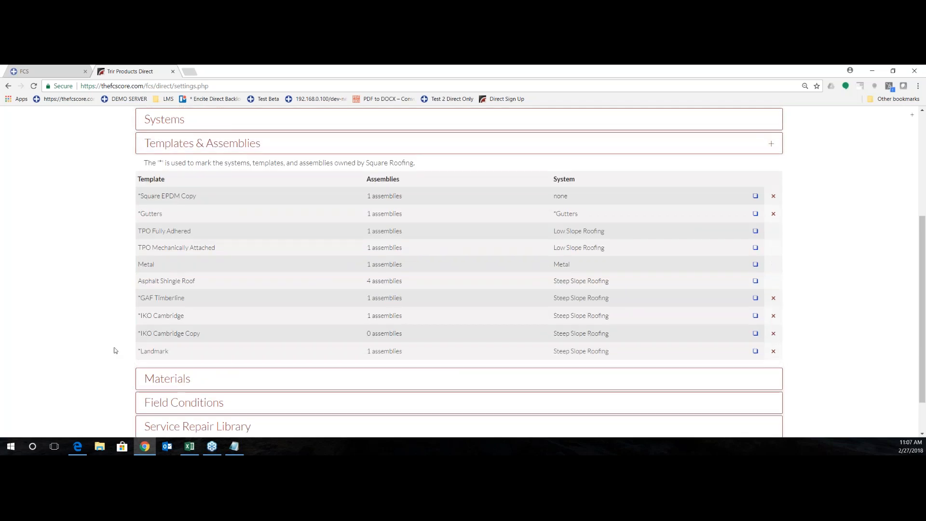
left_click(771, 145)
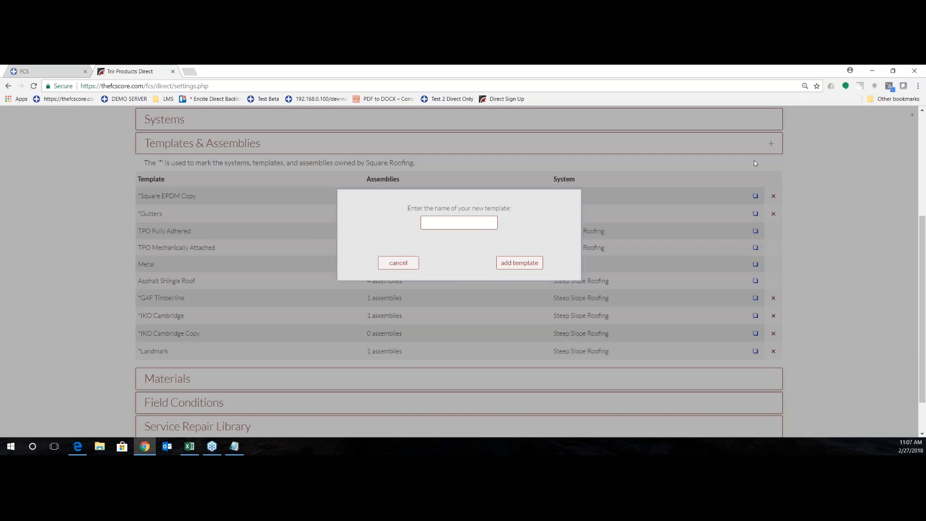
left_click(443, 225)
type("New F")
key("BackSpace")
key("BackSpace")
type("Seemless Gutters")
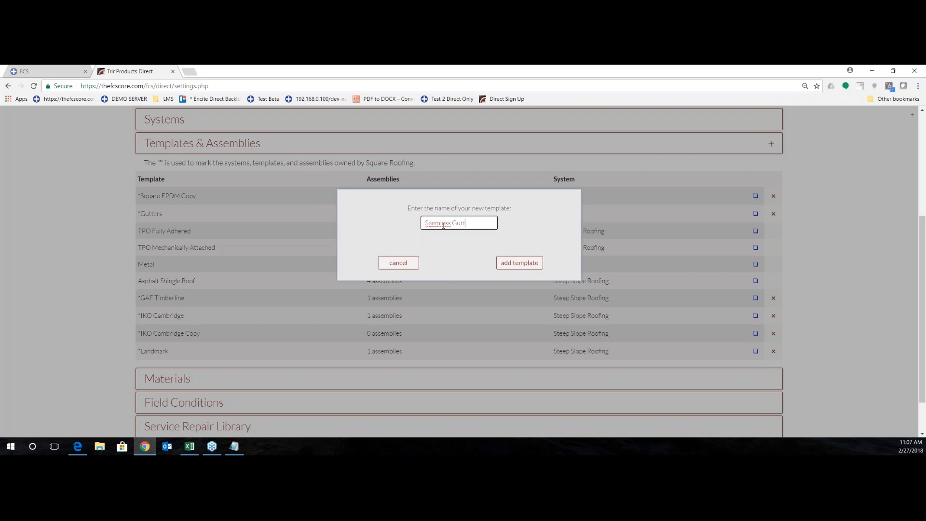
left_click(402, 237)
right_click(437, 223)
left_click(446, 228)
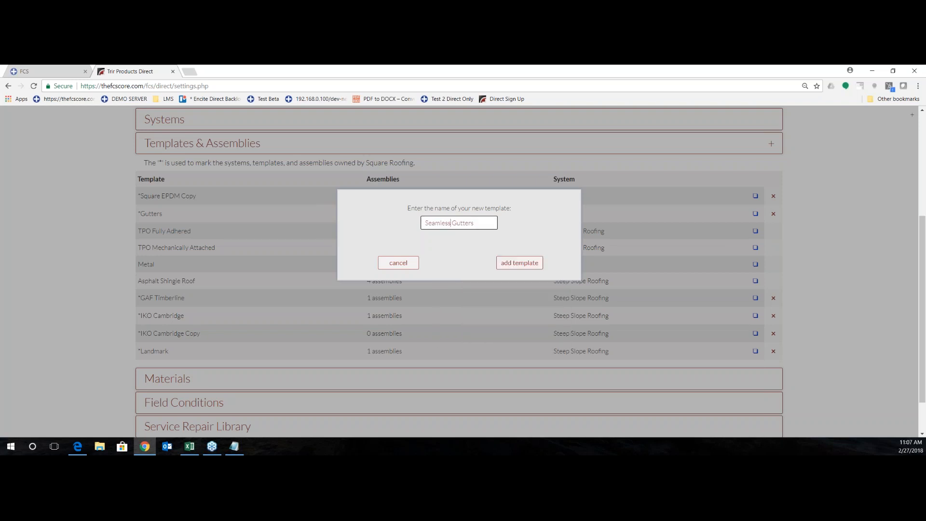
left_click(512, 264)
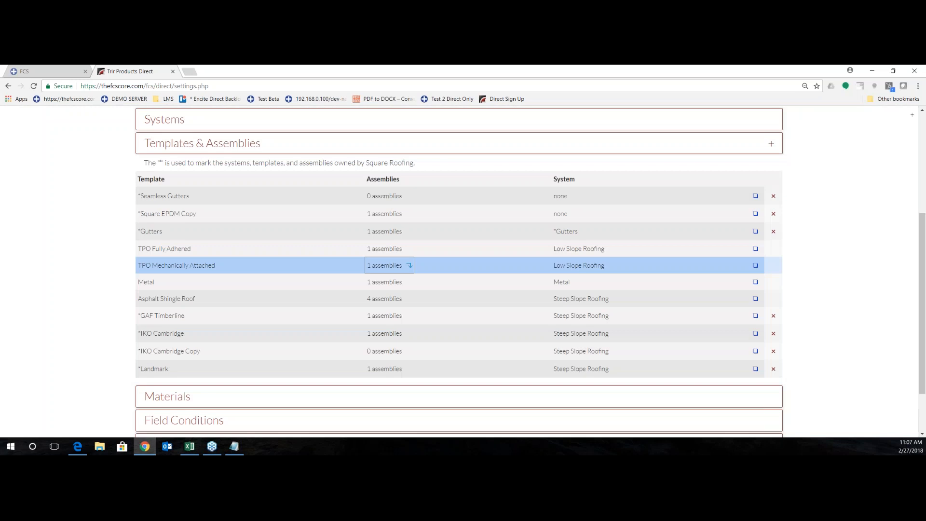
Open the Seamless Gutters template and set its property type to Residential and its system to *Gutters.
left_click(179, 195)
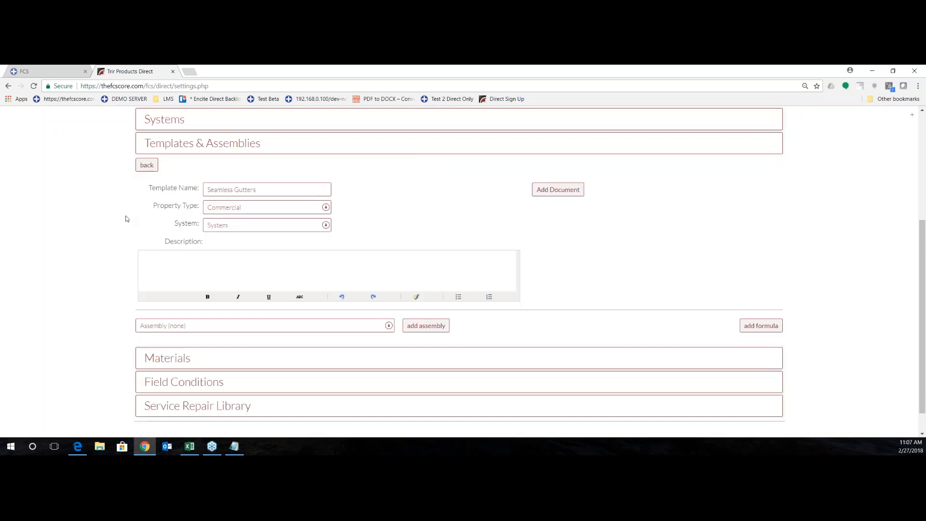
scroll(263, 179, "down", 1)
left_click(264, 178)
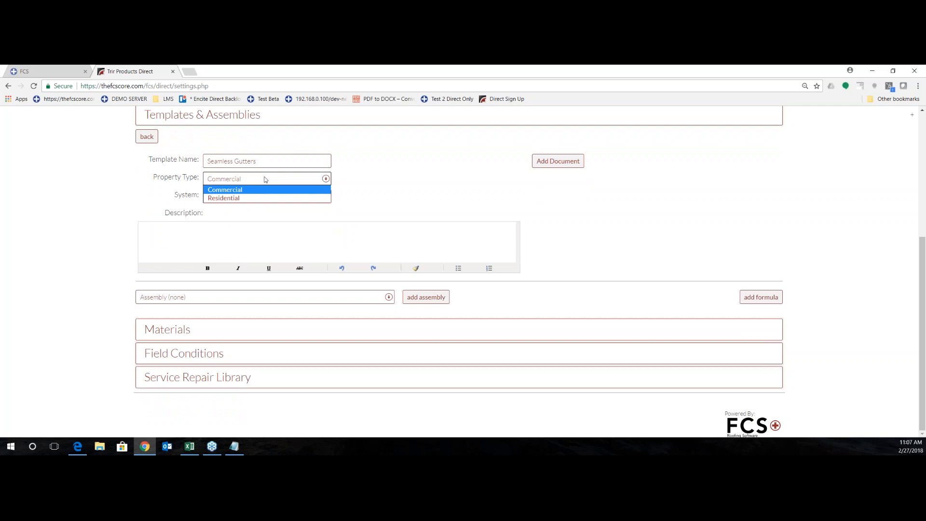
left_click(255, 198)
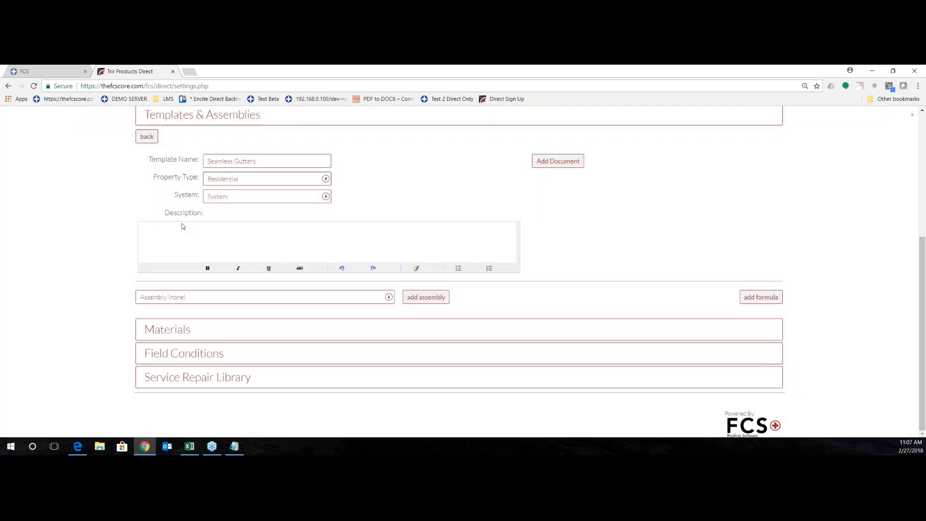
left_click(231, 200)
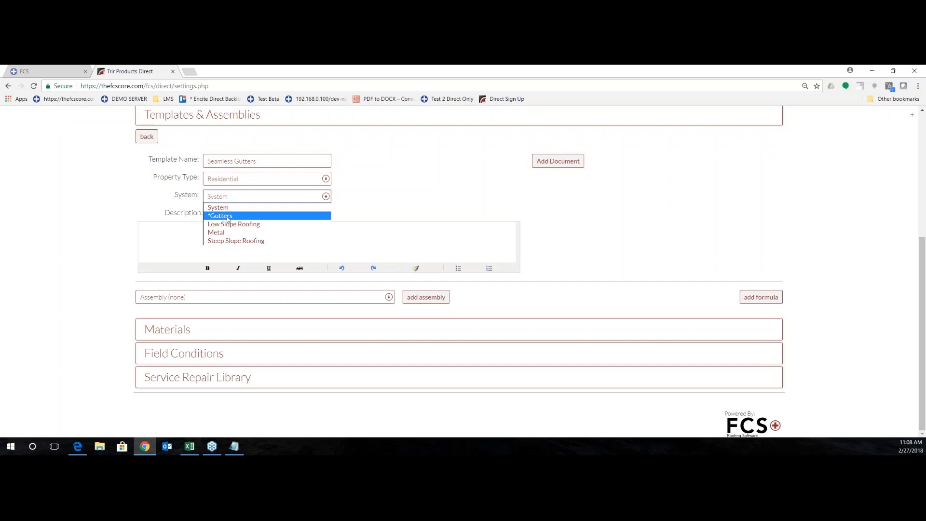
left_click(228, 218)
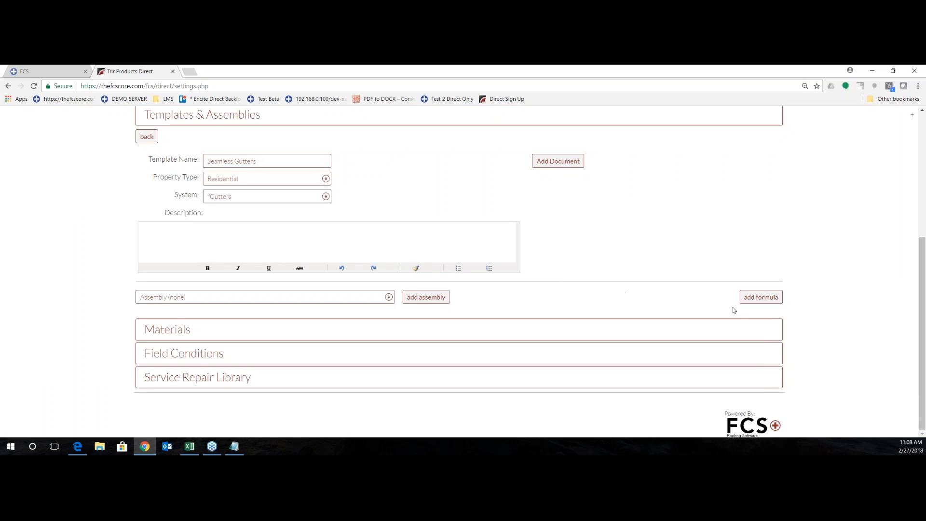
Add a first formula line to the template and set its category to Labor.
left_click(760, 297)
scroll(256, 293, "down", 1)
left_click(257, 285)
key("Down")
key("Down")
key("Down")
key("Down")
key("Down")
key("Down")
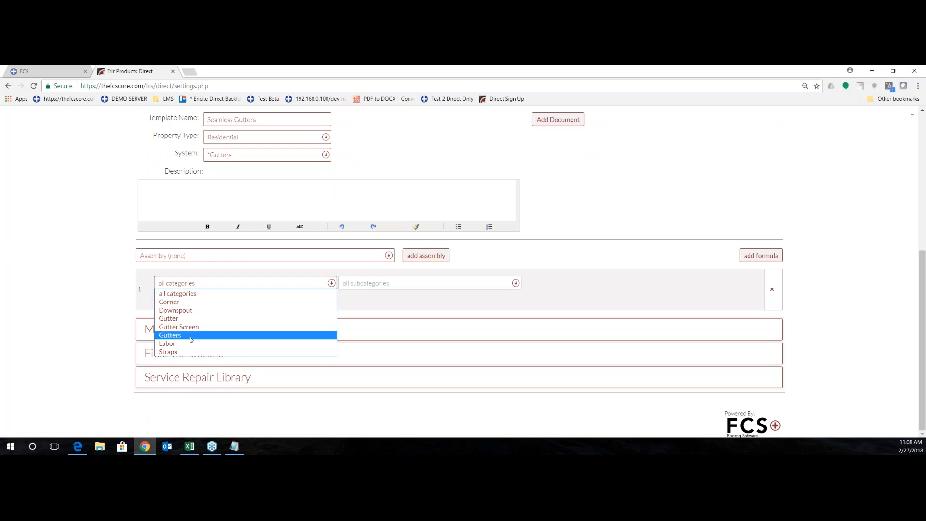
key("Return")
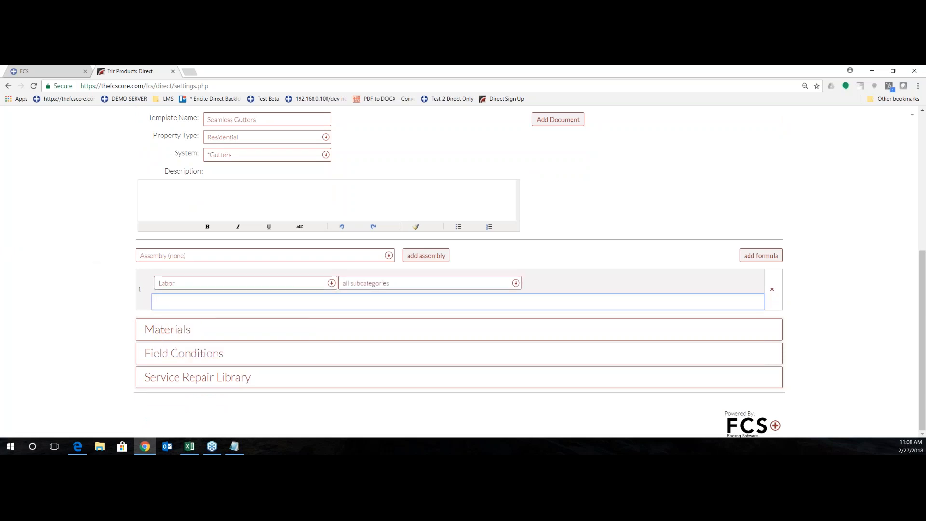
Enter the formula UP(FC:Eave Length/Coverage) for the Labor line.
type("UP")
type("(FC")
type(":")
type("Eave Len")
type("gth")
type("/100")
key("BackSpace")
key("BackSpace")
key("BackSpace")
type("Coverage")
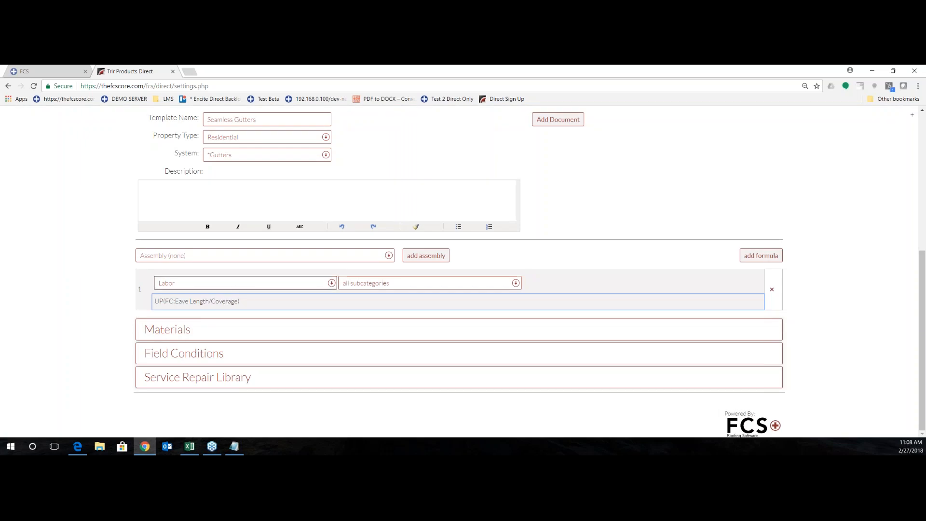
Add a second formula line with the category Gutter and the subcategory Seamless.
left_click(756, 258)
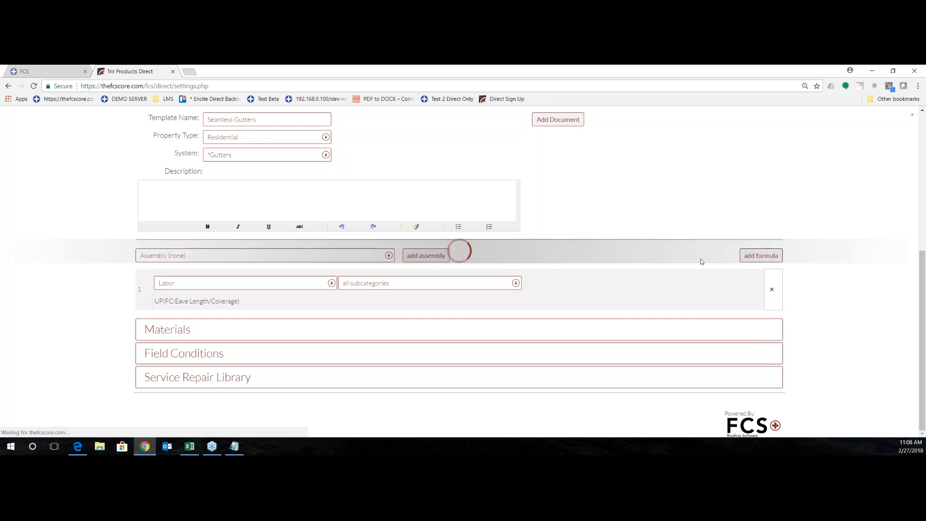
scroll(314, 289, "down", 1)
left_click(292, 284)
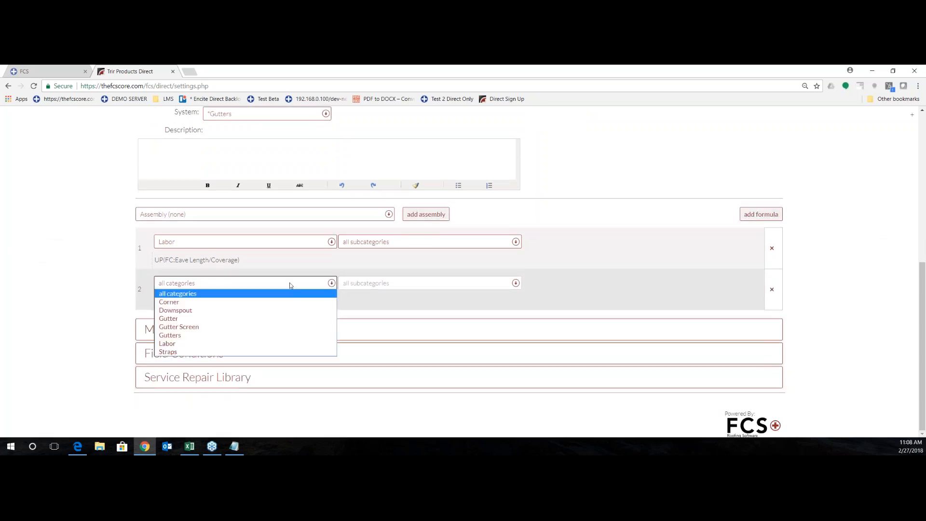
left_click(170, 320)
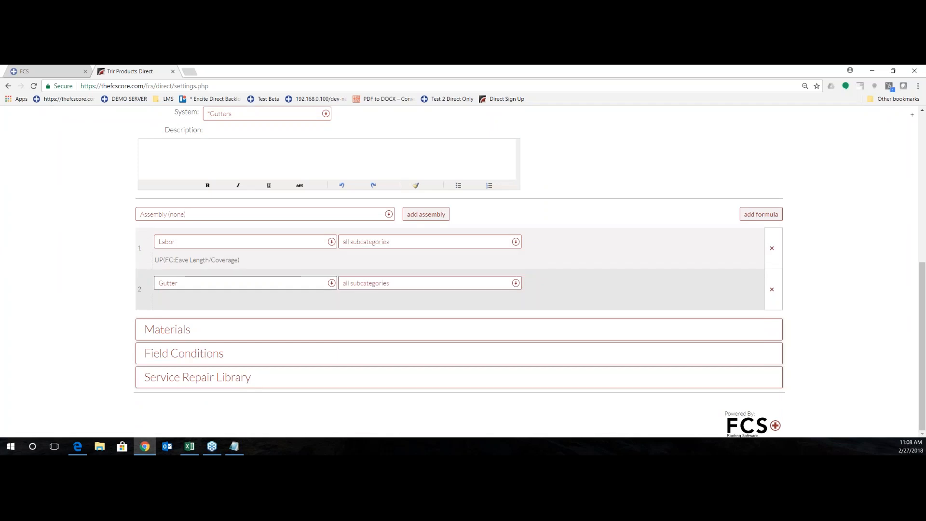
left_click(367, 284)
left_click(362, 335)
Enter the formula UP(FC:Eave Length/Coverage) for the Gutter Seamless line.
left_click(345, 299)
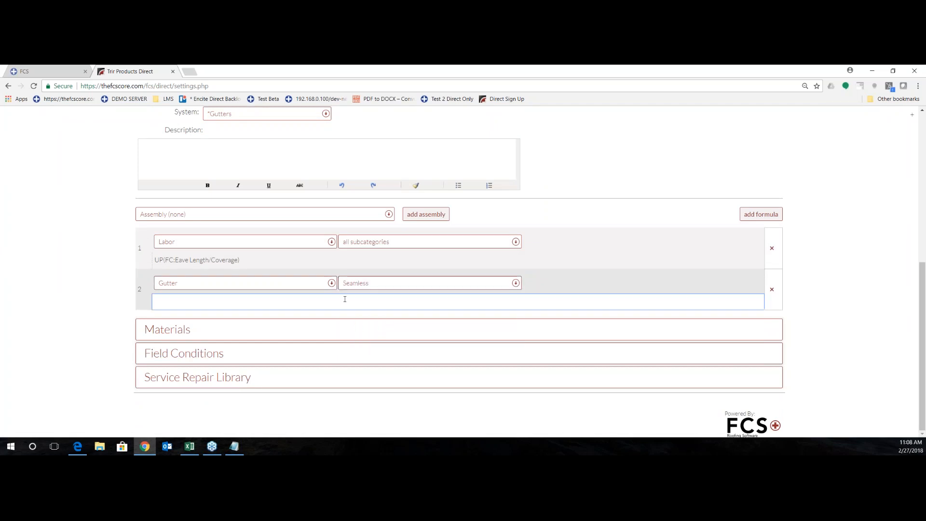
type("UP(FC:Eave")
type("ngth")
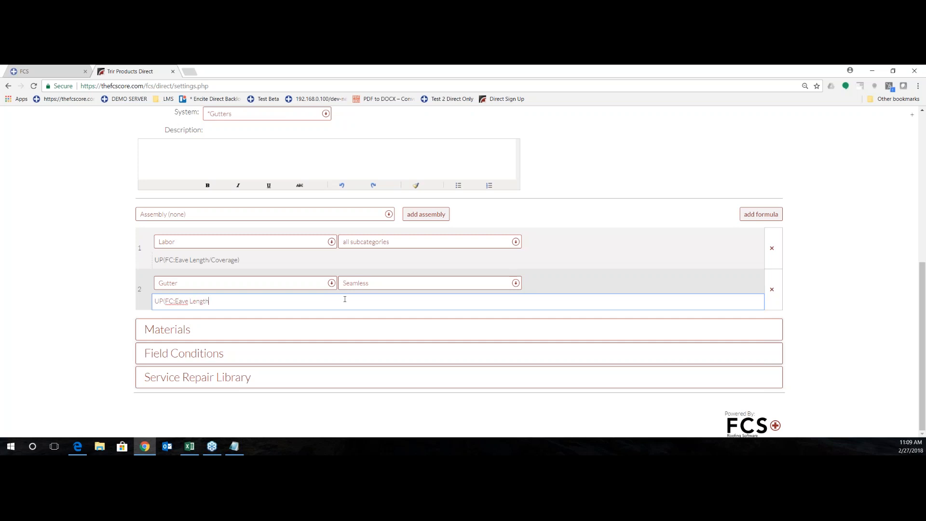
type("/Coverg")
type("ge")
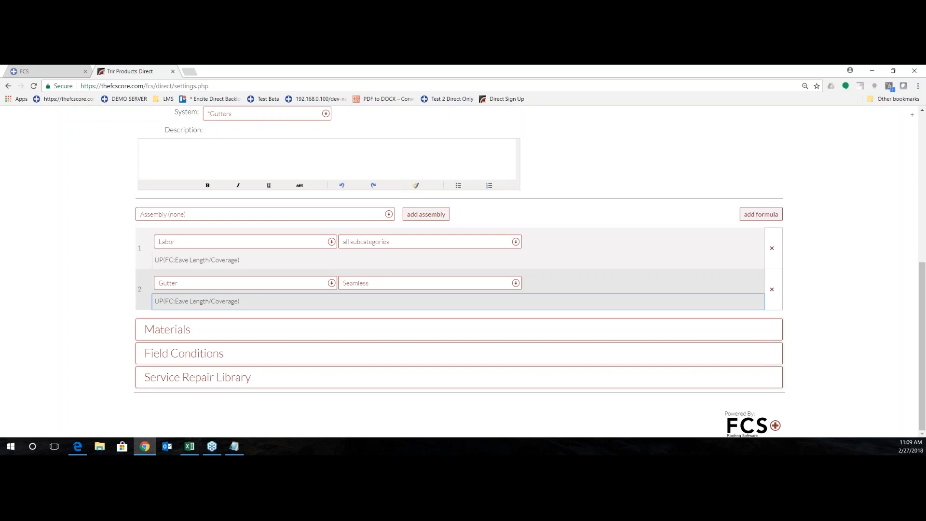
Add a third formula line with the category Gutter and the subcategory Elbows.
left_click(752, 216)
scroll(190, 284, "down", 1)
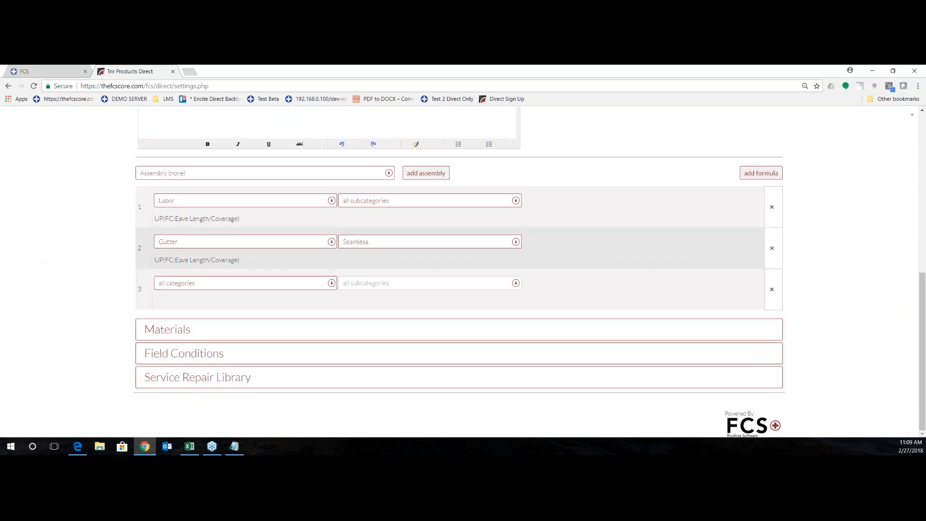
left_click(191, 284)
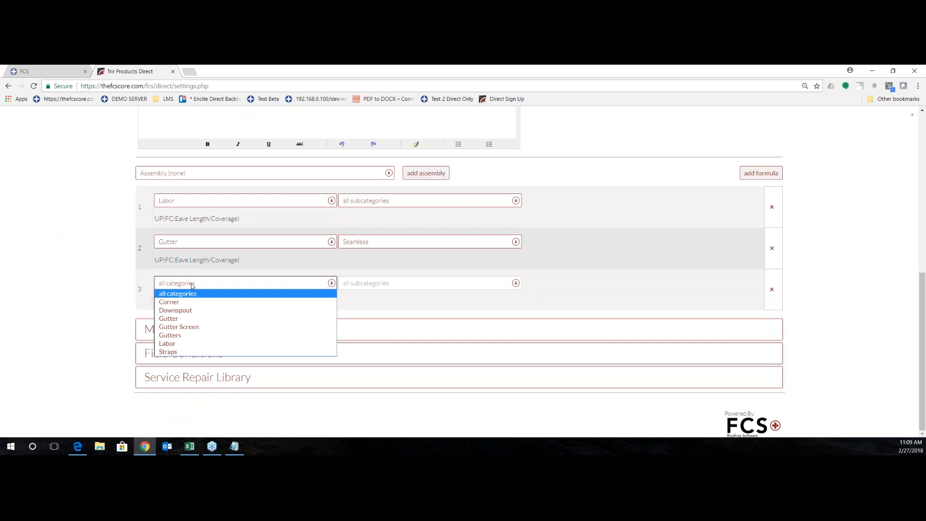
left_click(179, 321)
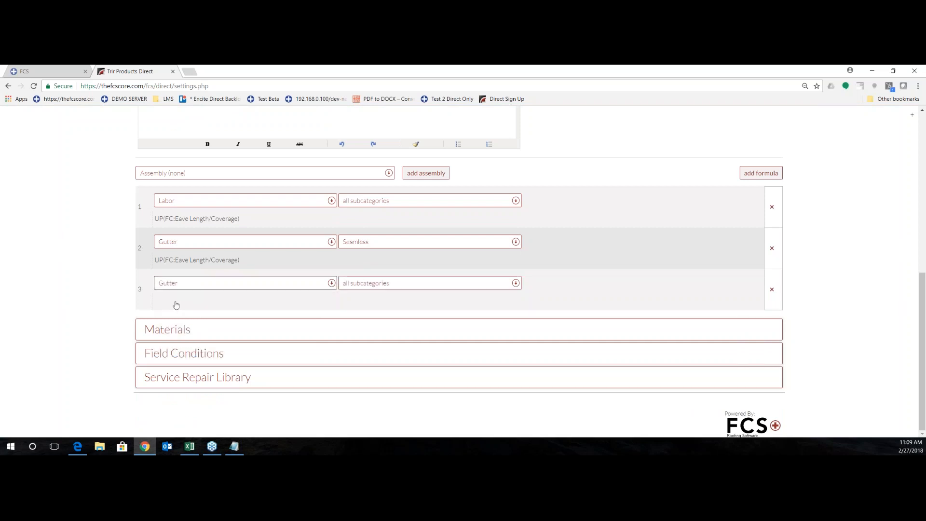
left_click(357, 284)
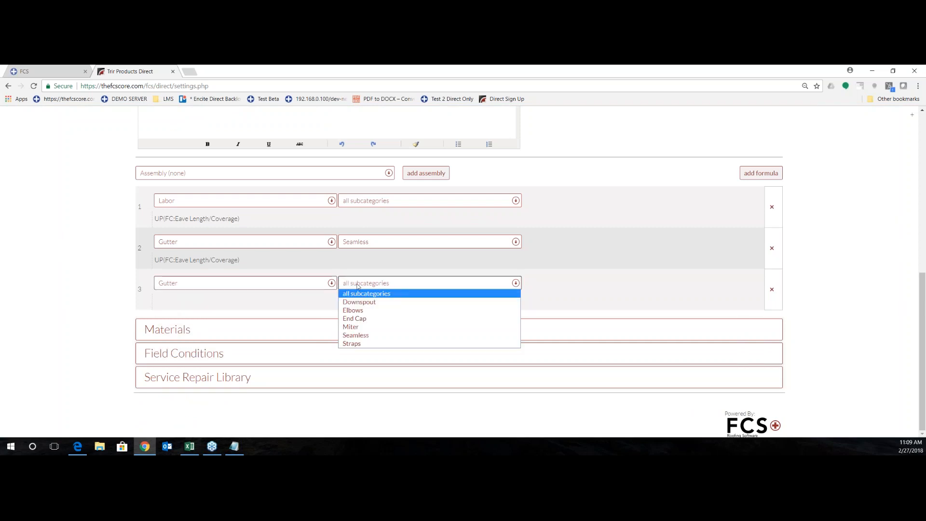
left_click(363, 311)
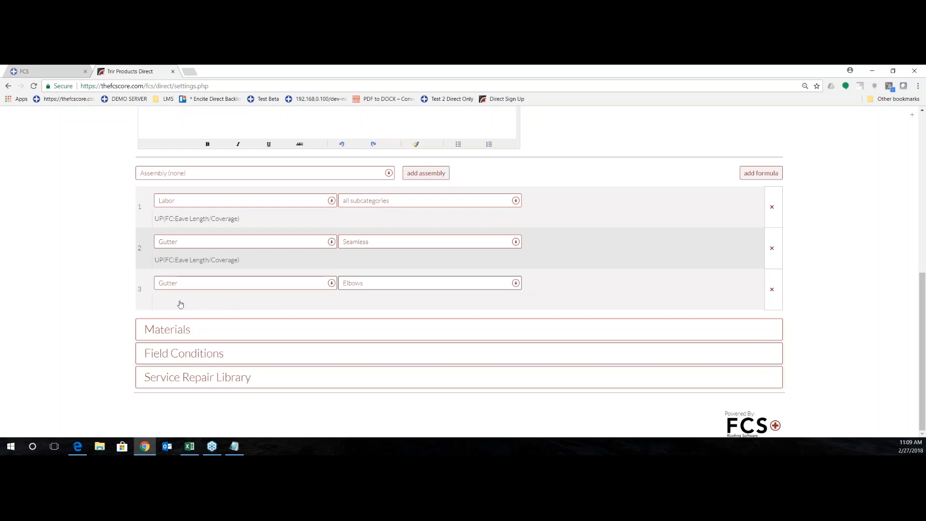
Add a fourth formula line with the category Gutter and the subcategory Straps.
left_click(760, 174)
scroll(290, 270, "down", 1)
left_click(237, 283)
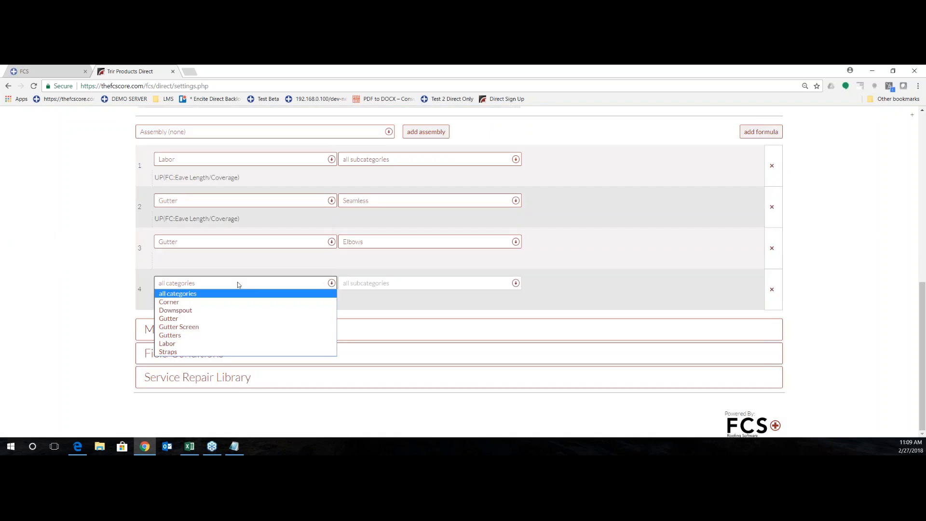
left_click(186, 321)
left_click(392, 284)
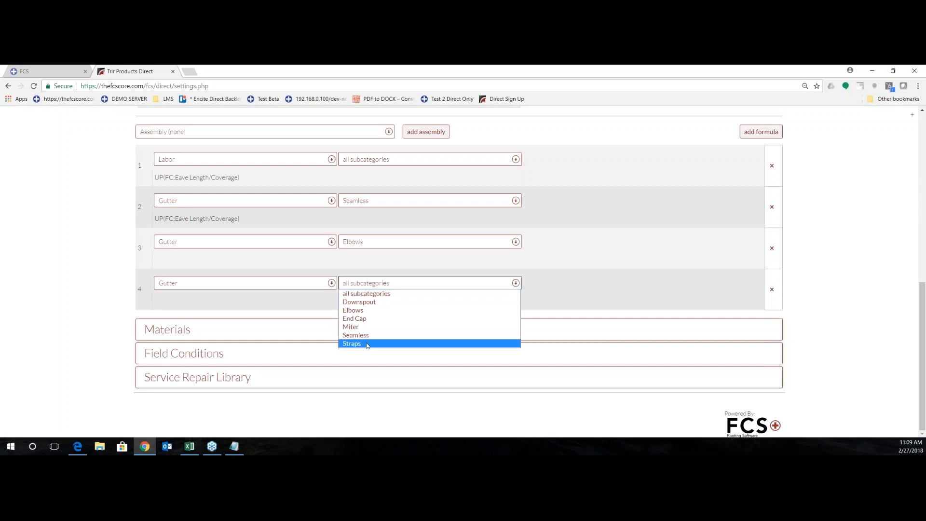
left_click(368, 345)
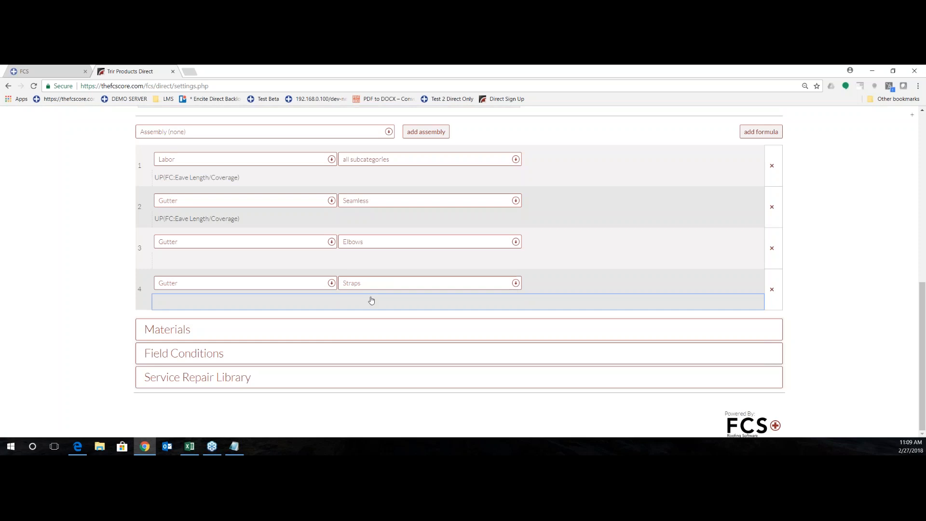
Enter the formula UP((FC:Eave Length/10)/Coverage) for the Gutter Straps line.
left_click(372, 300)
type("UP")
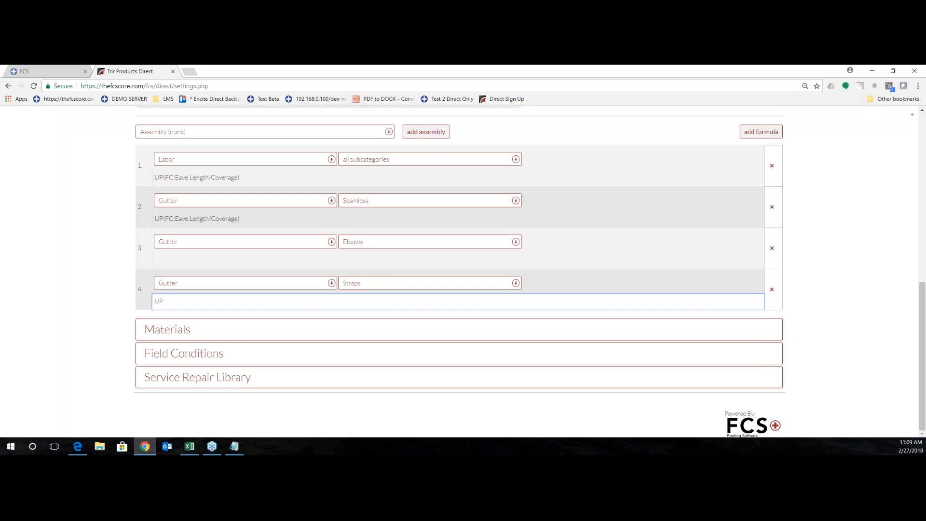
type("(FC:Eave Length/10)/Coverage")
left_click(165, 301)
type("(")
left_click(290, 318)
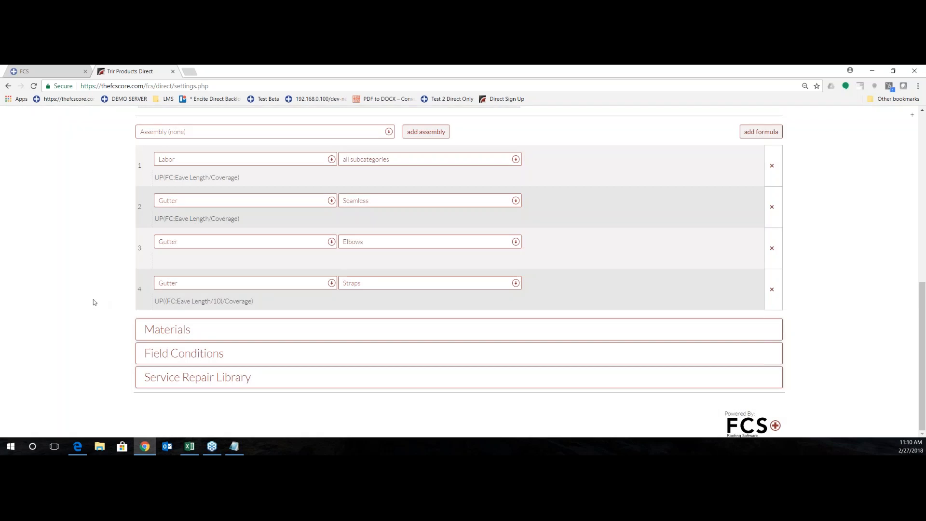
Add an assembly named Seamless White to the template.
scroll(76, 320, "up", 1)
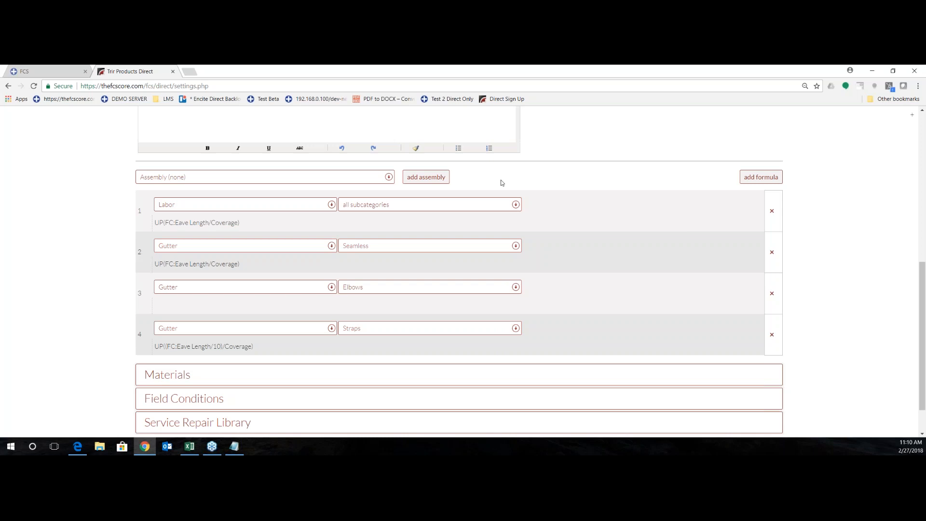
left_click(431, 182)
type("Seamless White")
left_click(519, 266)
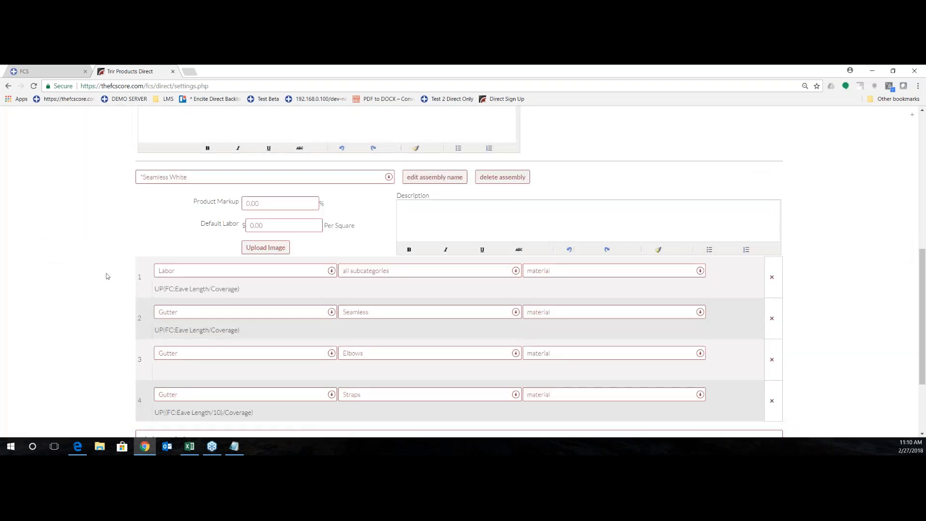
Set the Seamless White assembly's Labor line to the subcategory Sub Labor and the material Sub Install.
scroll(95, 251, "down", 1)
left_click(390, 229)
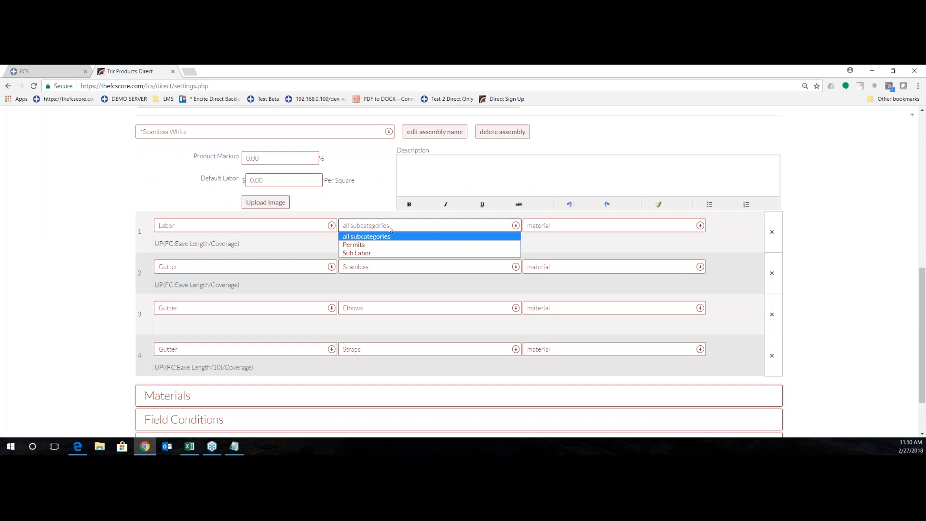
left_click(377, 253)
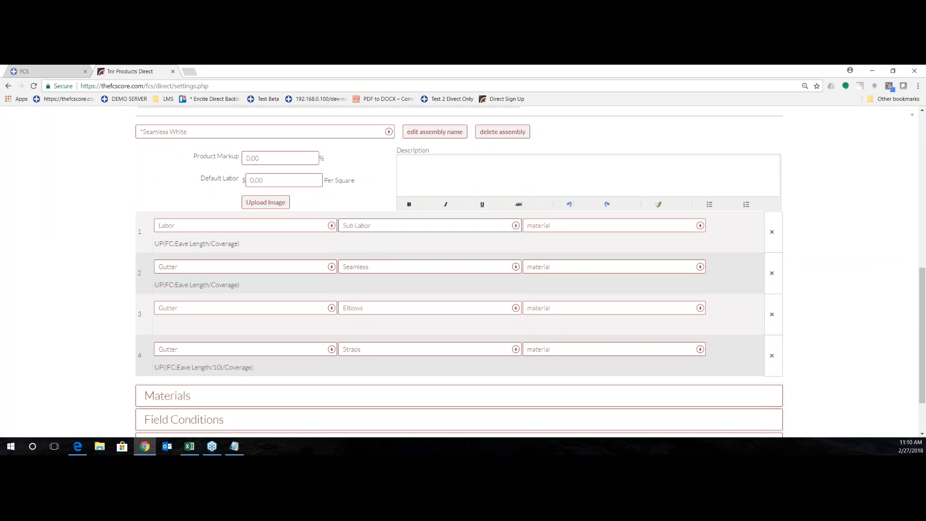
left_click(552, 229)
left_click(552, 245)
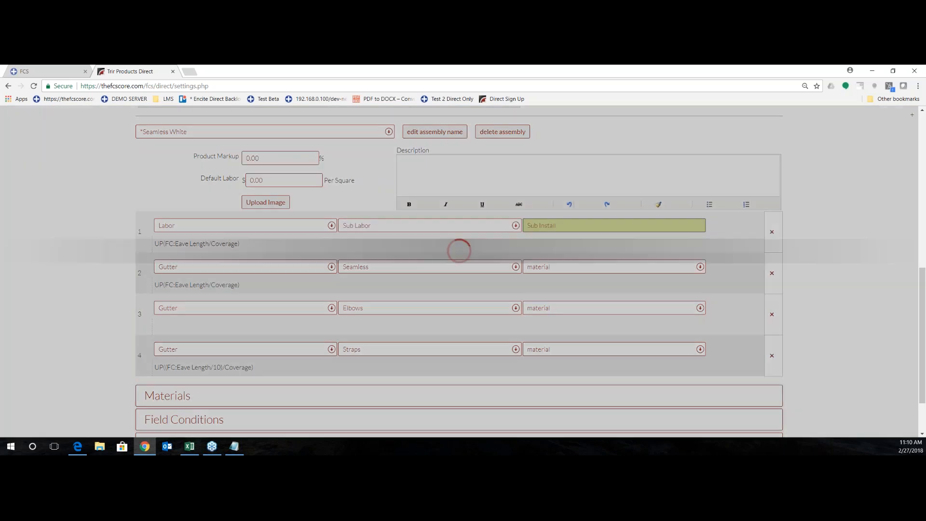
Assign the materials Seamless White, Front Elbow and Strap White to the Seamless, Elbows and Straps lines of the Seamless White assembly.
left_click(536, 267)
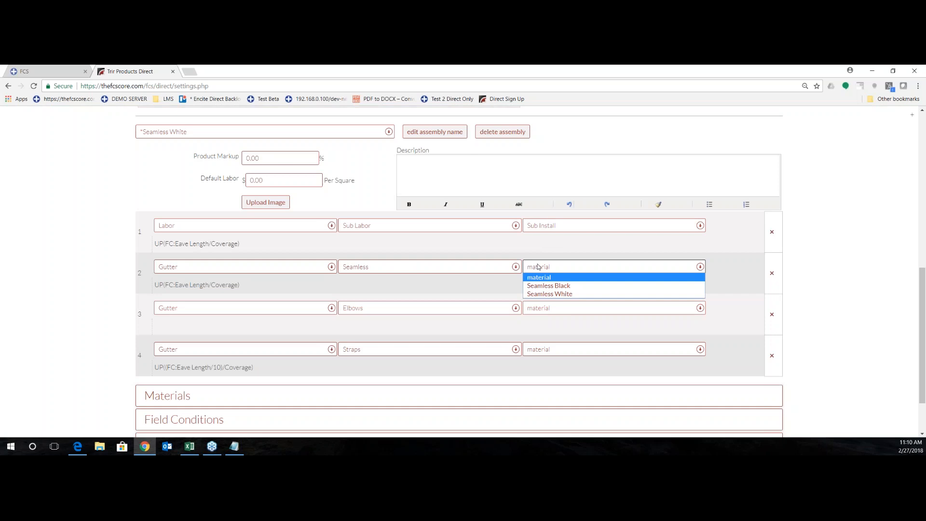
left_click(542, 293)
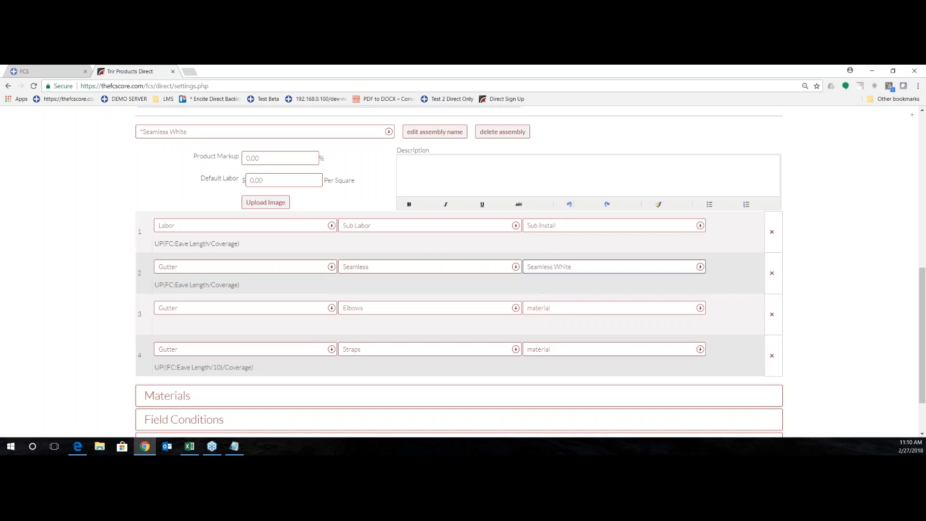
scroll(543, 290, "down", 2)
left_click(542, 266)
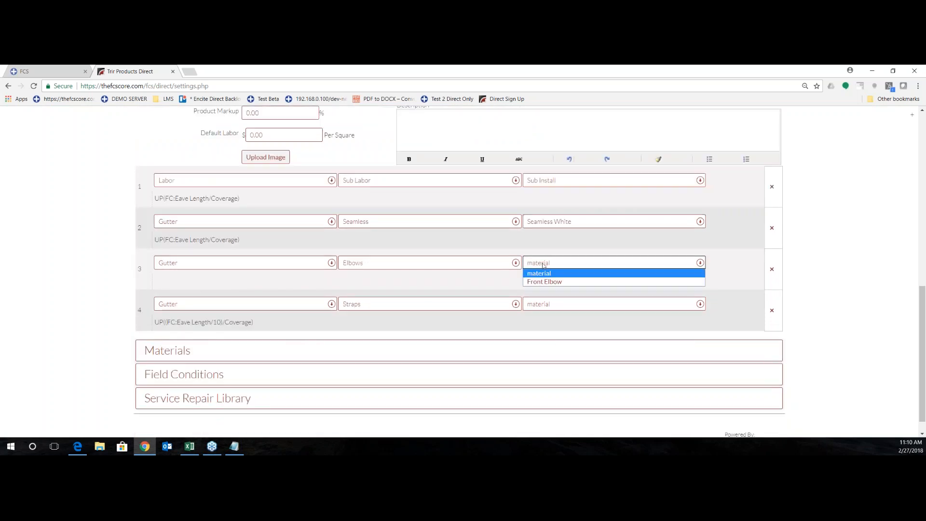
left_click(548, 279)
scroll(548, 276, "down", 1)
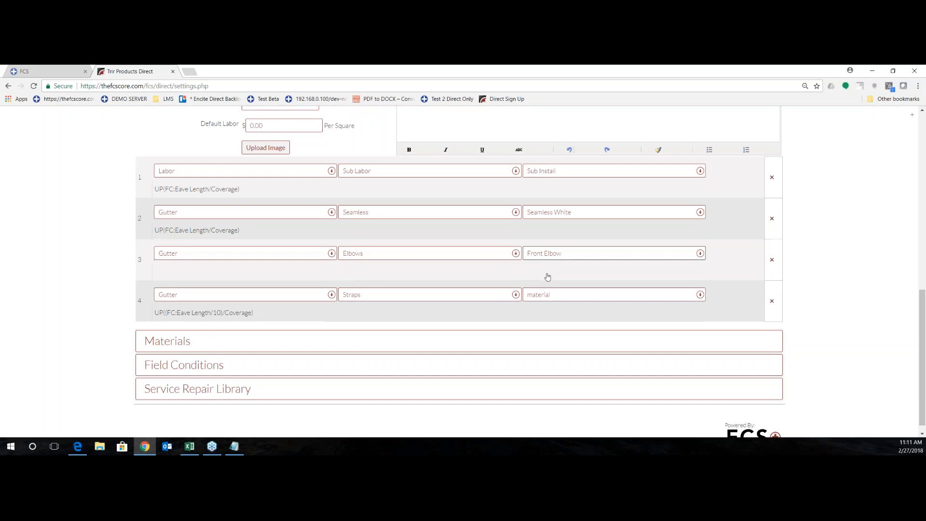
left_click(542, 284)
left_click(545, 310)
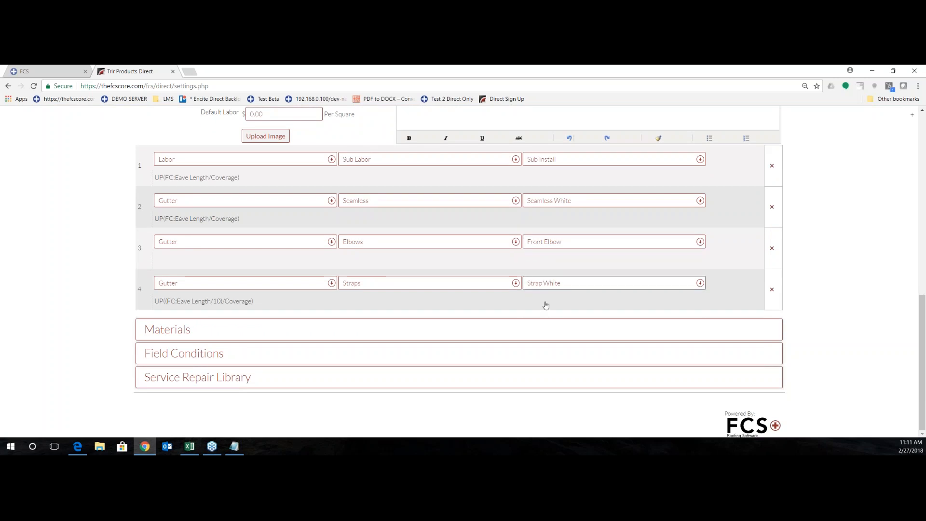
Paste the copied LeafGuard rain gutter text into the Seamless White assembly's description.
scroll(546, 306, "up", 3)
left_click(424, 233)
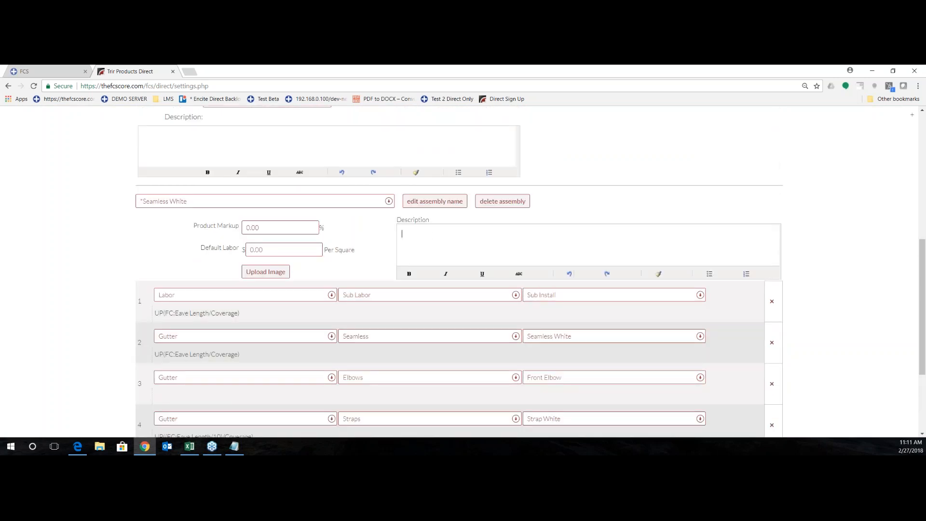
key("alt+Tab")
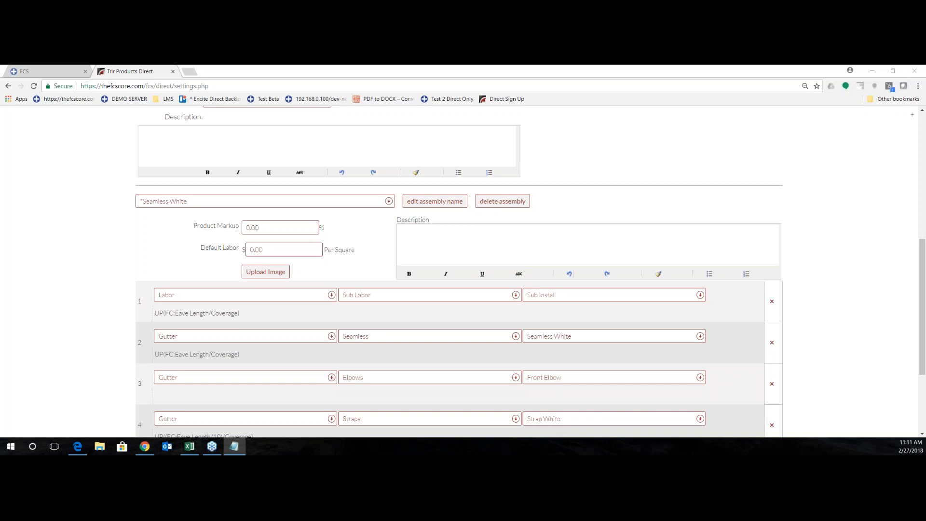
right_click(459, 240)
left_click(476, 291)
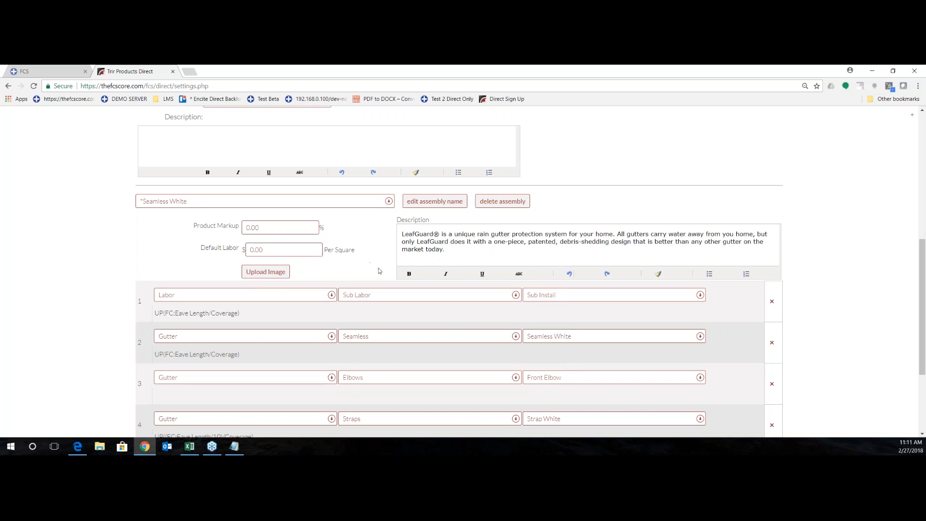
Upload the image LeafFilter-Logo_RGB_150x51-us to the Seamless White assembly.
left_click(273, 273)
left_click(153, 140)
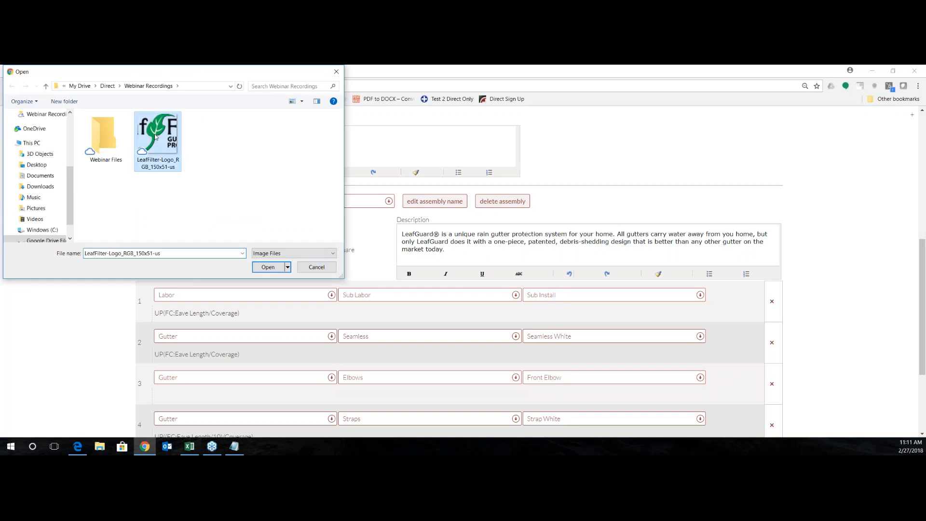
left_click(268, 267)
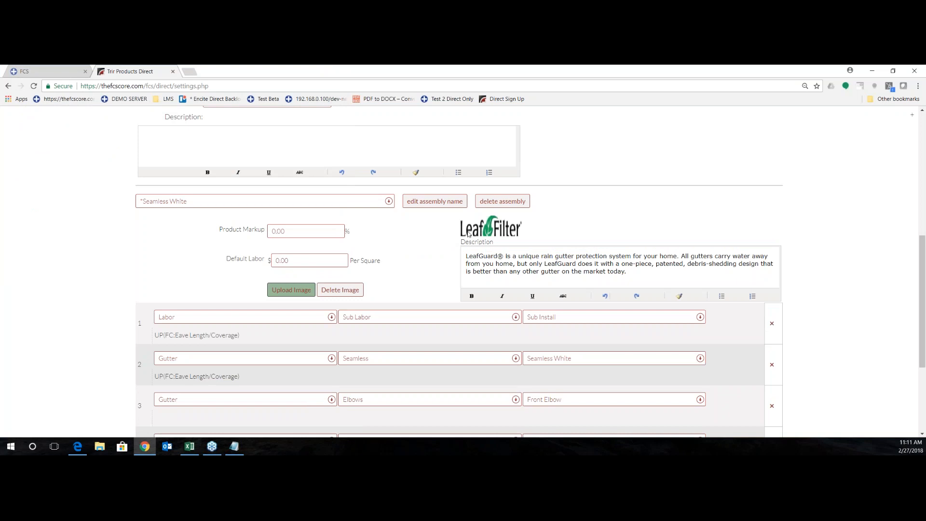
Return the assembly selection to none and add a second assembly named Seamless Black.
scroll(438, 247, "down", 1)
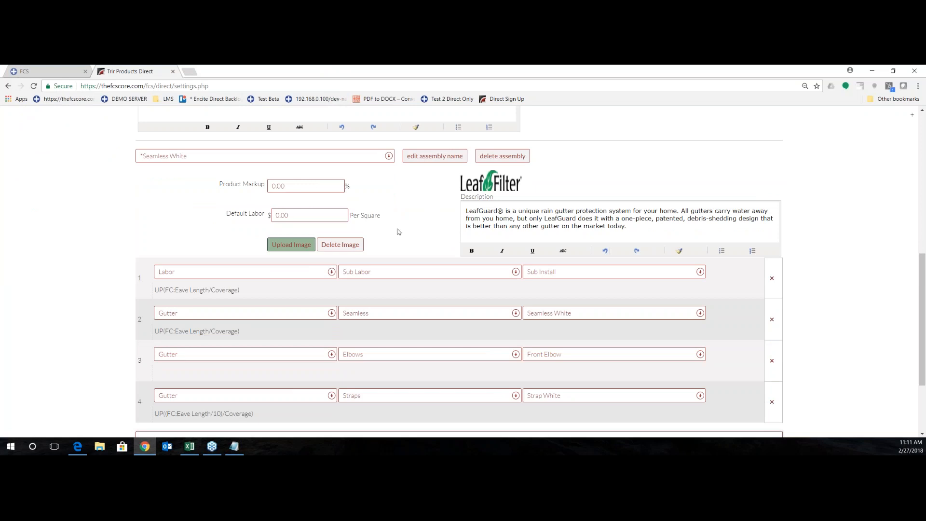
scroll(506, 229, "up", 1)
left_click(247, 201)
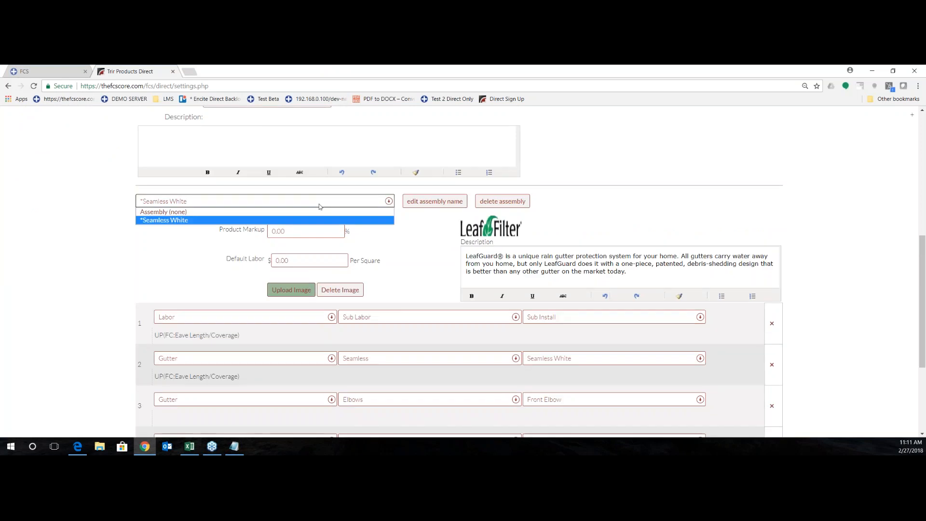
left_click(244, 212)
left_click(433, 206)
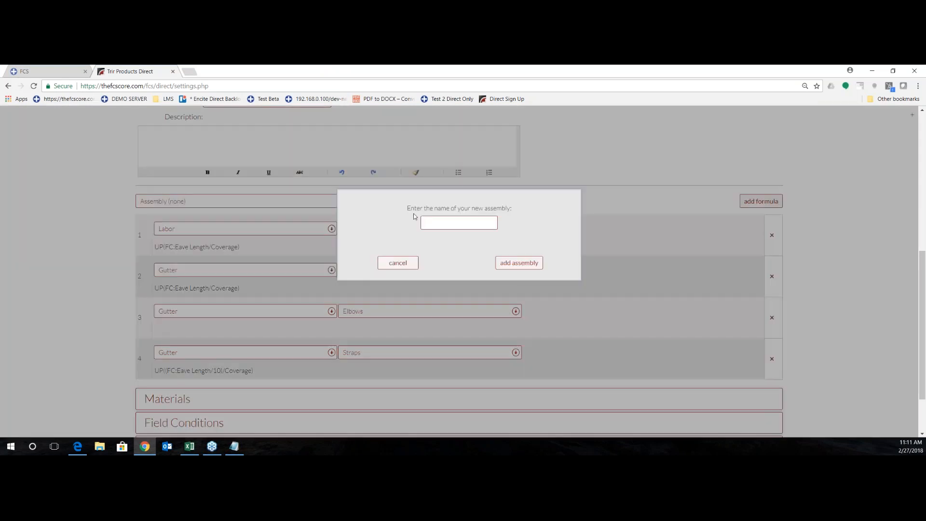
type("Seamless Black")
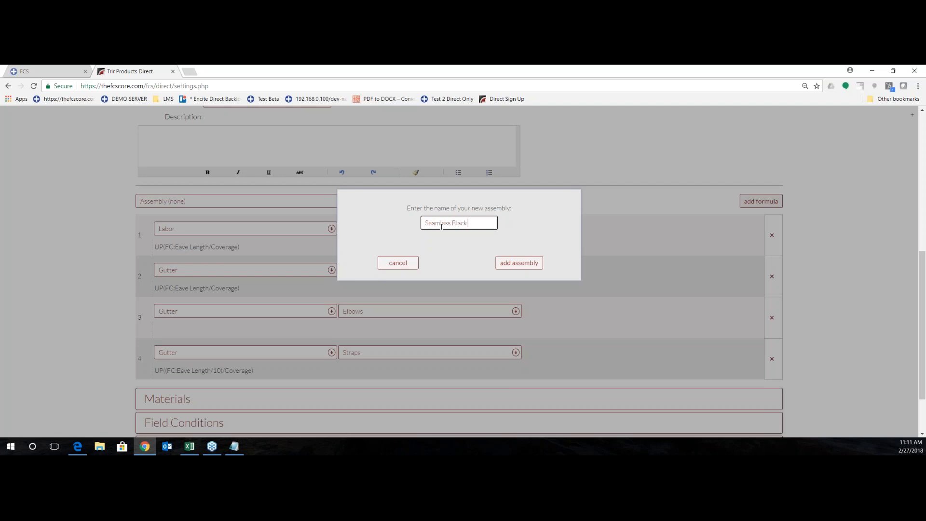
left_click(516, 263)
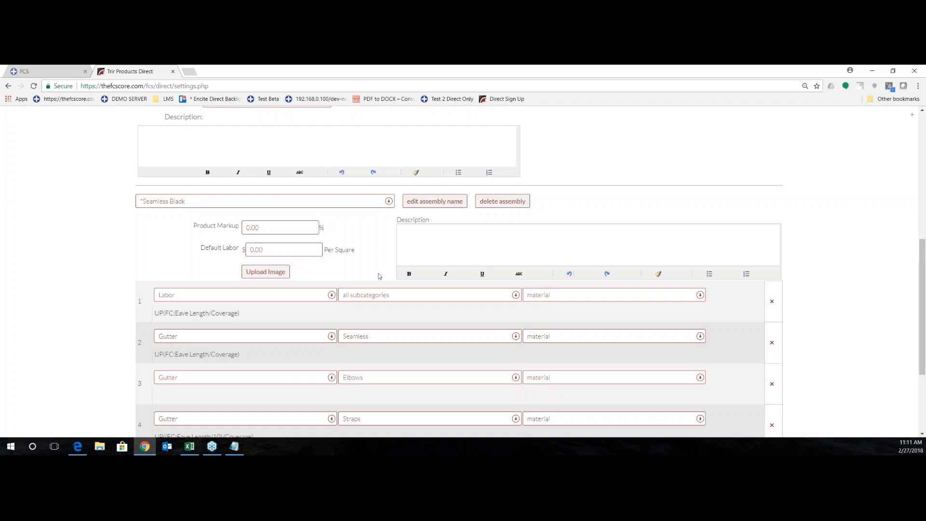
Set the Seamless Black assembly's Labor line to the subcategory Sub Labor and the material Sub Install.
scroll(379, 276, "down", 1)
left_click(391, 249)
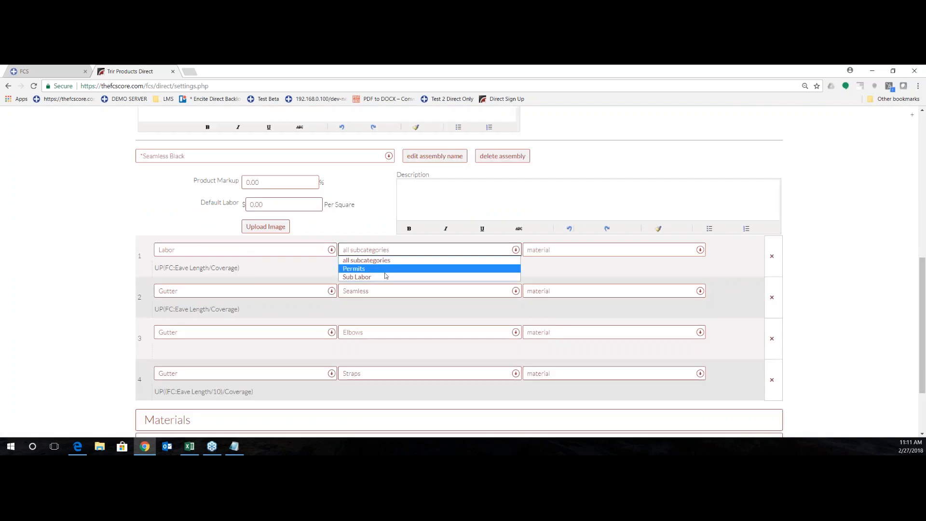
left_click(386, 276)
left_click(557, 250)
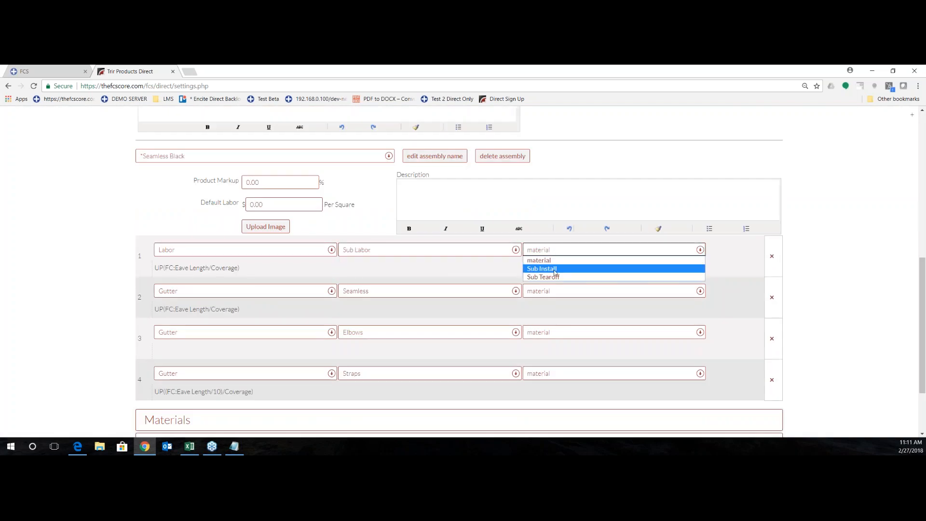
left_click(555, 273)
Assign the materials Seamless Black, Front Elbow and Strap Black to the Seamless, Elbows and Straps lines of the Seamless Black assembly.
left_click(546, 291)
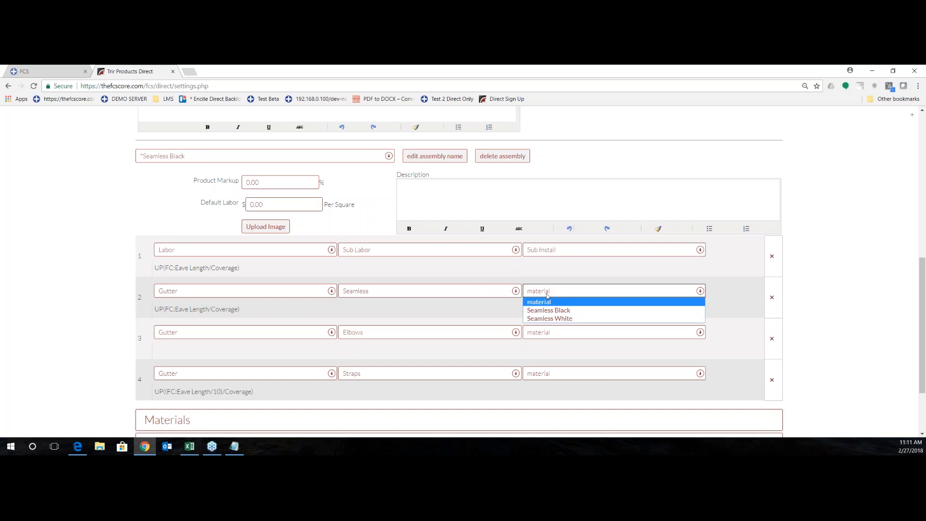
left_click(547, 311)
left_click(548, 332)
left_click(549, 352)
left_click(543, 372)
left_click(545, 388)
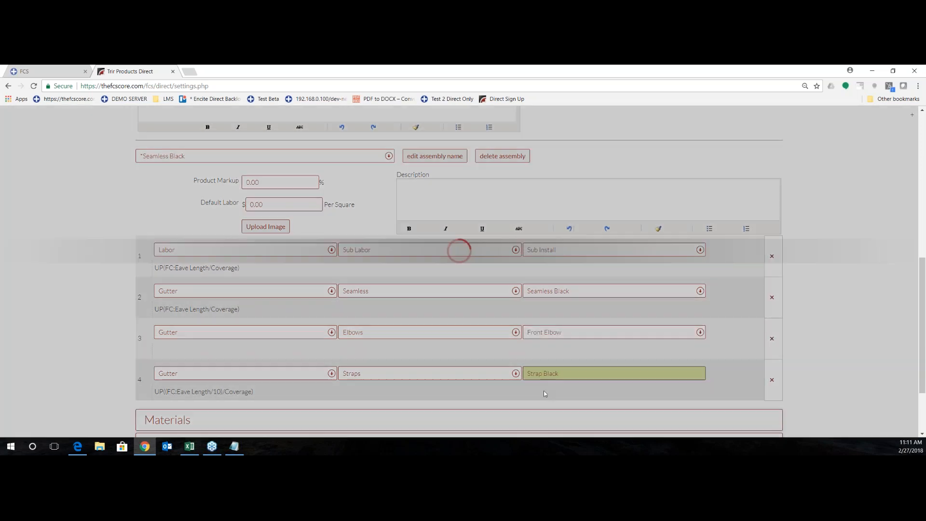
Fill the Seamless Black assembly's description with the LeafGuard® text about its unique rain gutter protection system with a one-piece, patented, debris-shedding design.
scroll(438, 241, "up", 1)
left_click(437, 246)
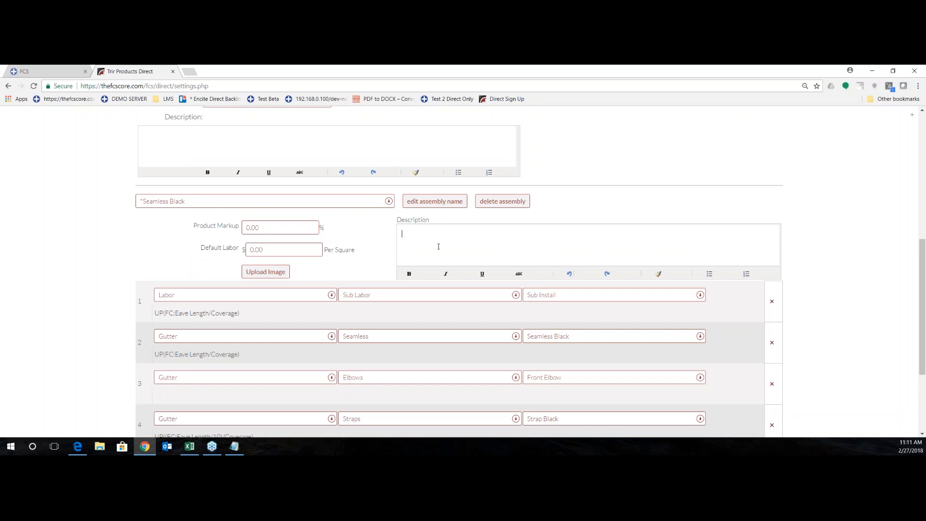
type("LeafGuard® is a unique rain gutter protection system for your home. All gutters carry water away from you home, but only LeafGuard does it with a one-piece, patented, debris-shedding design that is better than any other gutter on the market today.")
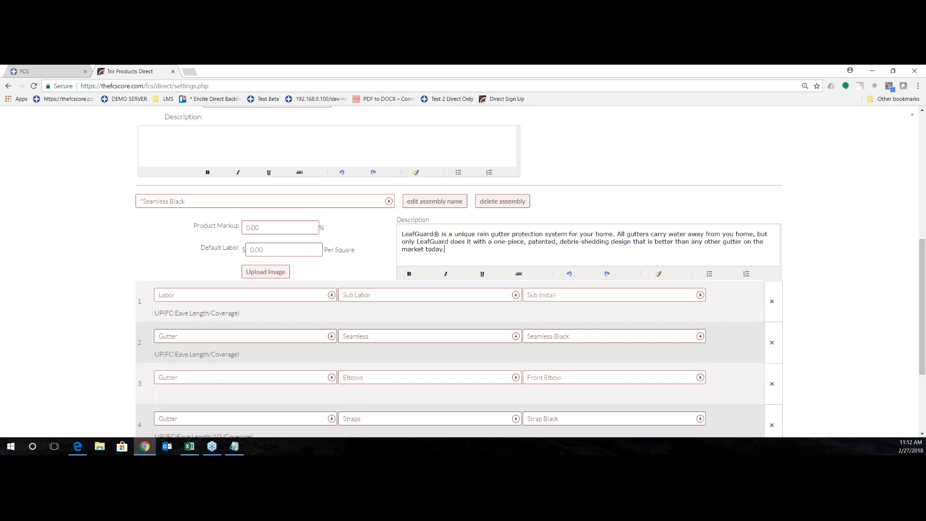
Upload the LeafFilter logo as the image of the Seamless Black assembly.
scroll(567, 380, "down", 2)
scroll(567, 371, "up", 1)
left_click(270, 228)
double_click(153, 137)
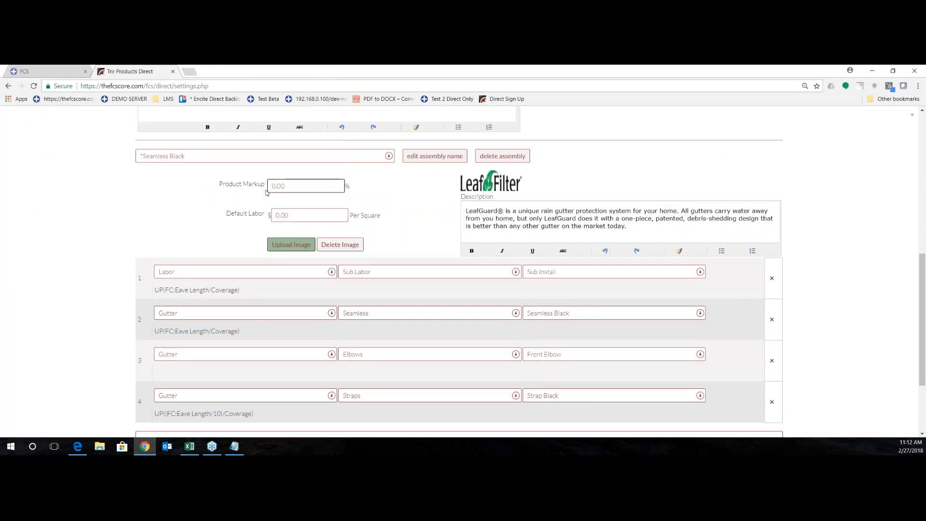
Set the product markup to 60% for the Seamless Black assembly and 75% for the Seamless White assembly.
left_click_drag(282, 186, 236, 194)
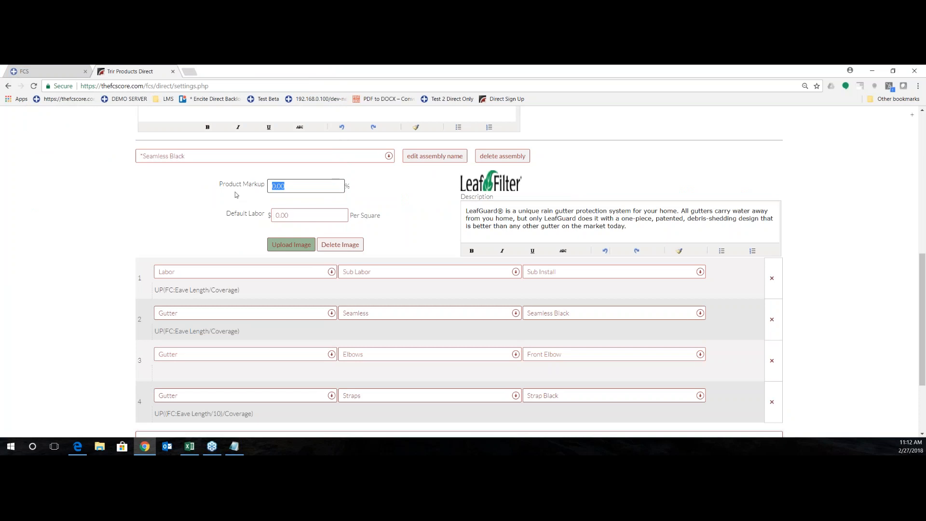
type("60")
left_click(195, 156)
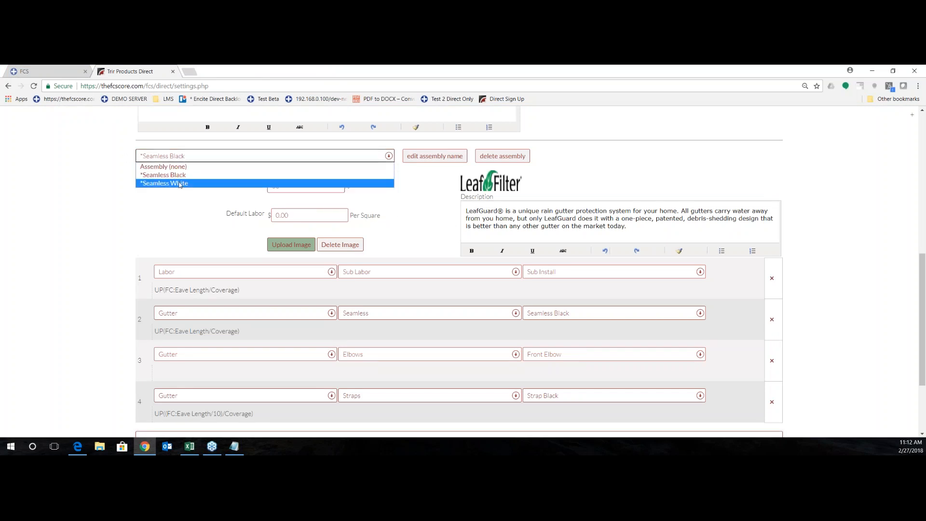
left_click(178, 183)
left_click(217, 184)
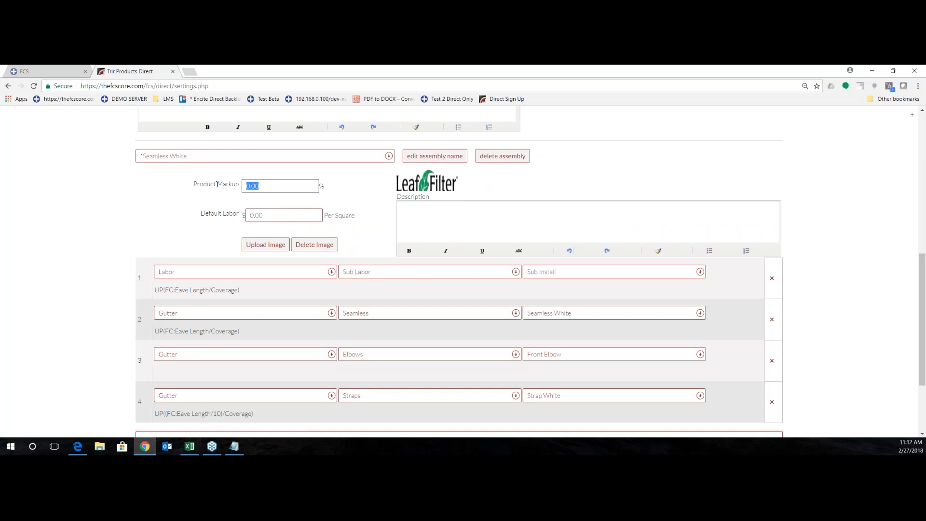
type("75")
left_click(419, 220)
Return the assembly selection to none and add a fifth formula line to the template.
left_click(139, 155)
left_click(144, 161)
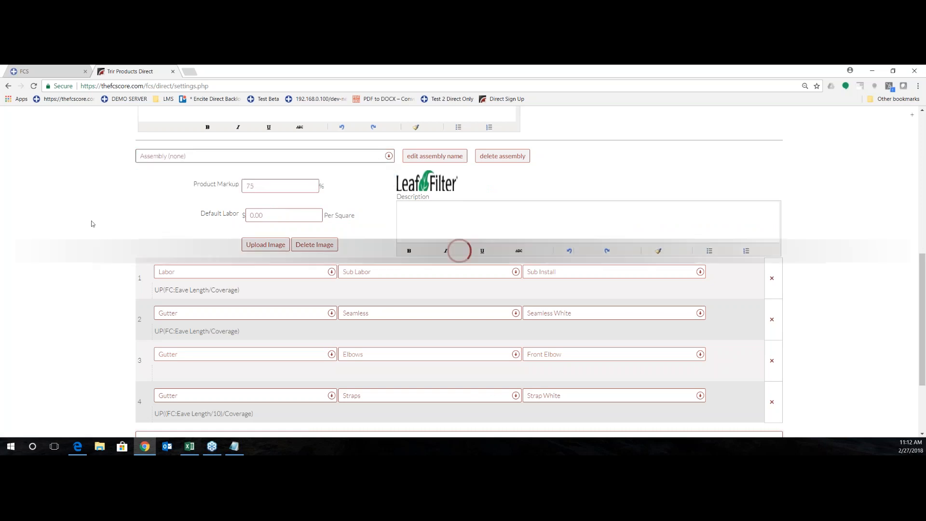
scroll(79, 228, "up", 1)
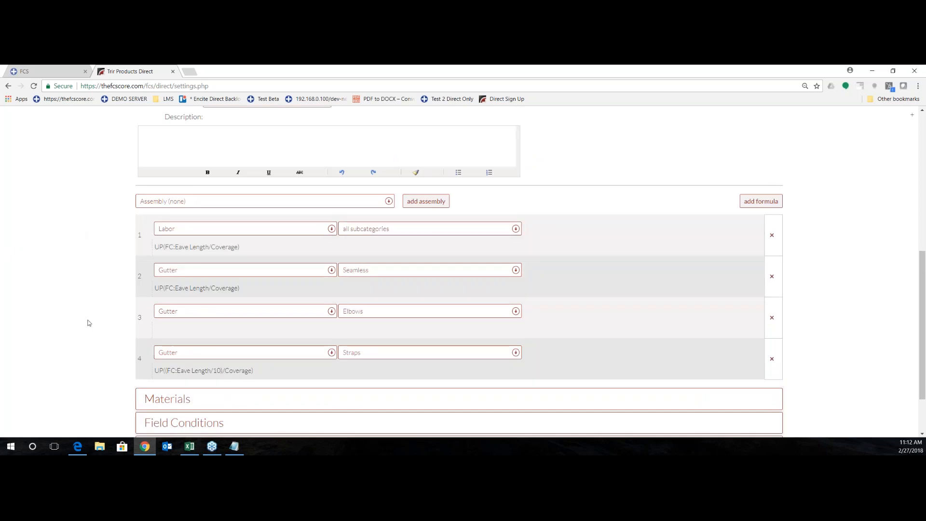
left_click(163, 204)
left_click(163, 204)
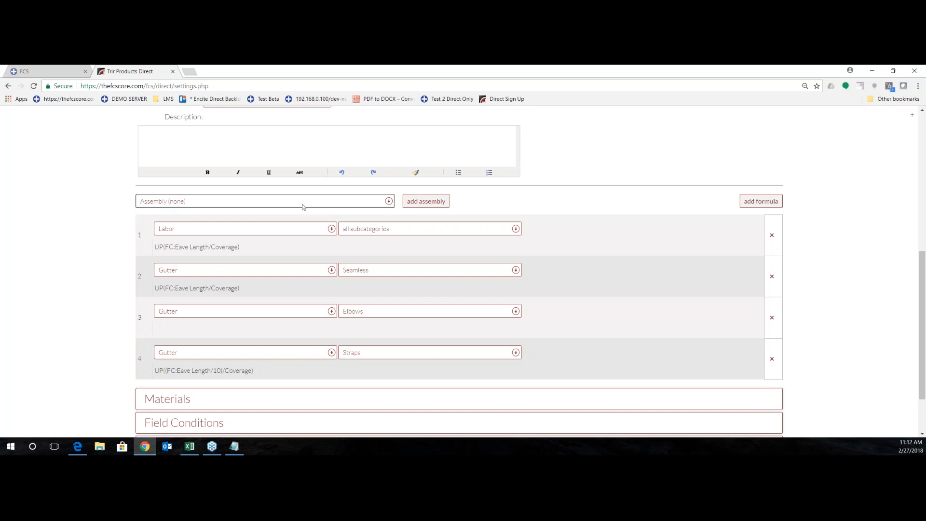
left_click(766, 206)
scroll(265, 372, "down", 2)
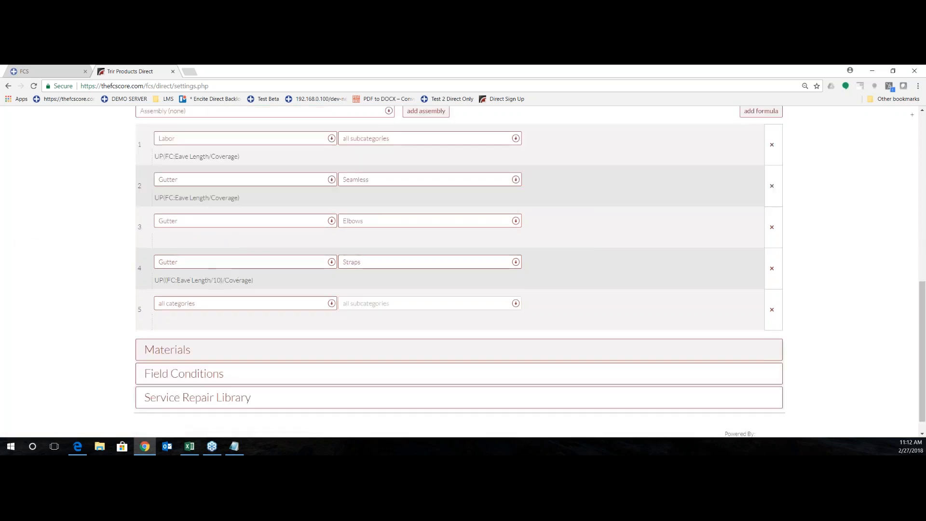
left_click(182, 306)
left_click(184, 341)
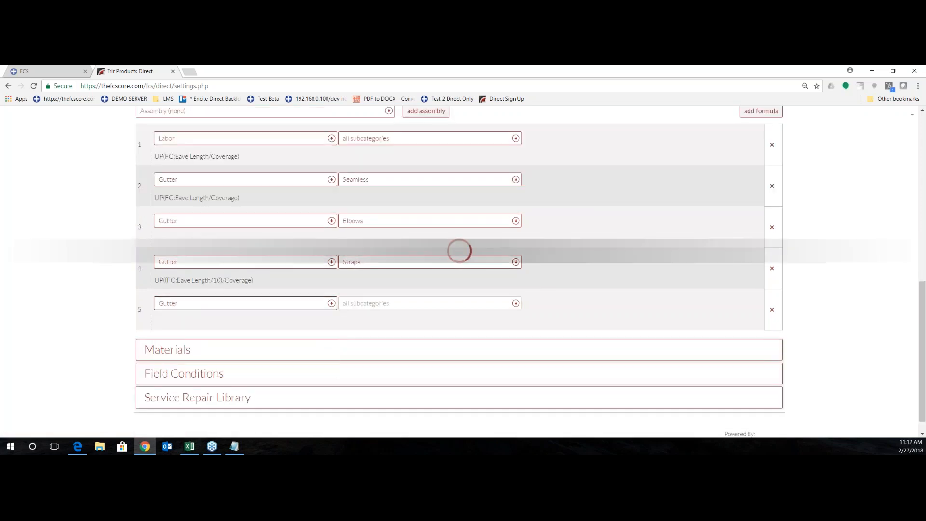
left_click(380, 306)
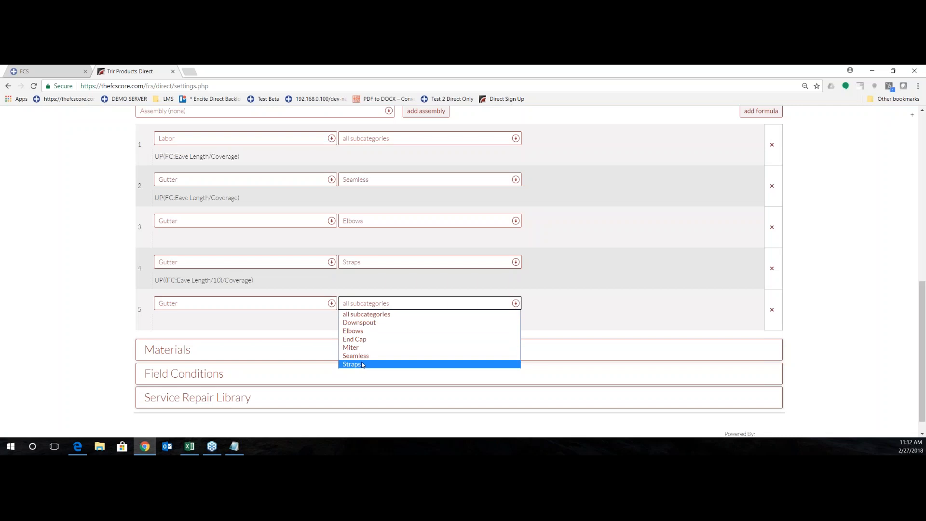
Set the fifth formula line to the category Labor and subcategory Permits with the formula 1.
left_click(300, 304)
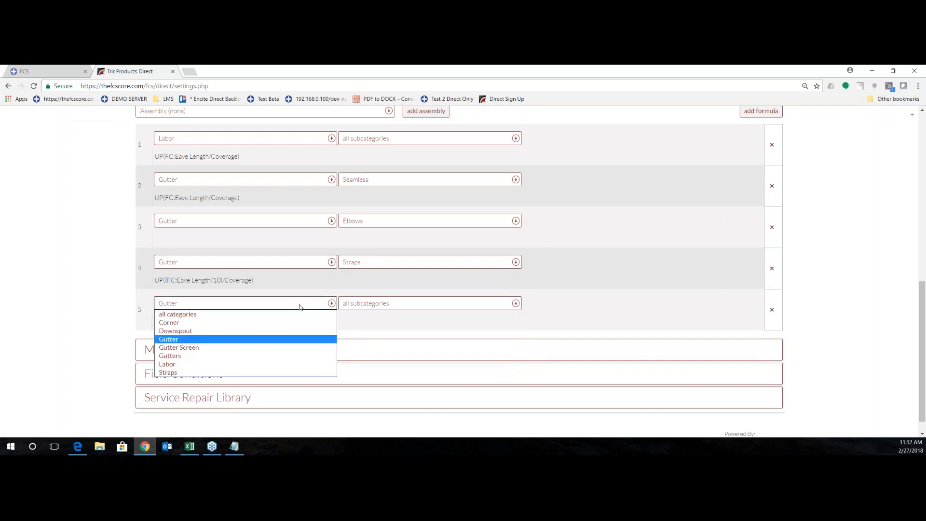
left_click(232, 364)
left_click(379, 304)
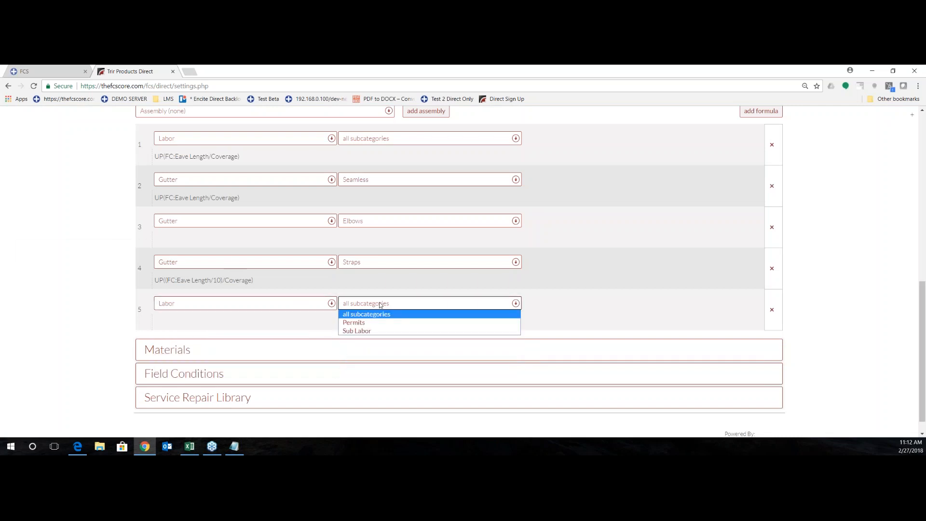
left_click(376, 328)
left_click(260, 322)
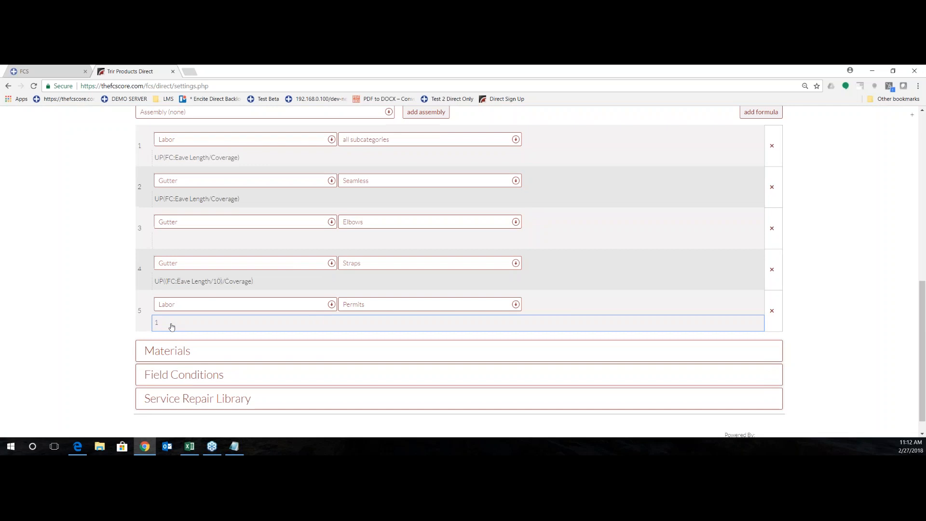
Assign the material Local Permit Fee to the Permits line of the Seamless Black assembly.
scroll(179, 333, "up", 2)
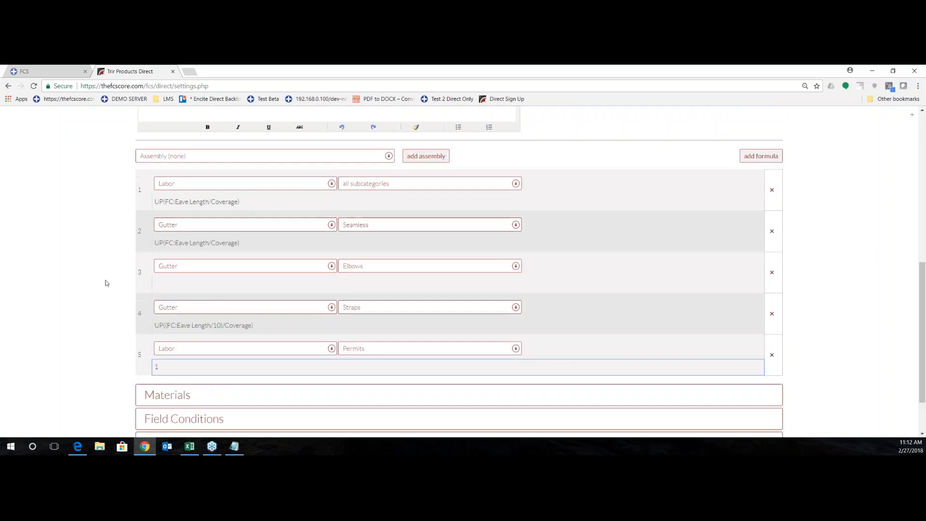
left_click(149, 201)
left_click(163, 220)
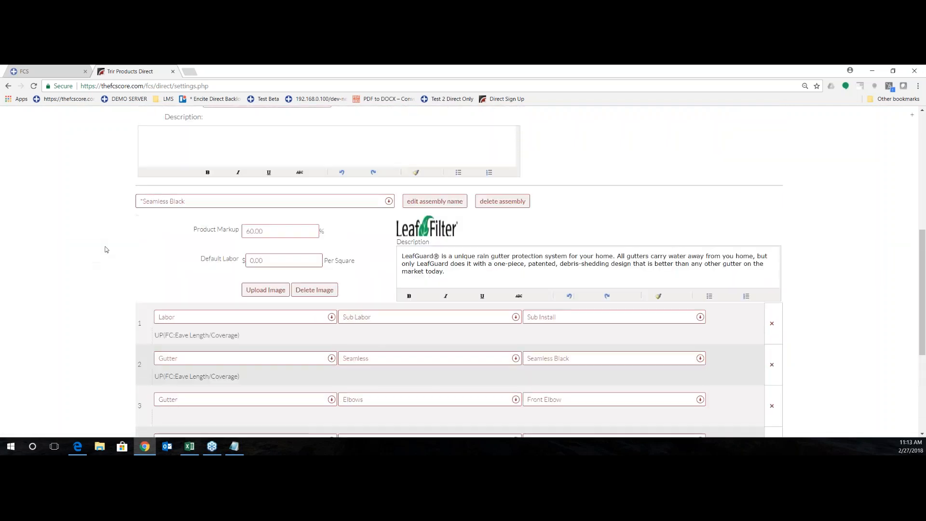
scroll(107, 252, "down", 3)
left_click(554, 301)
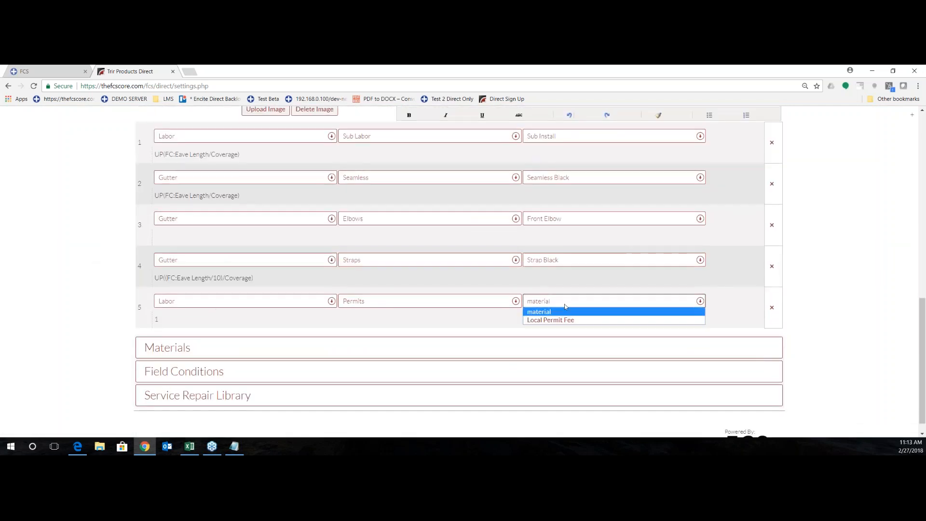
left_click(553, 320)
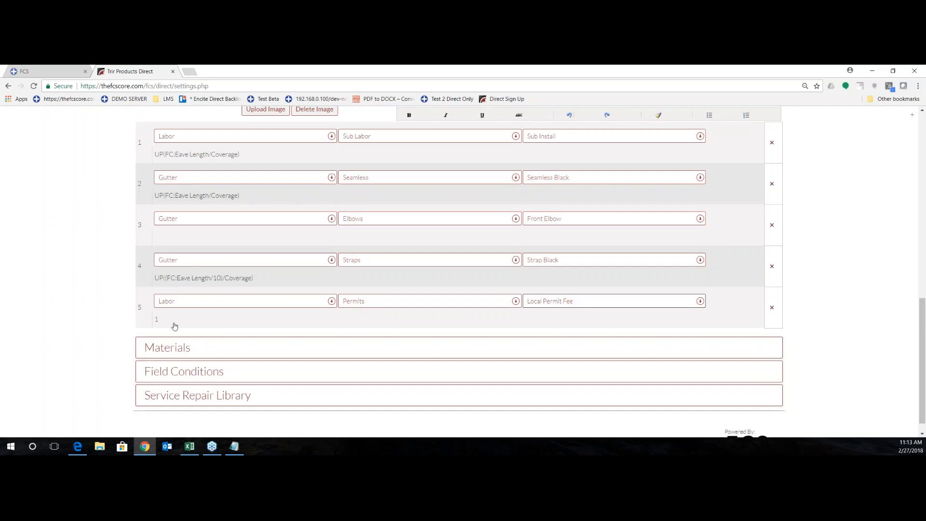
Assign the material Local Permit Fee to the Permits line of the Seamless White assembly.
scroll(175, 324, "up", 1)
scroll(195, 152, "up", 2)
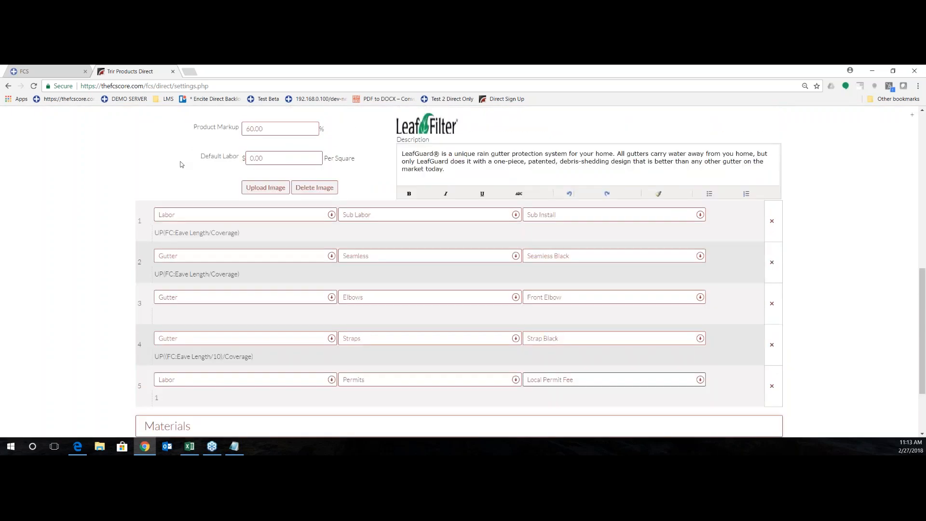
left_click(188, 114)
left_click(187, 142)
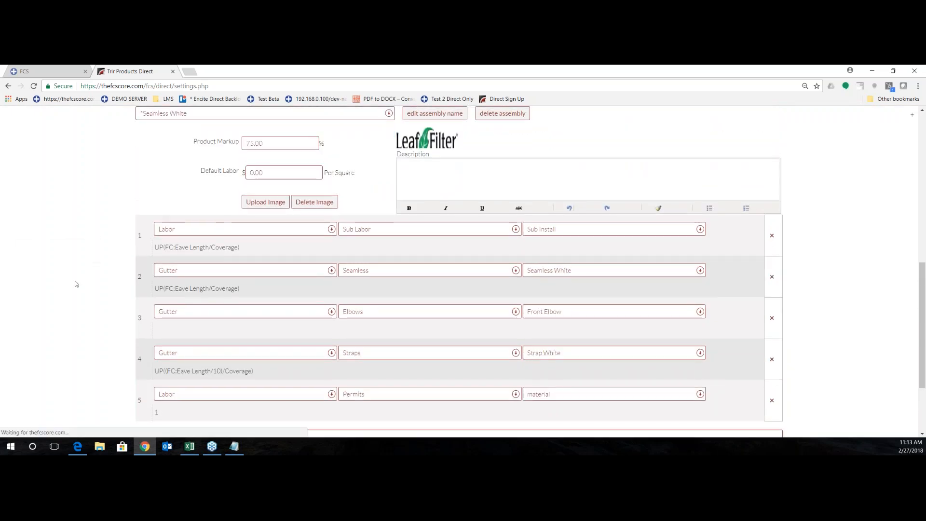
scroll(81, 283, "down", 3)
left_click(543, 283)
left_click(545, 300)
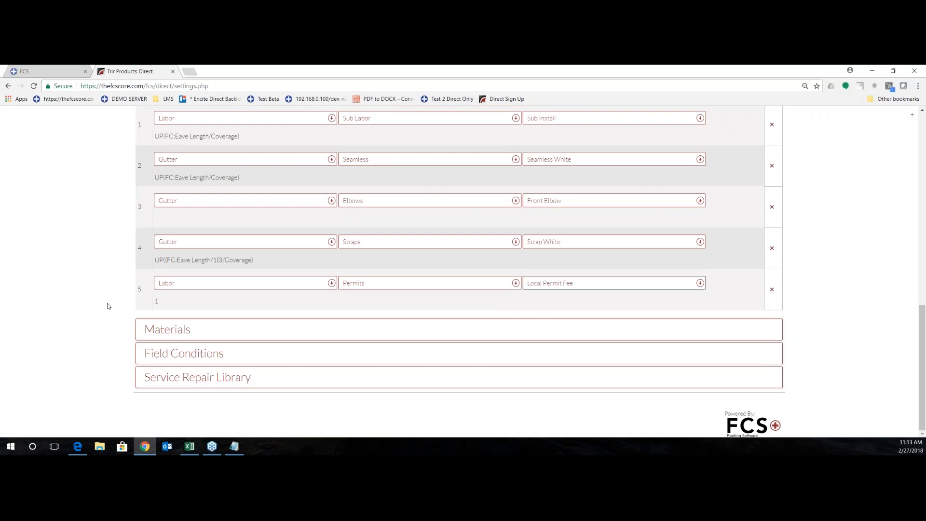
Leave the Seamless Gutters template and return from the settings to the home page.
scroll(102, 305, "up", 3)
scroll(102, 307, "up", 6)
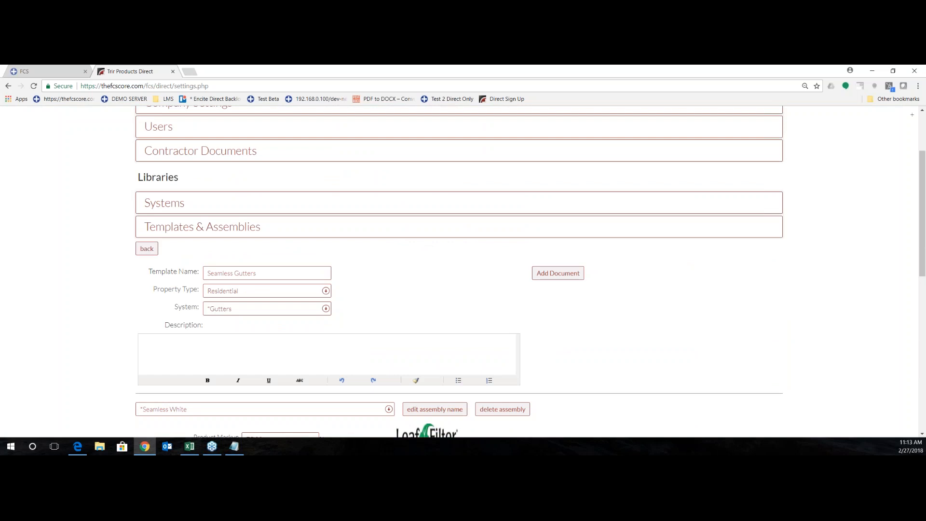
left_click(146, 248)
scroll(77, 273, "up", 2)
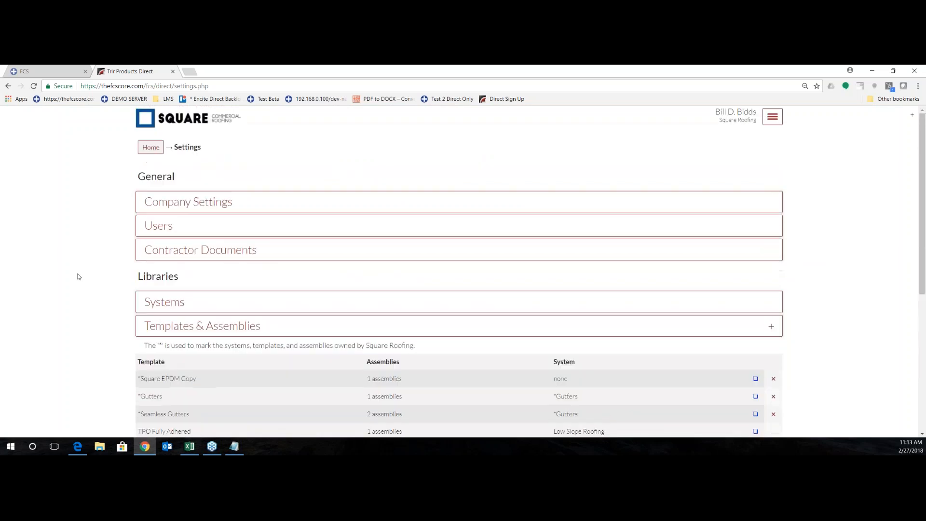
left_click(150, 147)
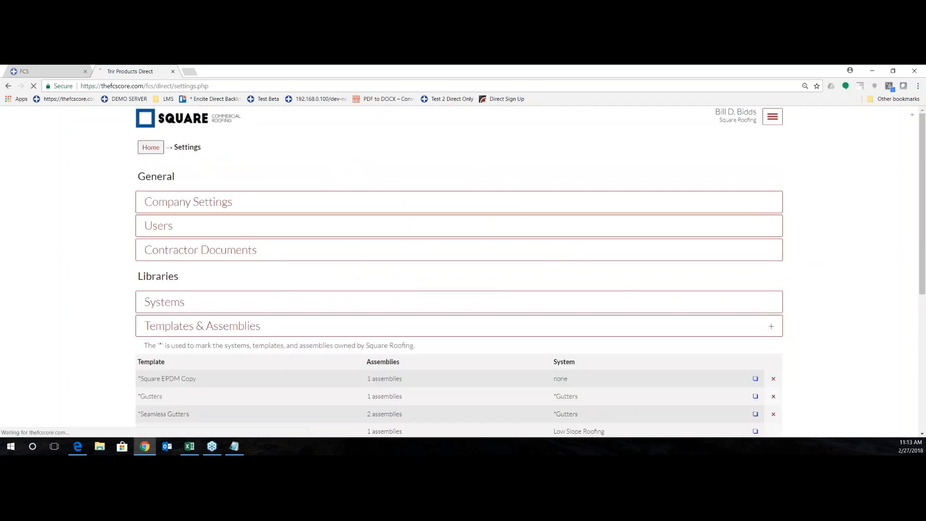
Find the customer's residence in the properties by surname, open it and check that the Gutters system is assigned.
left_click(457, 177)
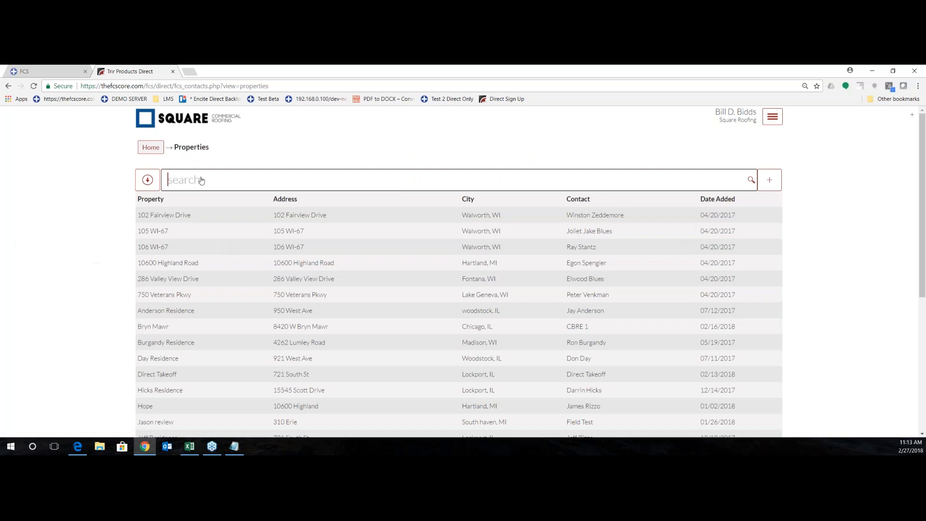
type("loomi")
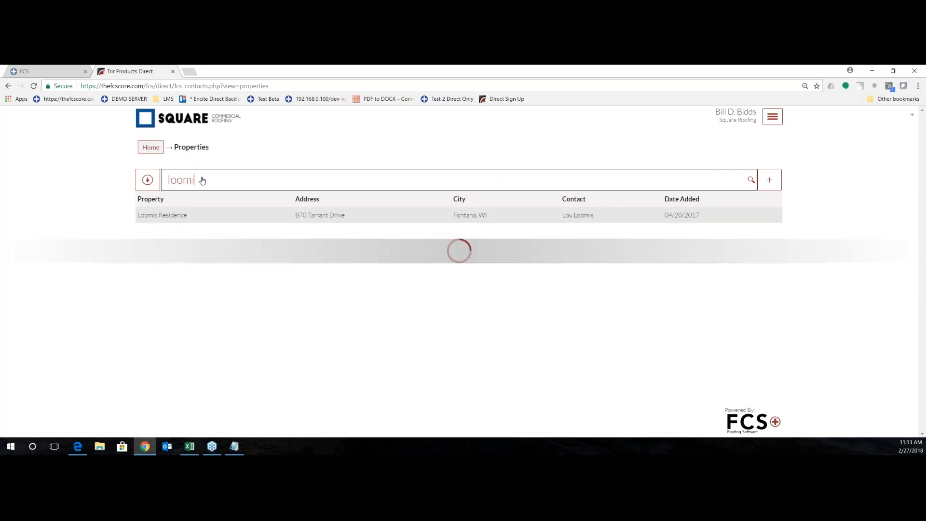
left_click(179, 216)
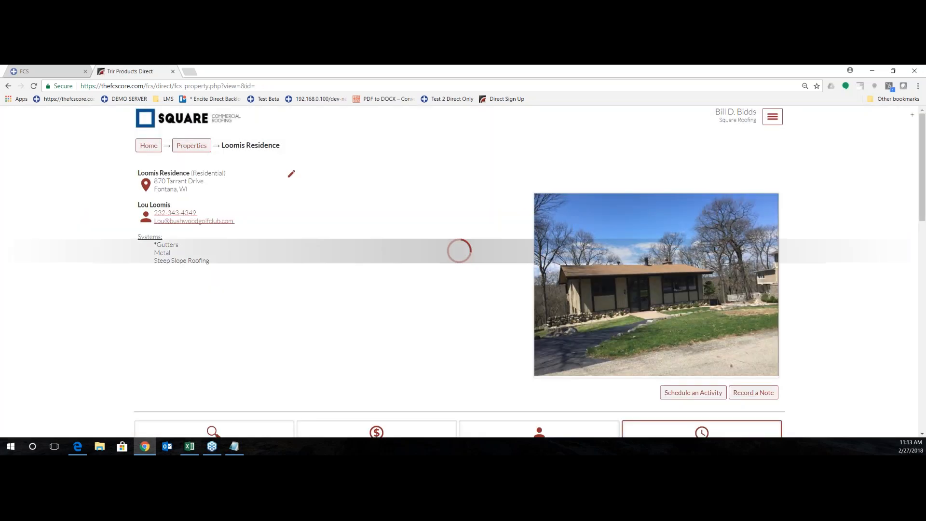
left_click(290, 178)
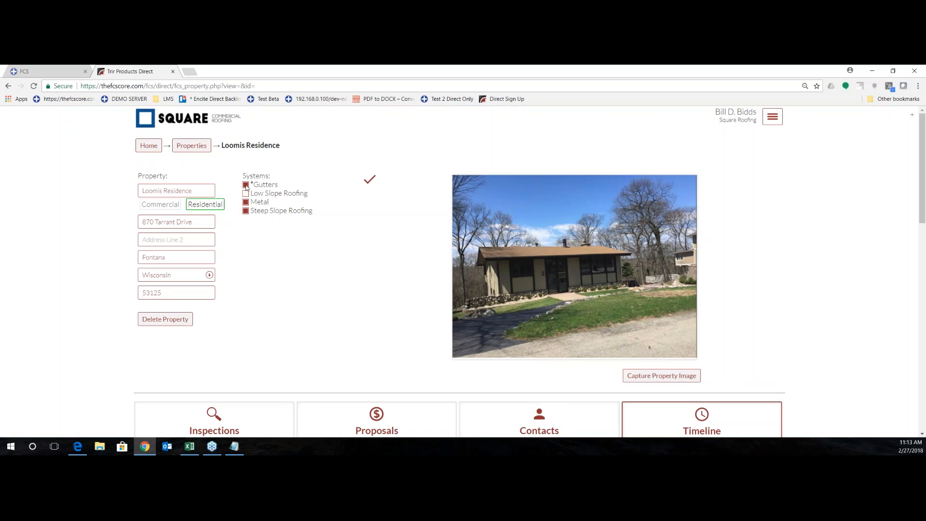
left_click(369, 179)
Open the residence's inspection proposal dated 02/26/2018 that has the status Lead.
scroll(8, 257, "down", 5)
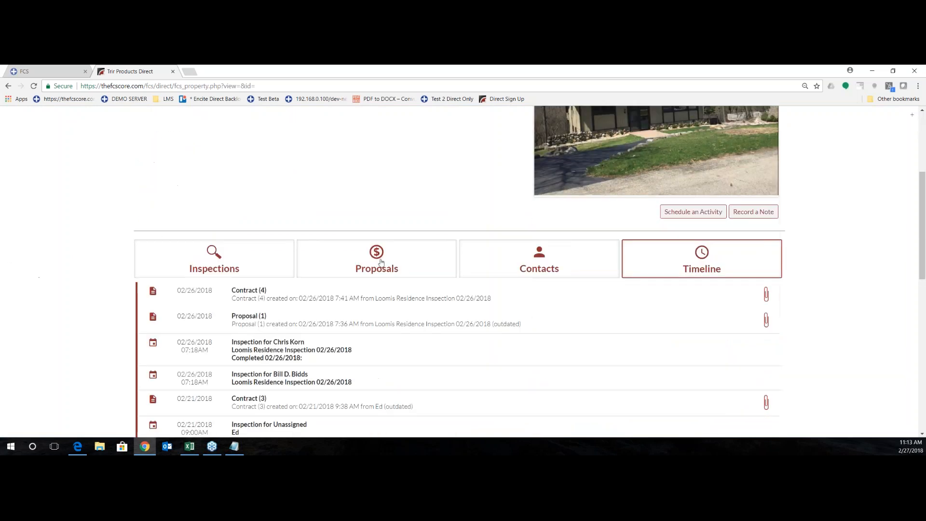
left_click(378, 260)
scroll(24, 277, "down", 3)
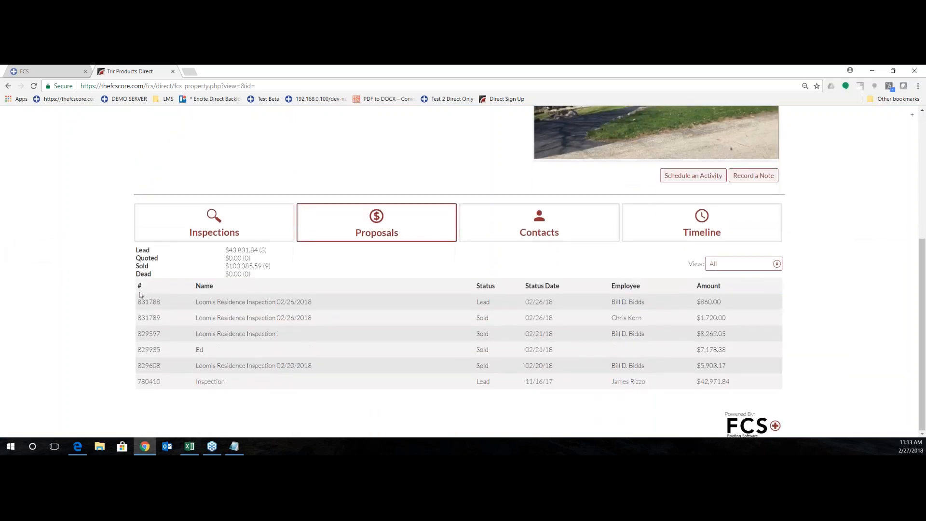
left_click(207, 304)
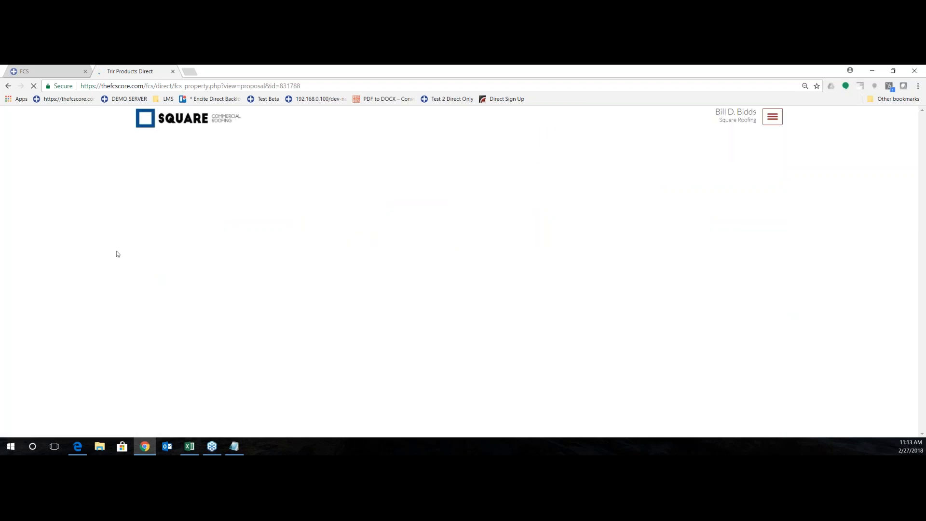
Start a new estimate in the proposal and show the assemblies available for the Gutters system.
scroll(116, 261, "down", 3)
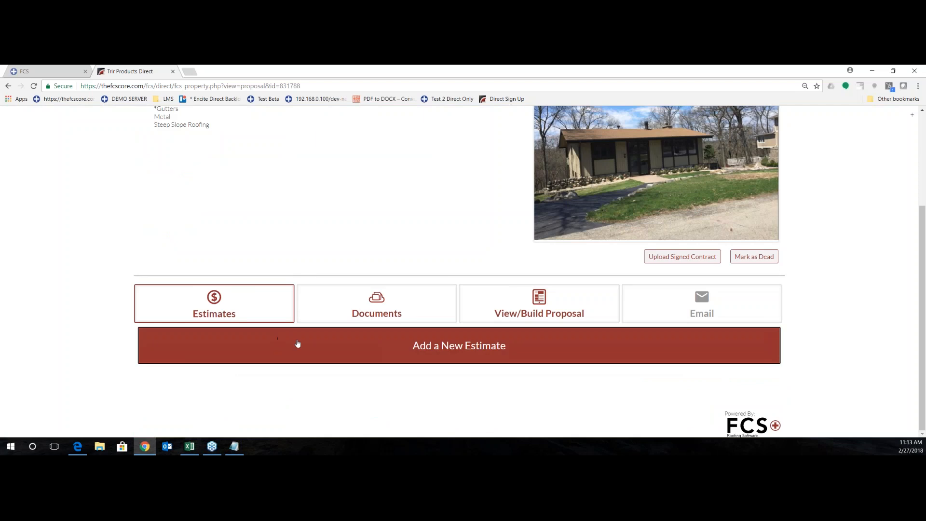
left_click(295, 343)
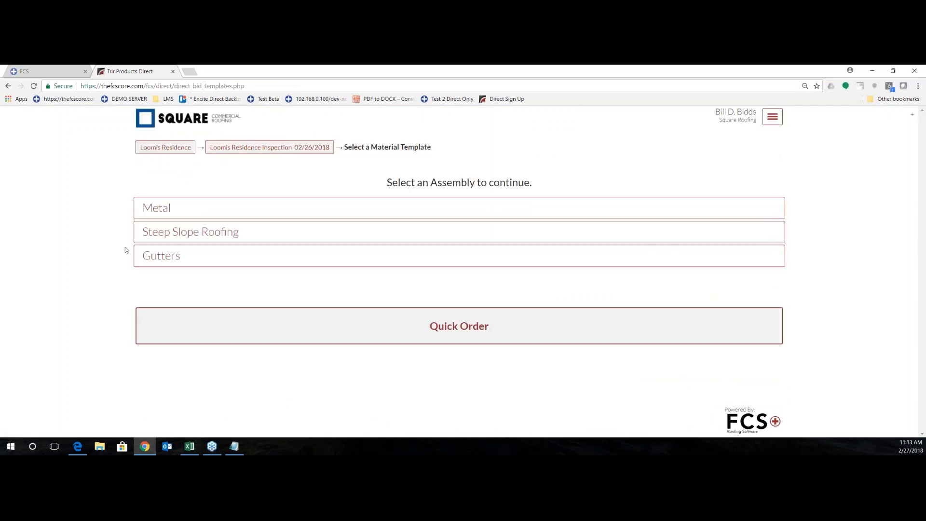
left_click(165, 257)
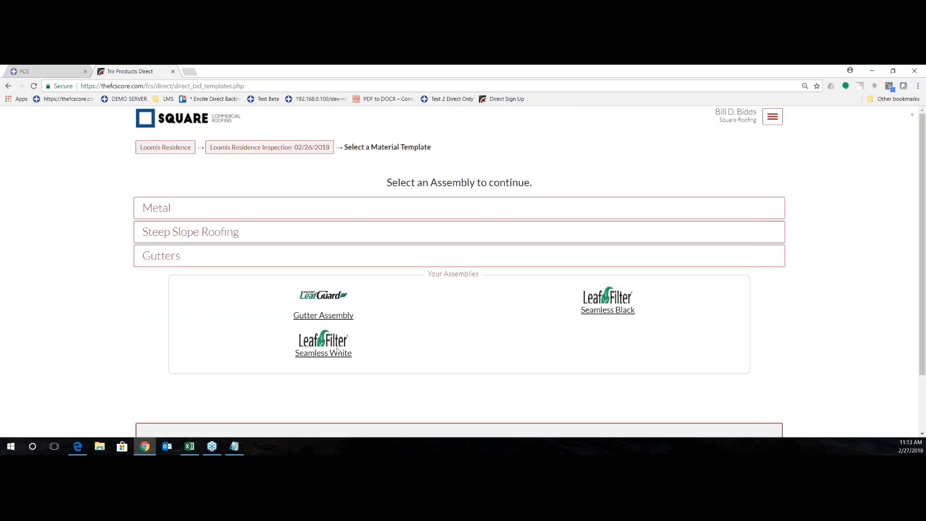
Choose the Seamless Black assembly for the new estimate and review its pricing and materials list.
left_click(605, 311)
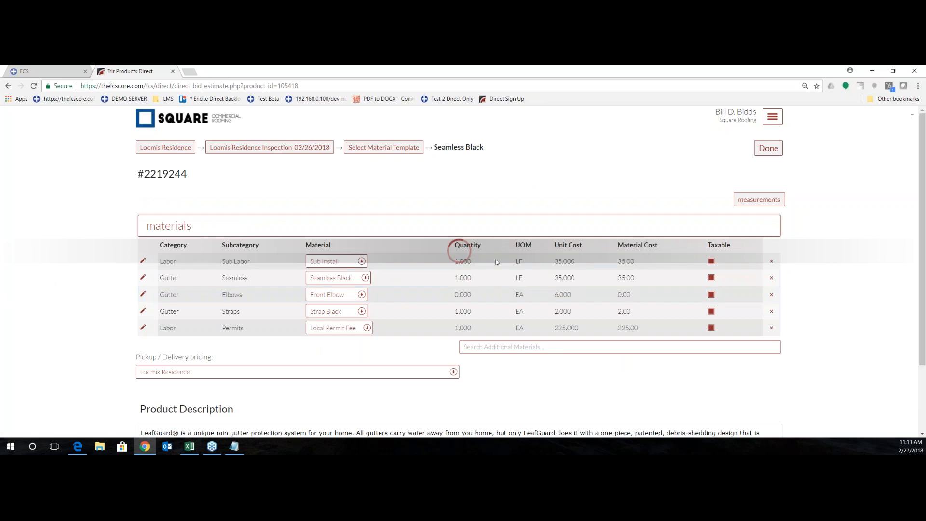
scroll(499, 319, "down", 3)
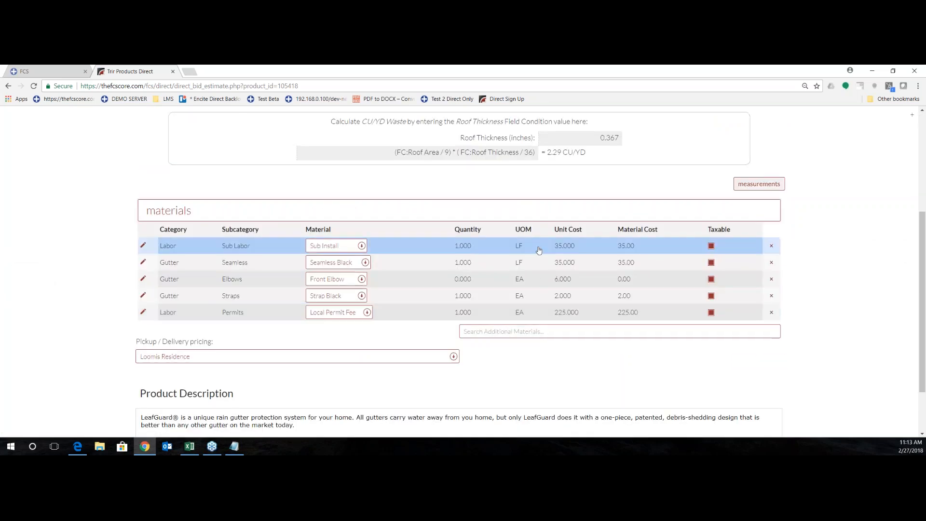
scroll(520, 374, "up", 3)
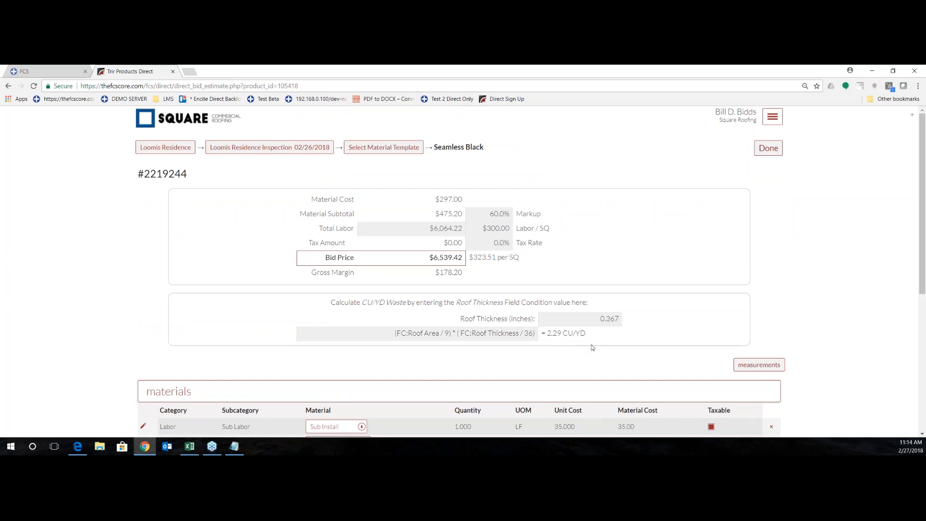
scroll(595, 347, "down", 3)
scroll(595, 350, "down", 1)
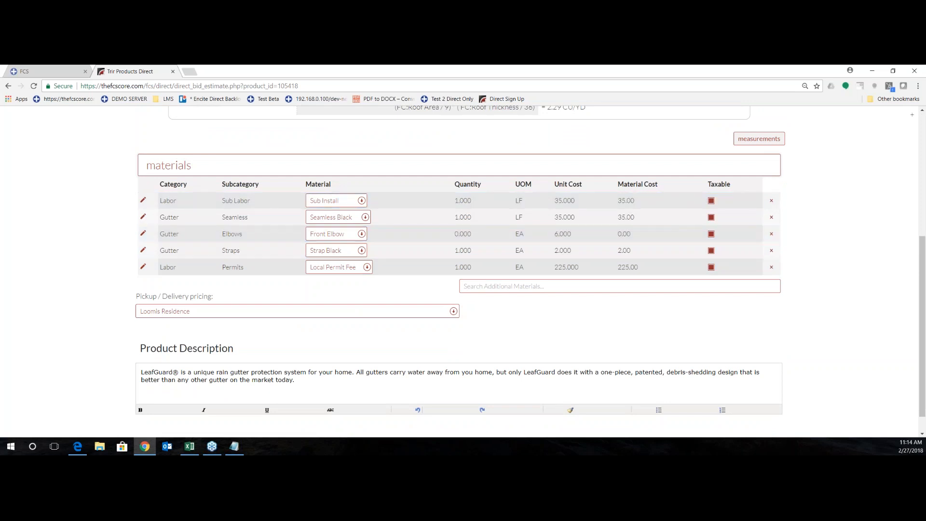
scroll(628, 343, "up", 5)
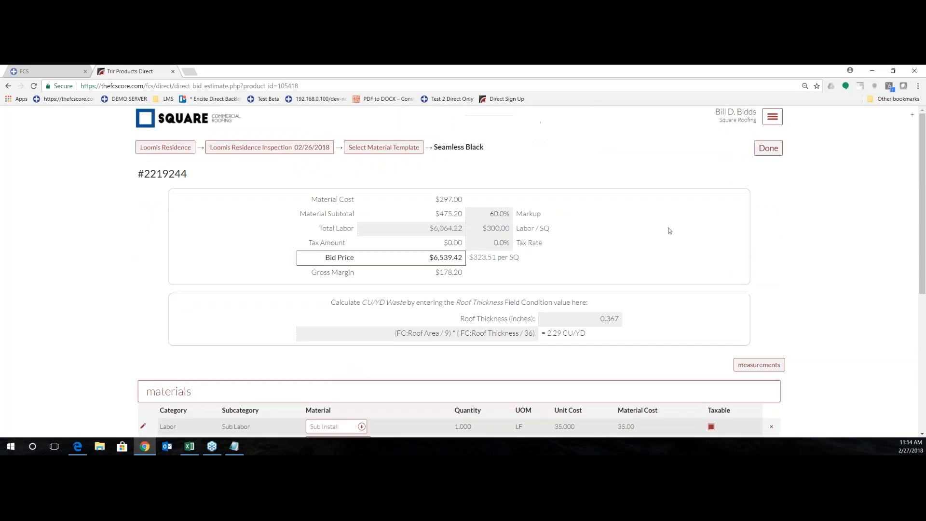
Finish the estimate and show the list of templates and assemblies in the settings.
left_click(768, 148)
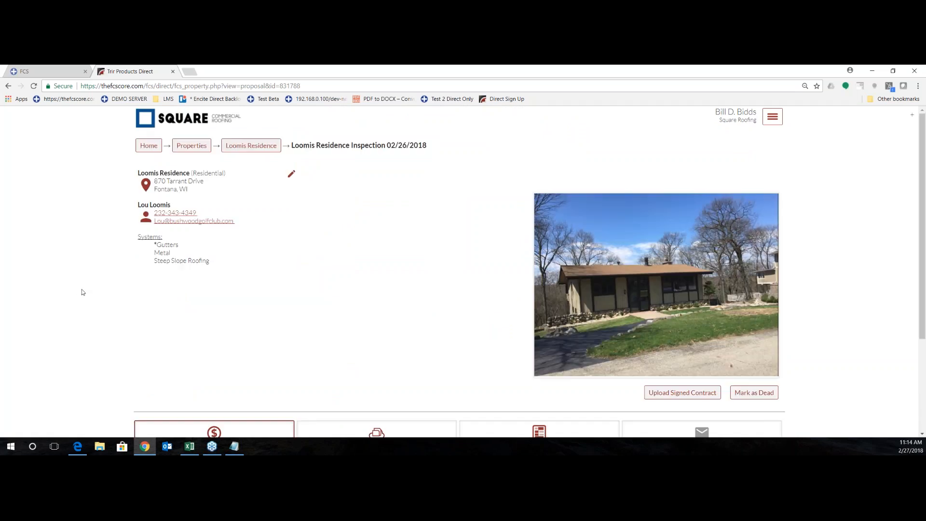
left_click(148, 146)
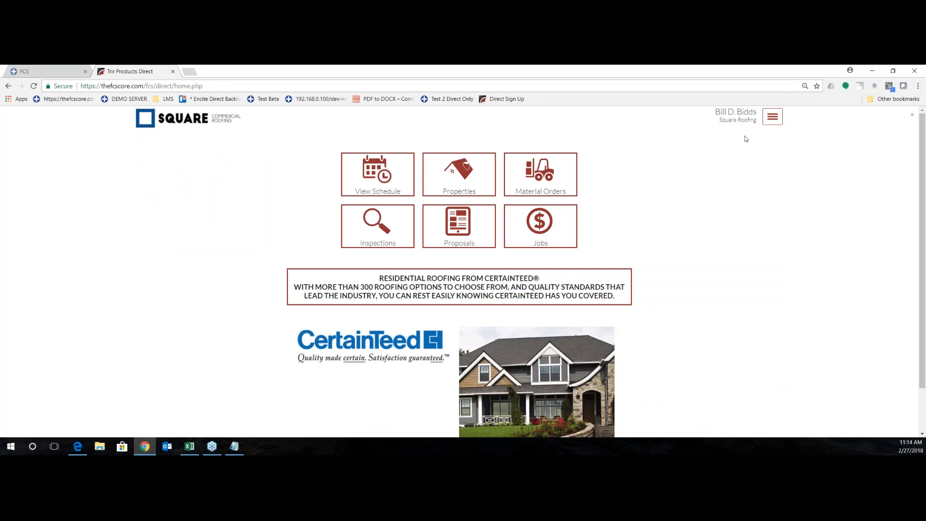
left_click(772, 116)
left_click(731, 197)
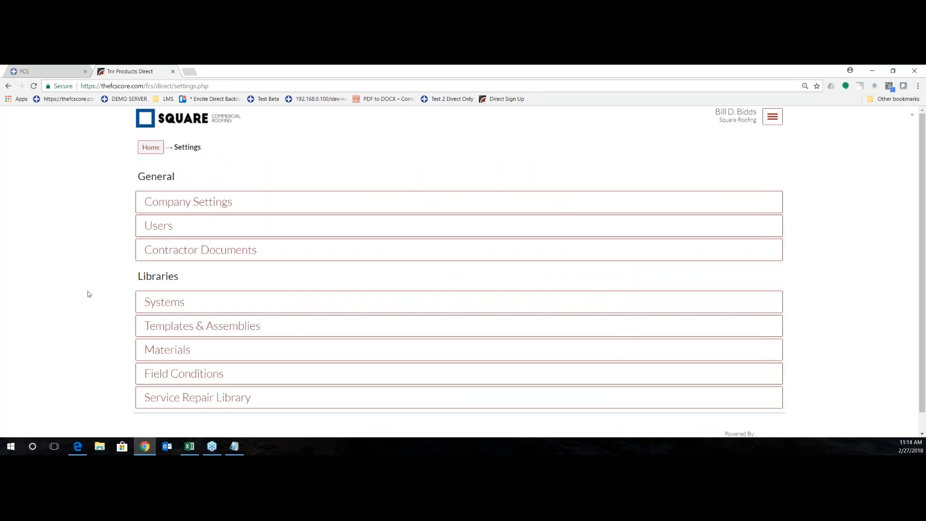
scroll(88, 293, "down", 1)
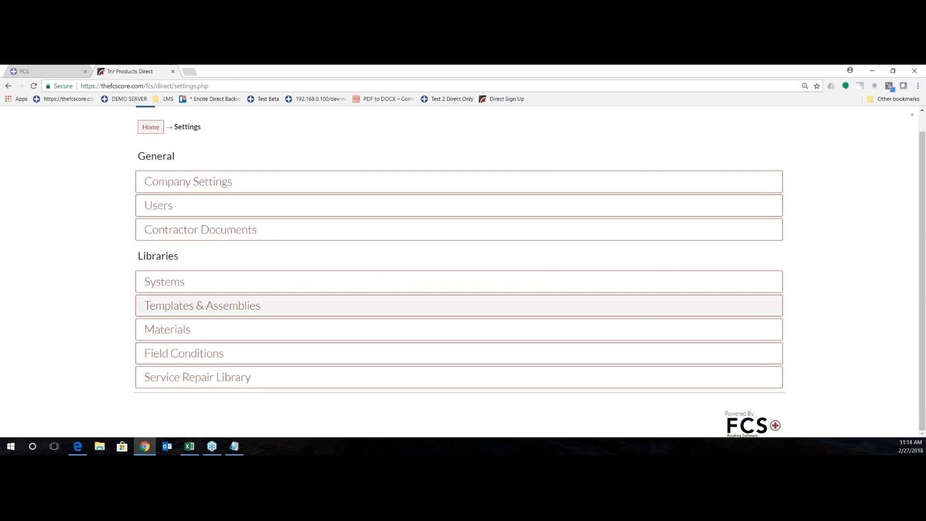
left_click(163, 312)
scroll(82, 312, "down", 2)
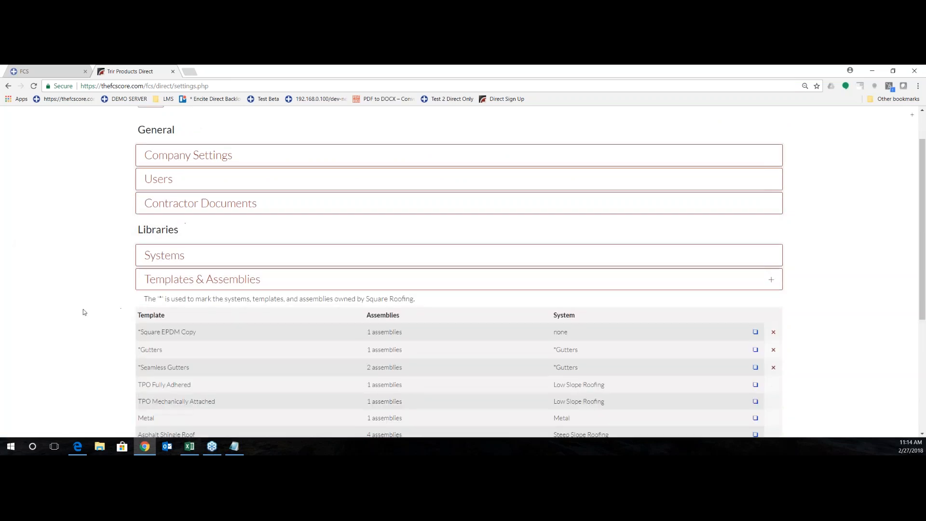
scroll(62, 275, "down", 2)
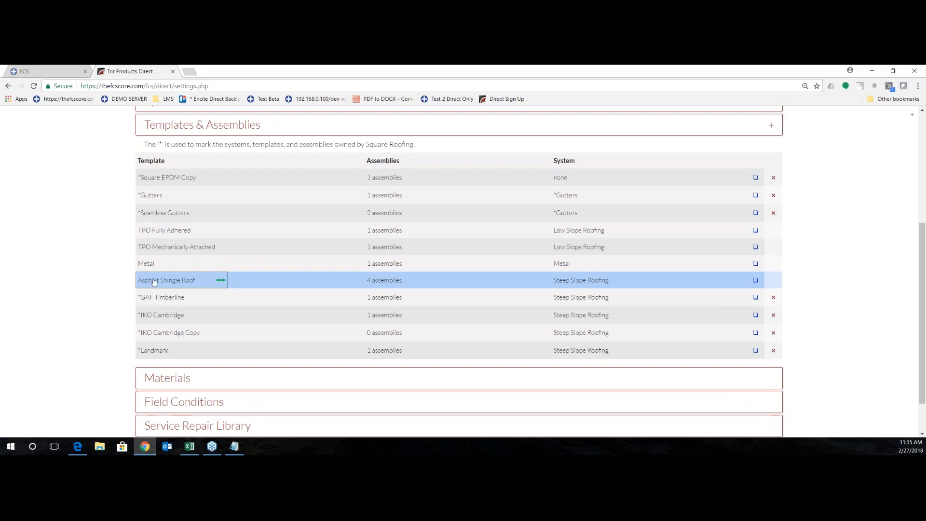
Duplicate the Asphalt Shingle Roof template and open the copy.
left_click(757, 284)
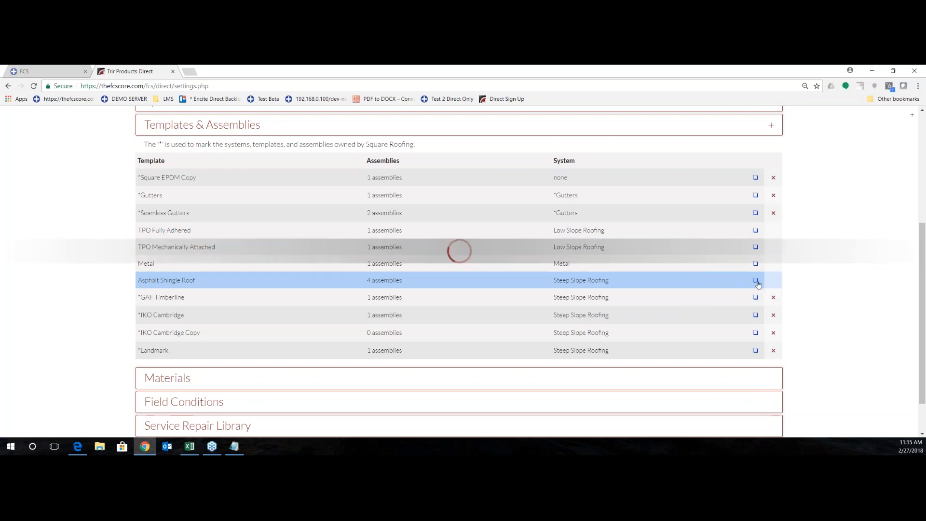
scroll(413, 296, "down", 1)
scroll(31, 236, "up", 1)
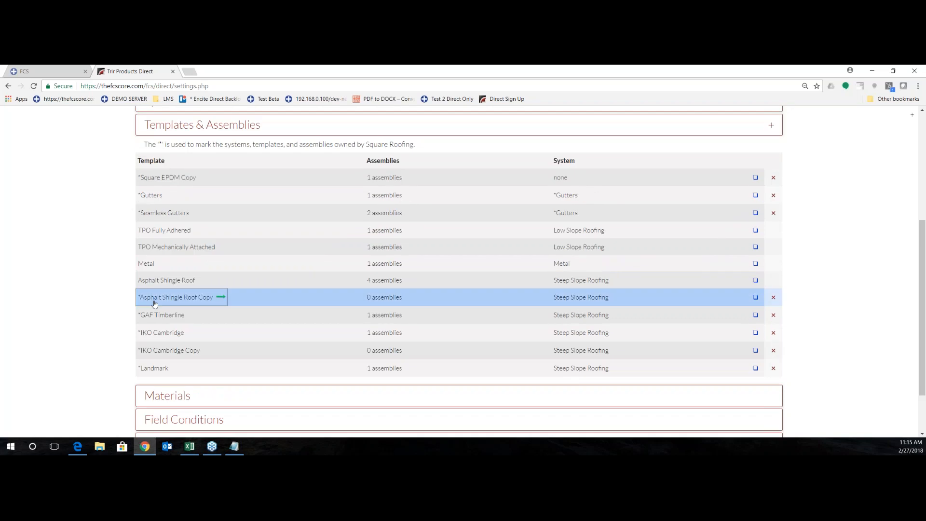
left_click(168, 301)
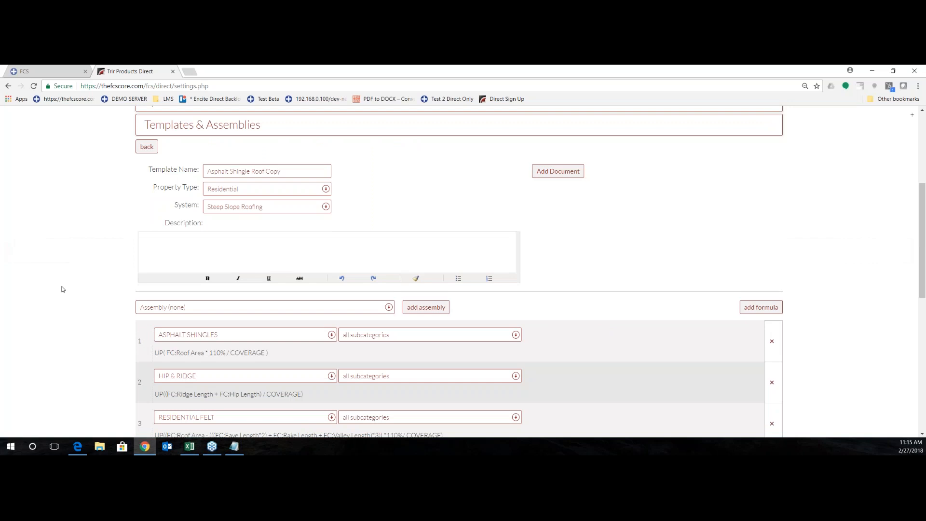
Rename the copied template as Square Residential and keep Steep Slope Roofing as its system.
left_click(301, 174)
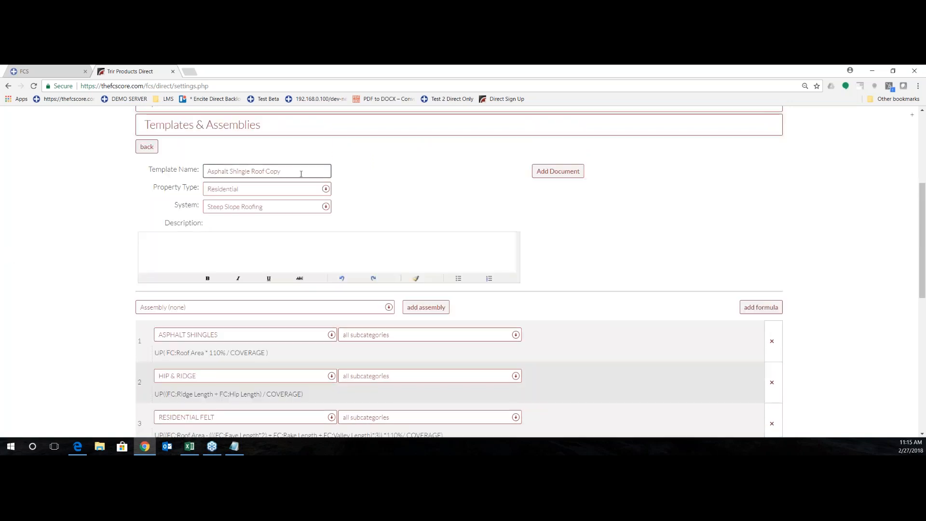
left_click_drag(301, 174, 179, 179)
type("Sqaure")
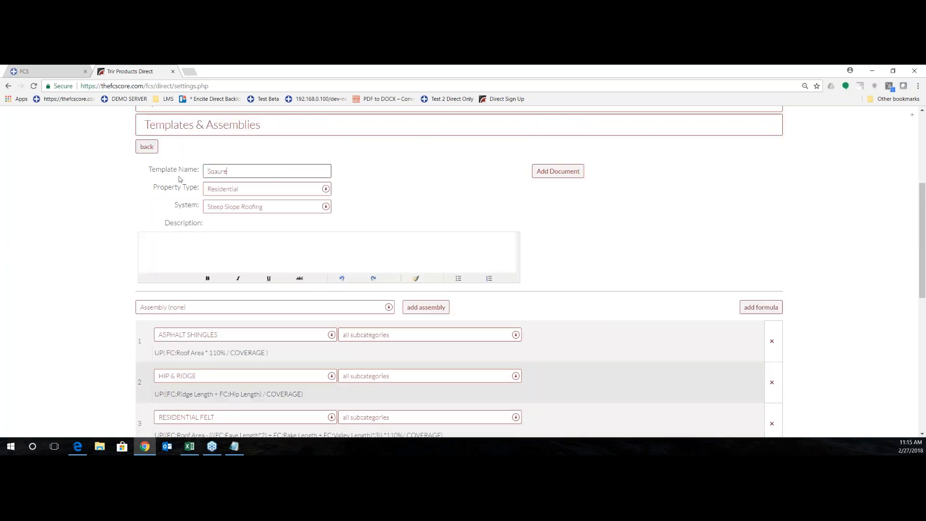
type("ua")
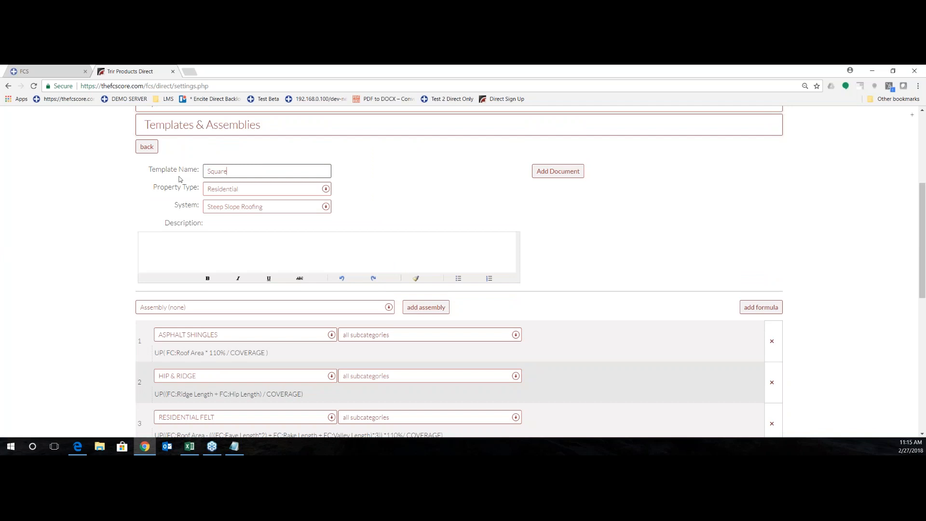
type("re Residential")
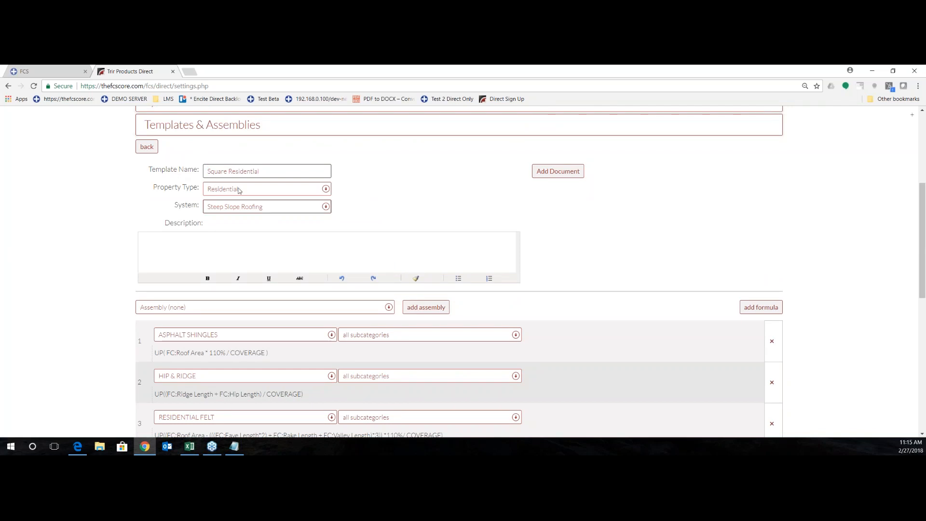
left_click(223, 208)
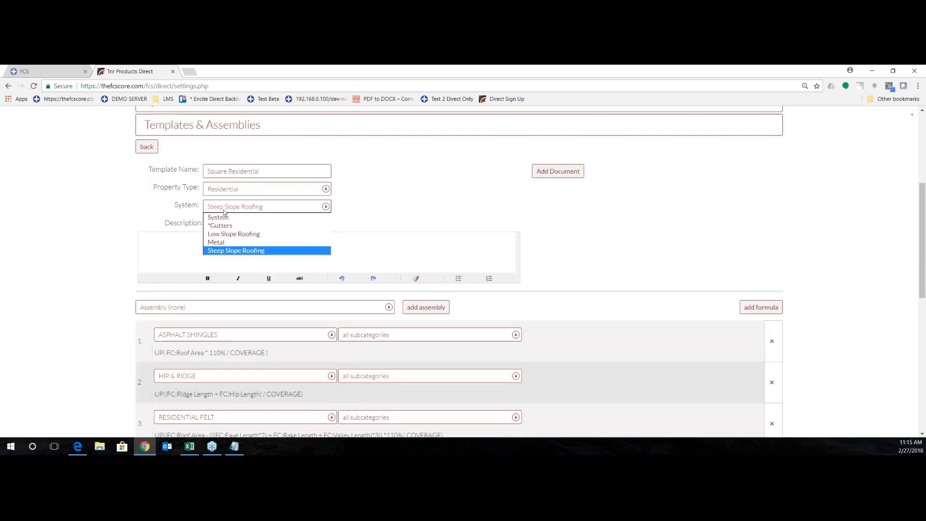
left_click(221, 251)
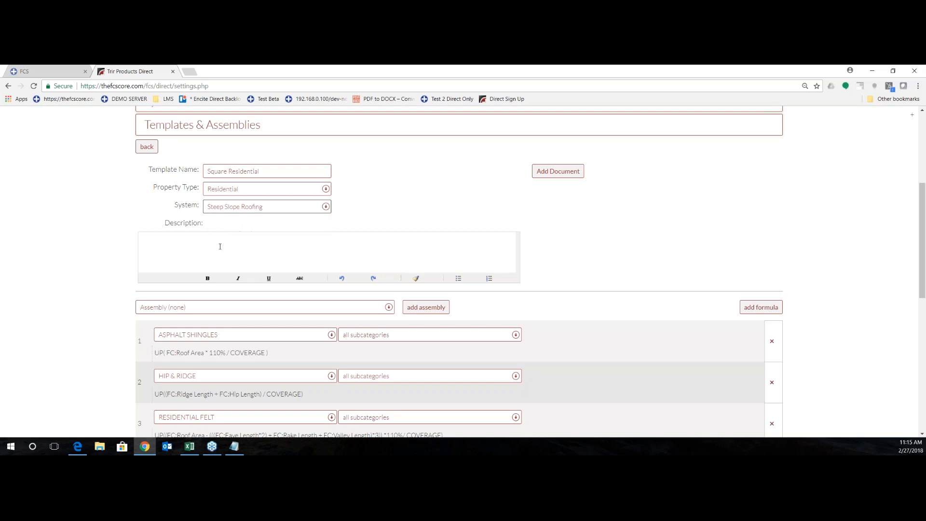
Add a formula row to the template with the category RESIDENTIAL FELT and the subcategory 15# PLAIN FELT.
scroll(229, 220, "down", 3)
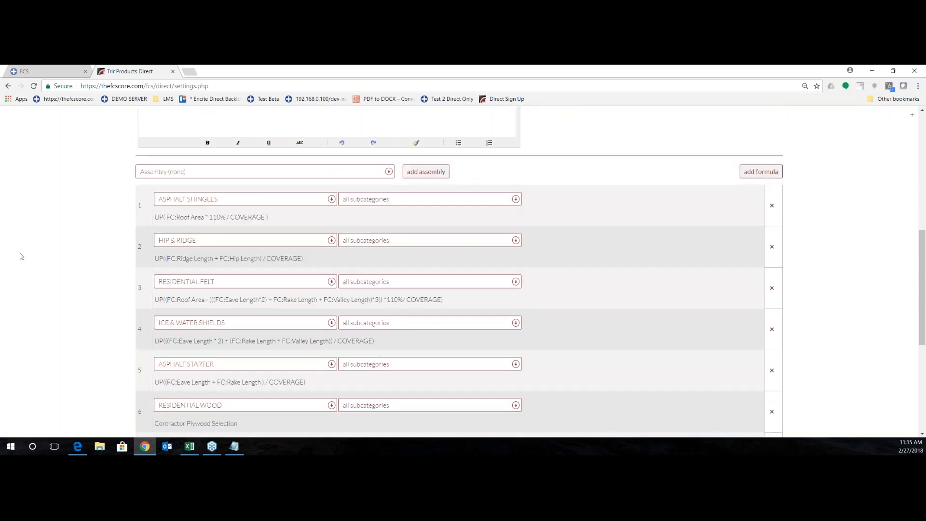
scroll(200, 224, "down", 1)
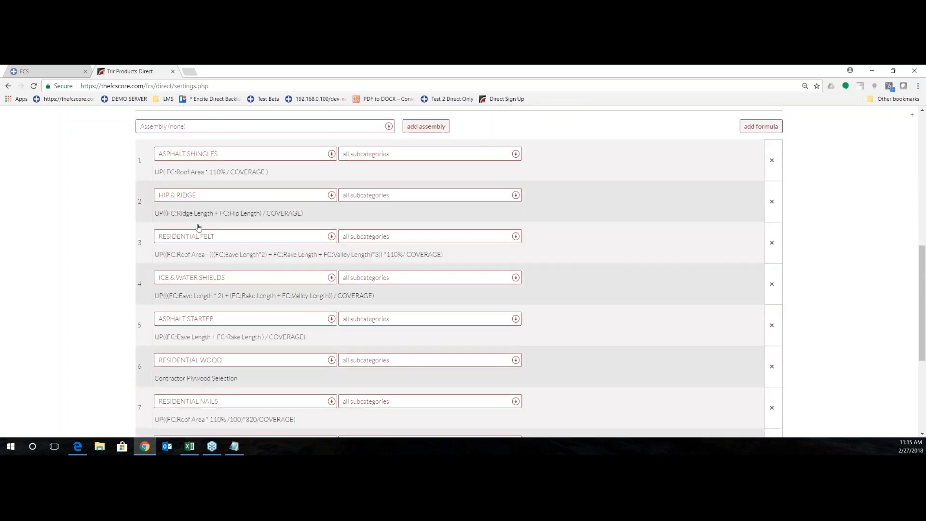
scroll(203, 249, "down", 4)
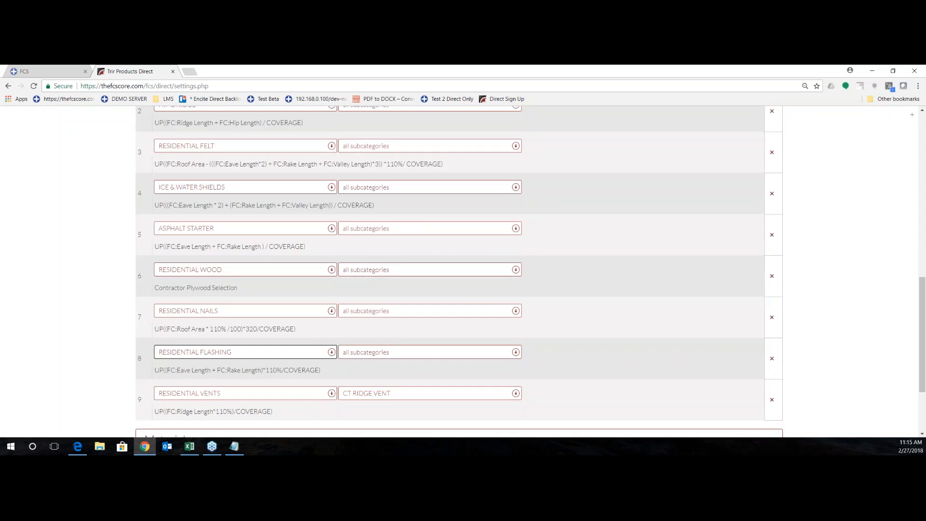
scroll(203, 369, "up", 5)
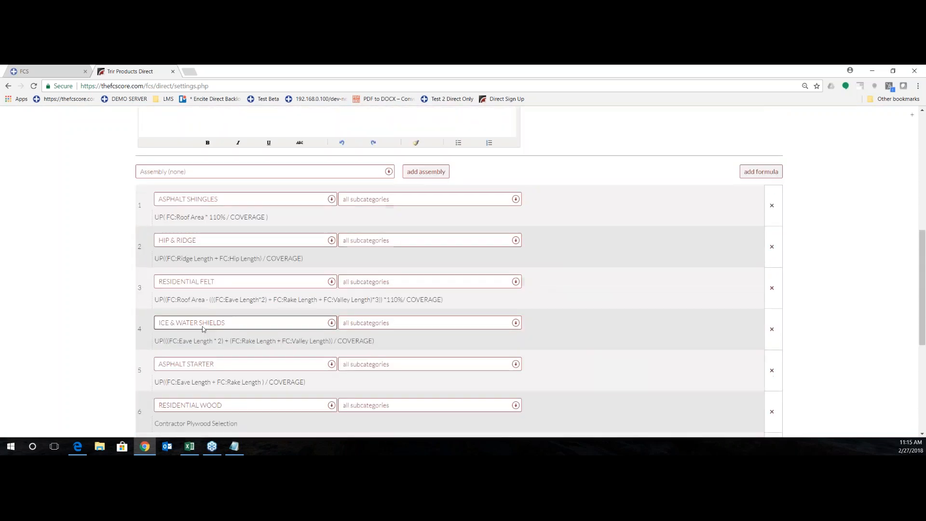
left_click(759, 173)
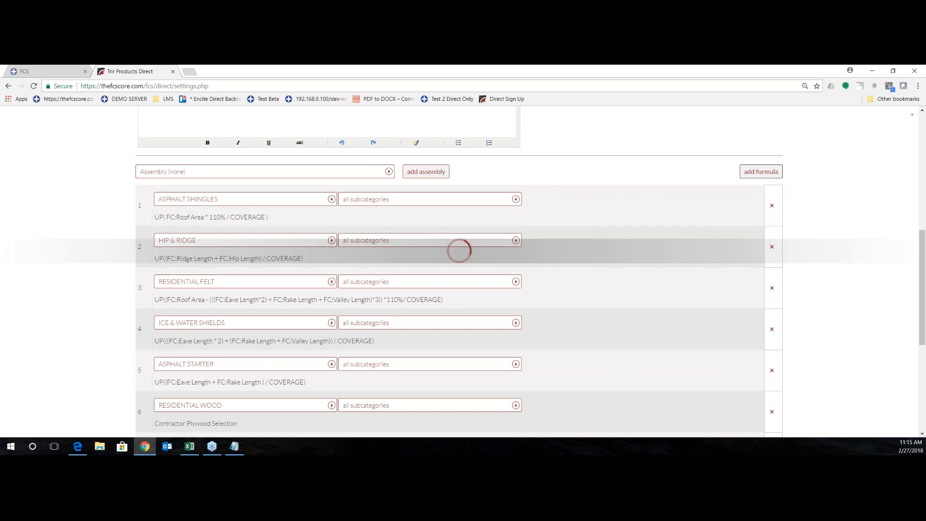
scroll(265, 273, "down", 6)
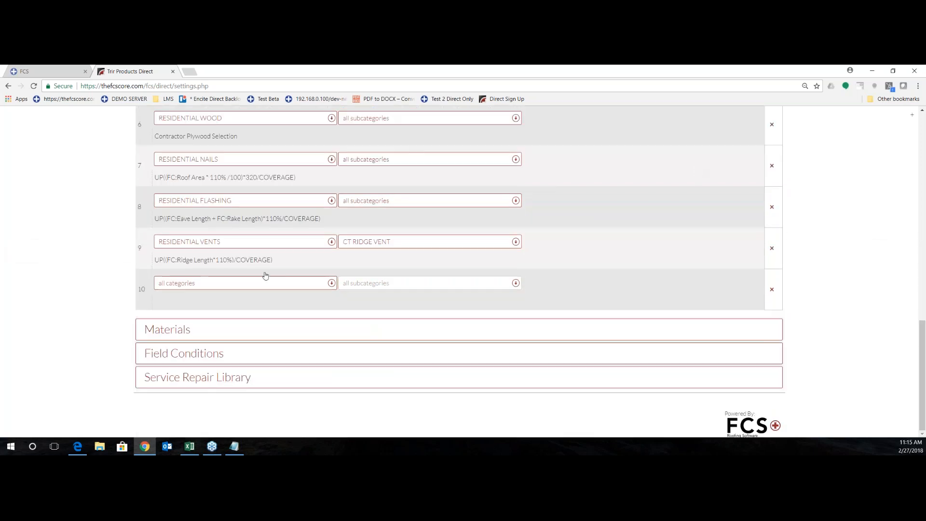
left_click(237, 283)
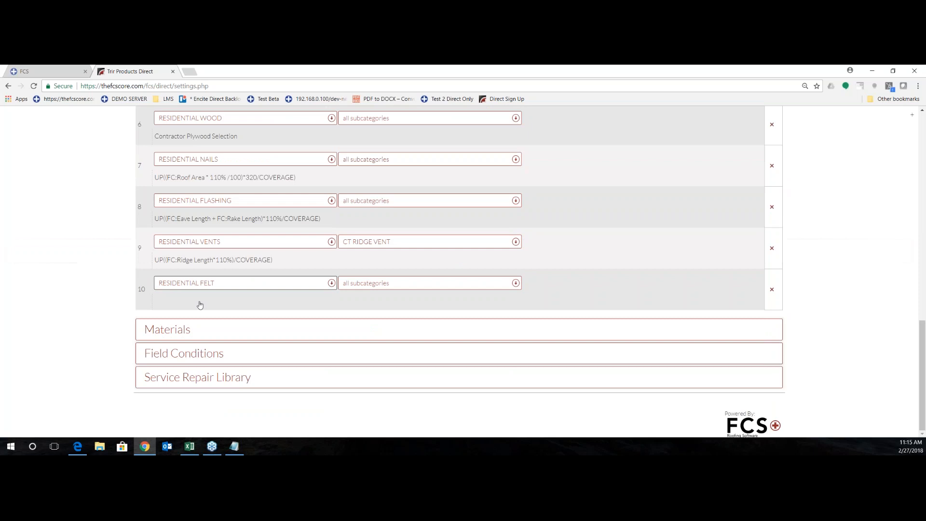
left_click(407, 283)
left_click(372, 302)
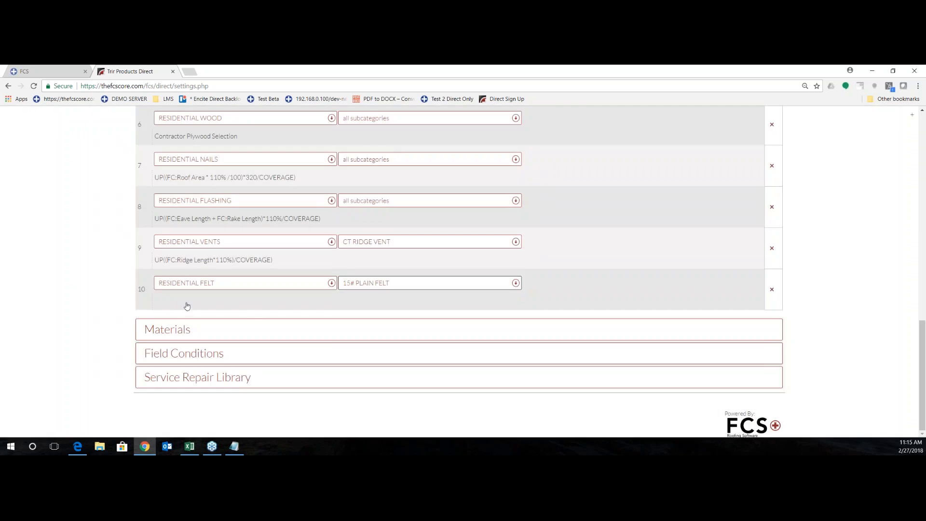
Delete the blank formula row for 15# PLAIN FELT from the template.
left_click(774, 292)
left_click(501, 134)
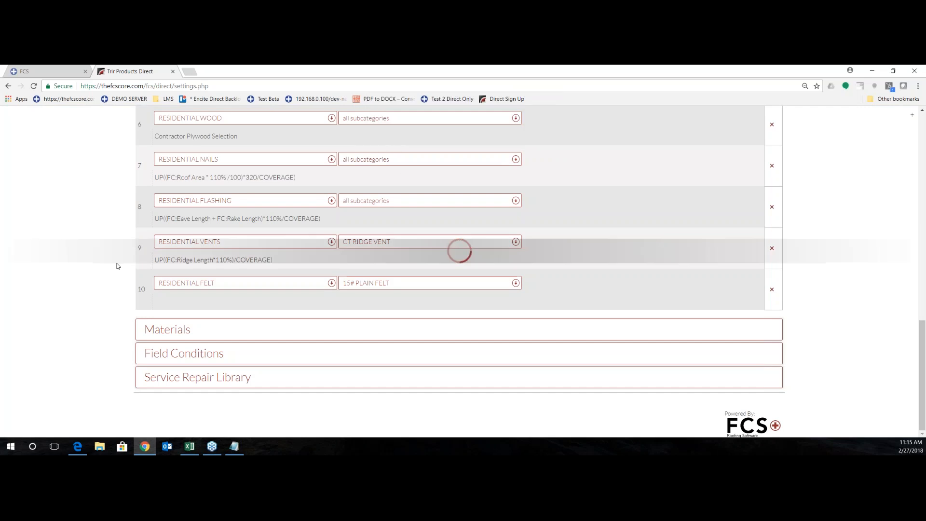
scroll(55, 295, "up", 2)
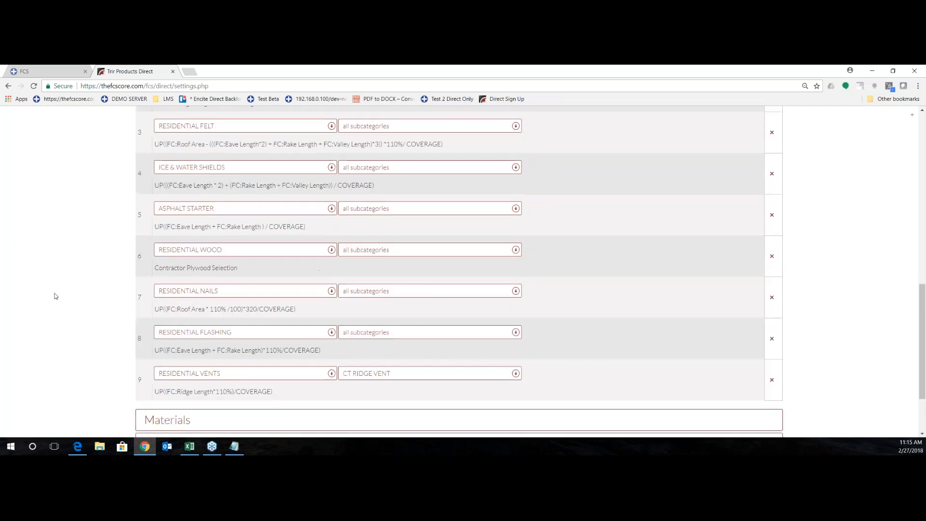
Change the RESIDENTIAL NAILS formula so it multiplies by 400: UP((FC:Roof Area * 110% /100)*400/COVERAGE).
scroll(63, 292, "up", 1)
scroll(67, 286, "up", 2)
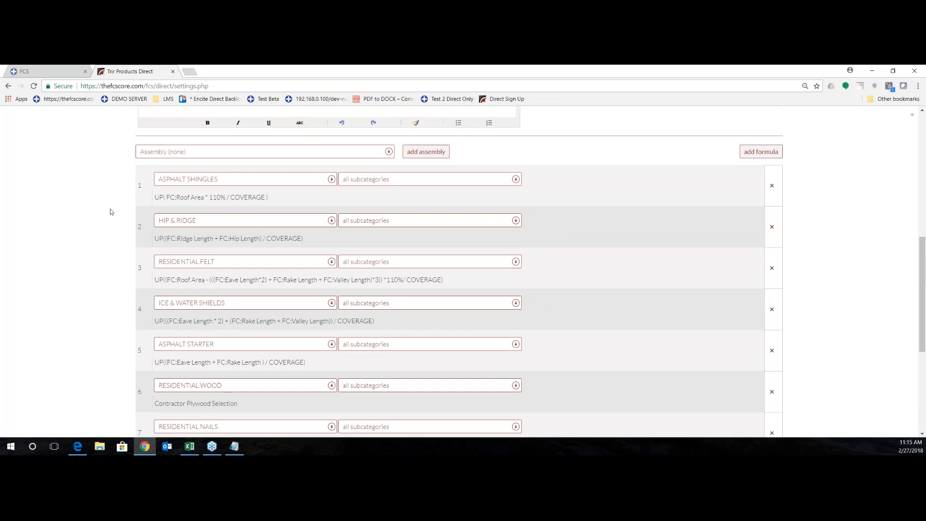
scroll(110, 213, "down", 1)
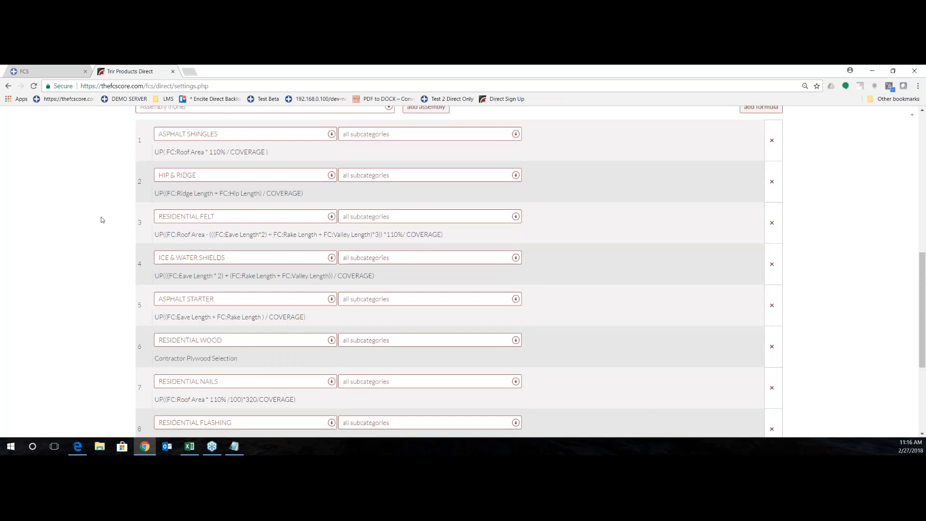
scroll(102, 220, "down", 3)
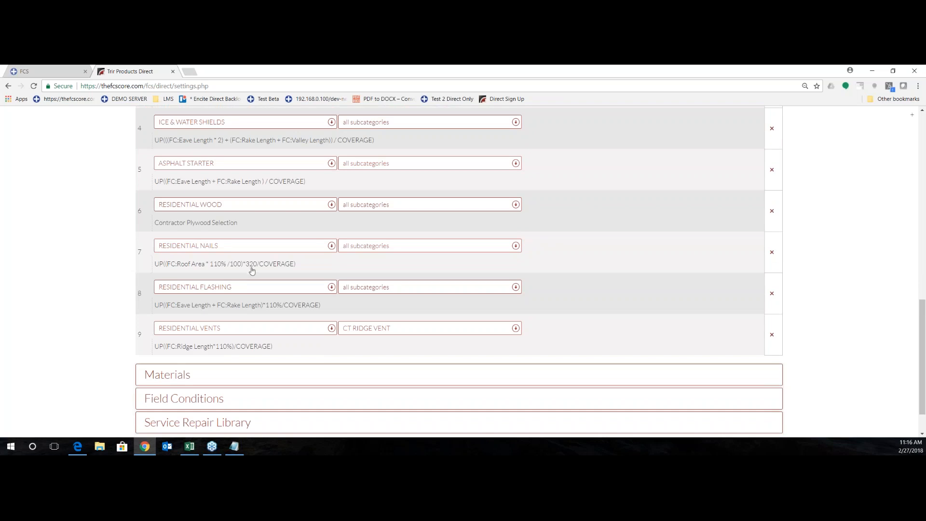
left_click(257, 266)
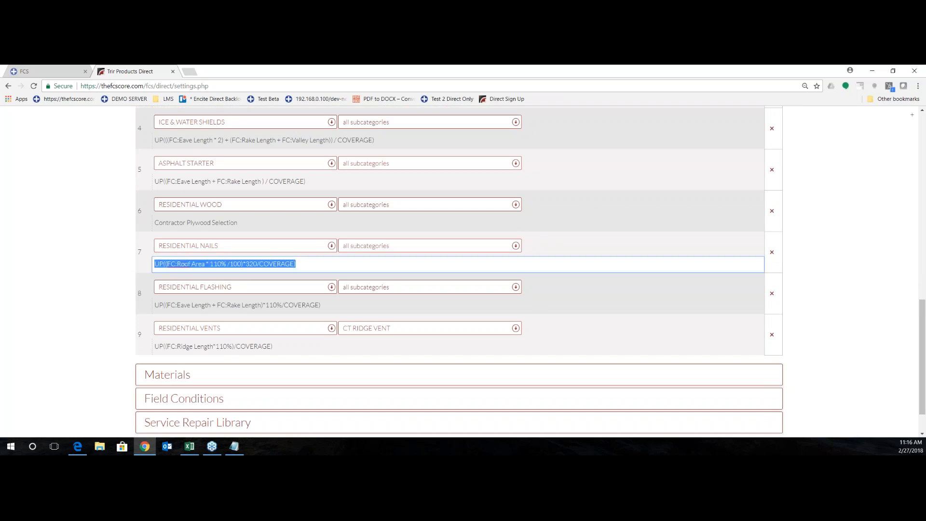
left_click(258, 264)
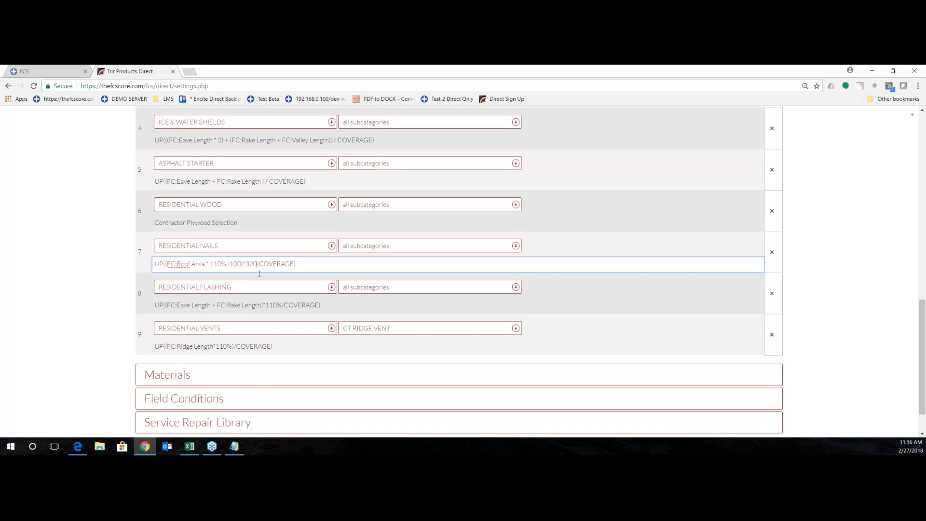
key("BackSpace")
key("BackSpace")
key("BackSpace")
key("BackSpace")
type("*400")
left_click(95, 296)
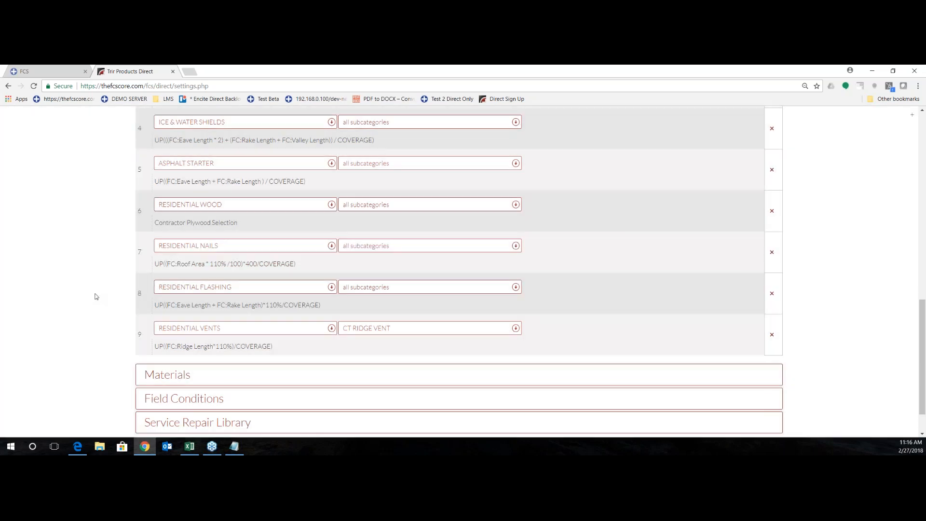
Add a new assembly named Square Landmark to the template.
scroll(96, 299, "up", 1)
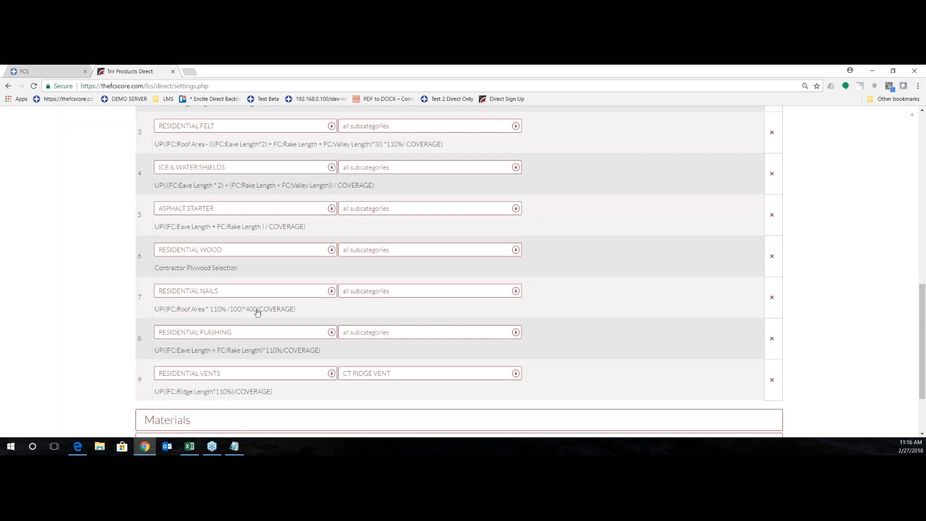
scroll(82, 348, "up", 2)
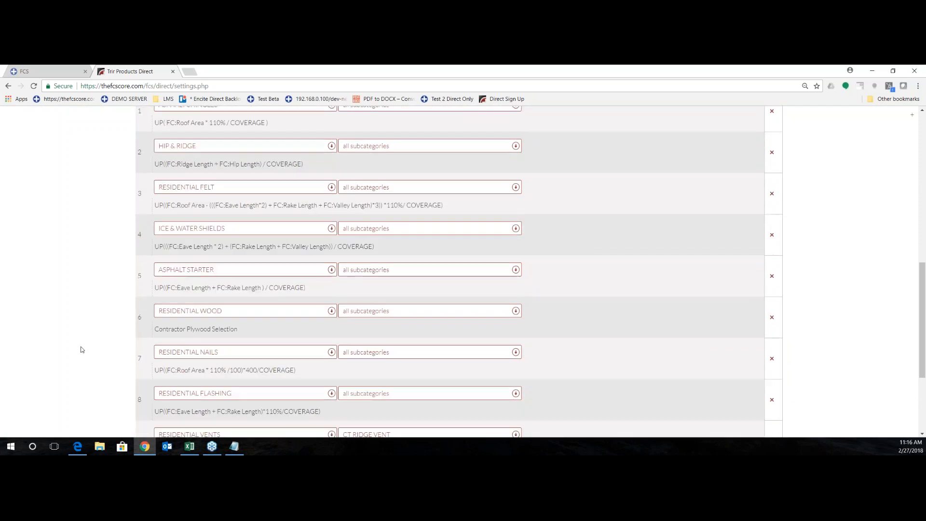
scroll(82, 348, "up", 2)
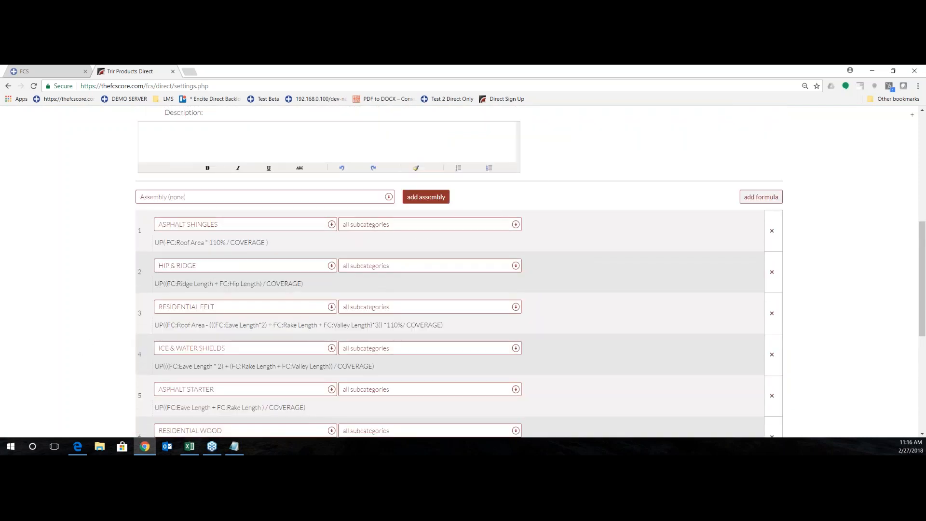
left_click(425, 196)
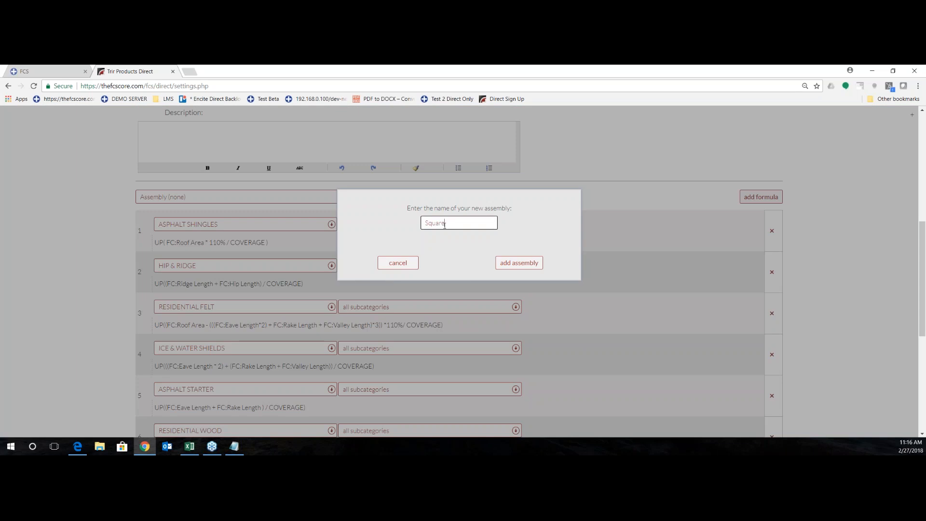
type("Square Landmark")
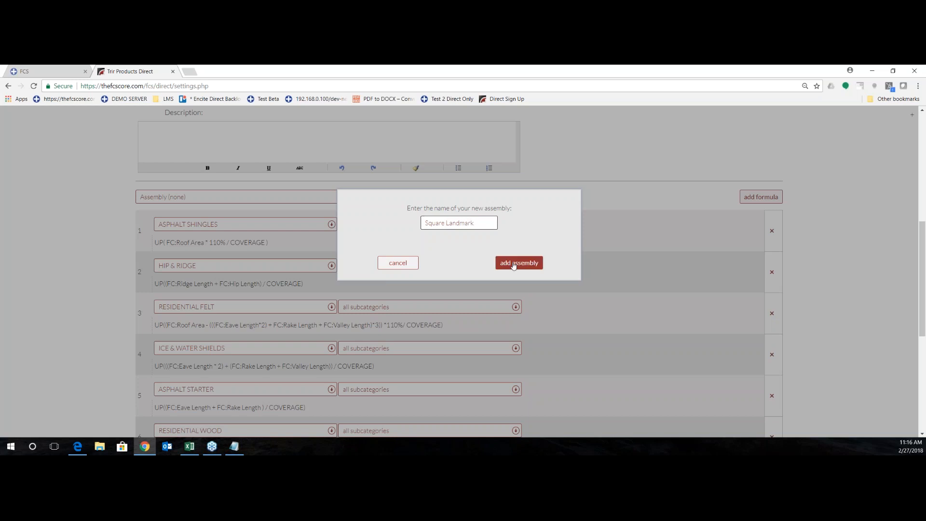
left_click(519, 263)
scroll(71, 259, "down", 2)
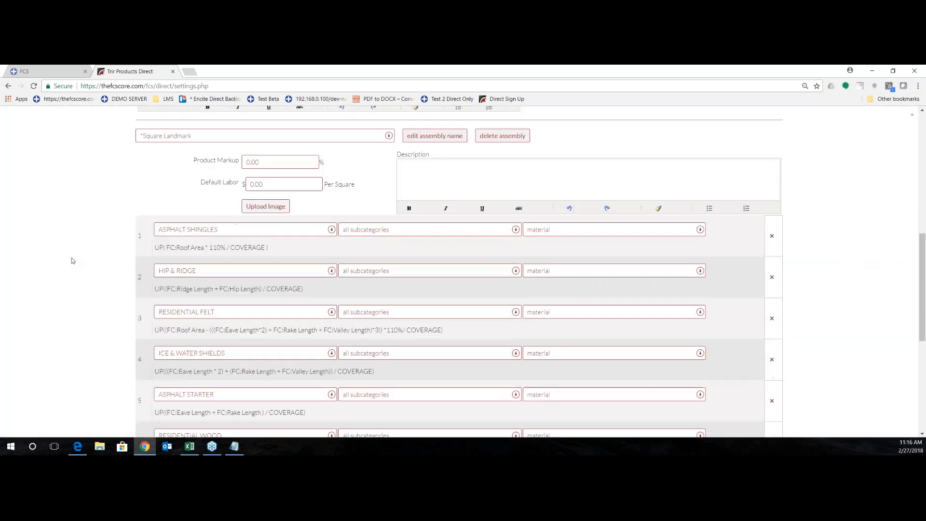
Set the assembly's ASPHALT SHINGLES row to subcategory LANDMARK (3) and material LANDMARK ATLANTIC BLUE (3).
left_click(373, 200)
left_click(365, 253)
left_click(570, 201)
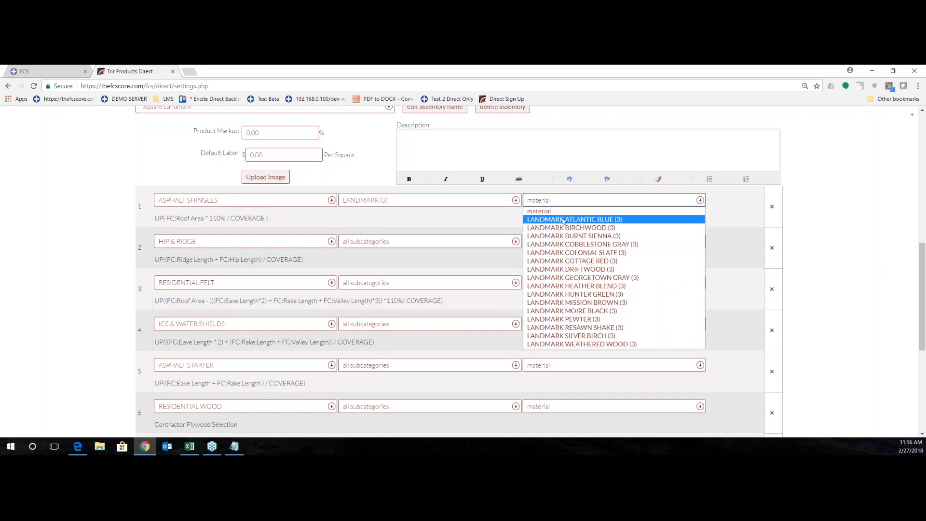
left_click(574, 220)
Set the HIP & RIDGE row to subcategory SHADOW RIDGE and material SHADOW RIDGE ATLANTIC BLUE (30/BDL).
left_click(447, 242)
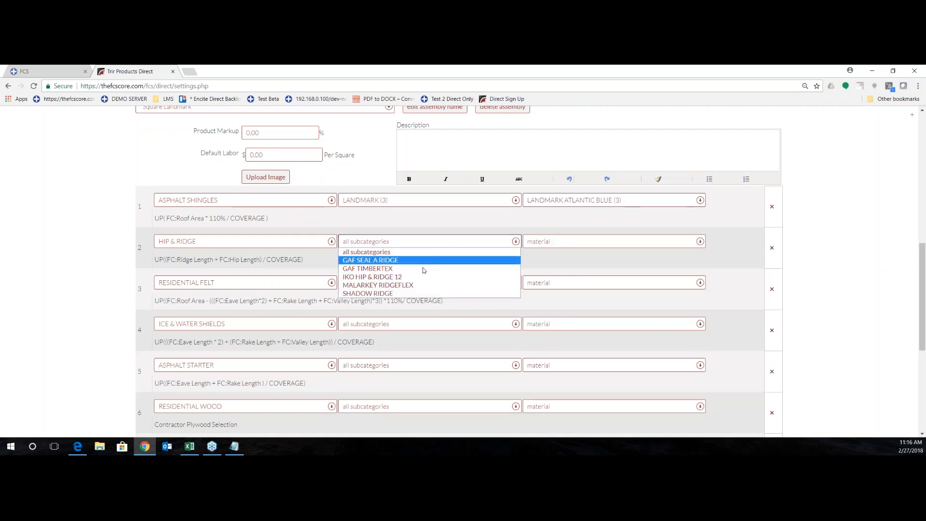
left_click(374, 294)
left_click(540, 242)
left_click(541, 252)
Set the RESIDENTIAL FELT row to subcategory IKO STORMTITE and material IKO STORMTITE (10 SQ).
left_click(411, 285)
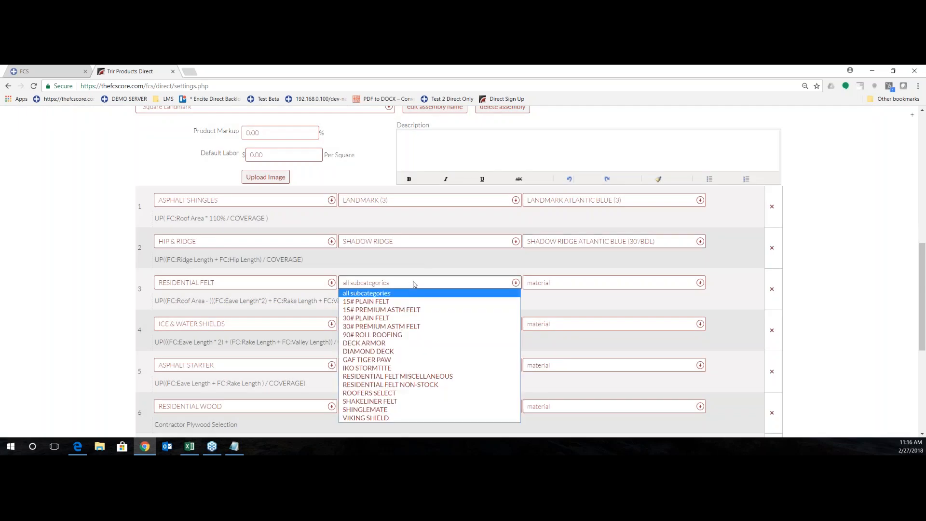
left_click(379, 368)
left_click(552, 284)
left_click(554, 307)
left_click(555, 286)
left_click(555, 302)
scroll(554, 302, "down", 1)
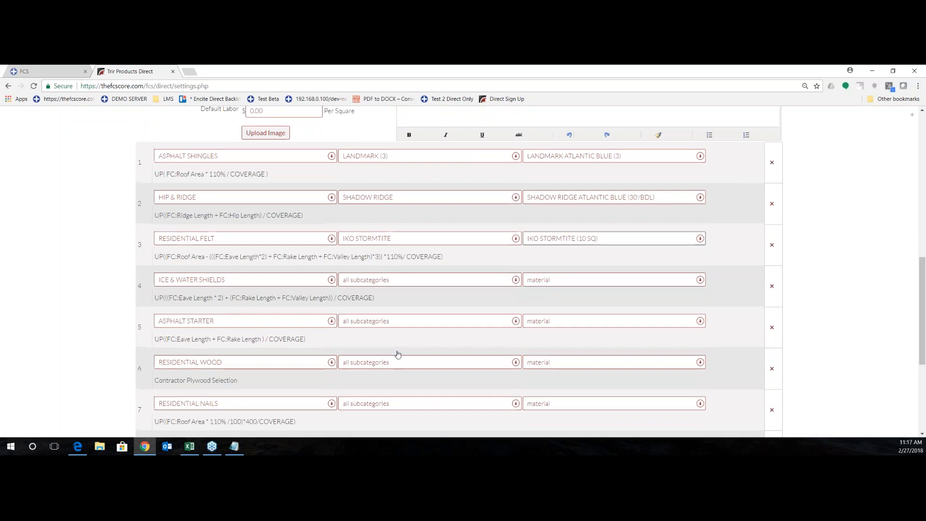
scroll(589, 300, "up", 1)
scroll(591, 299, "up", 2)
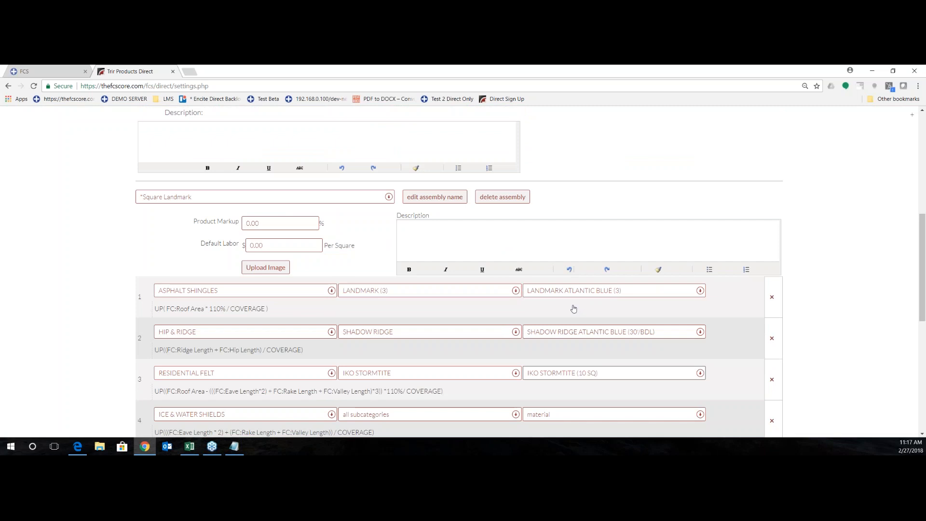
scroll(236, 318, "down", 3)
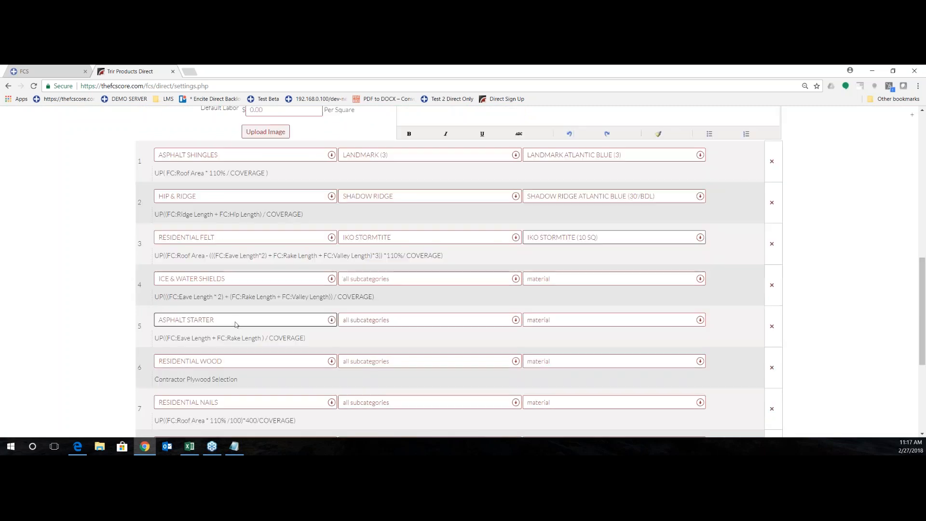
scroll(235, 318, "down", 2)
scroll(222, 328, "up", 5)
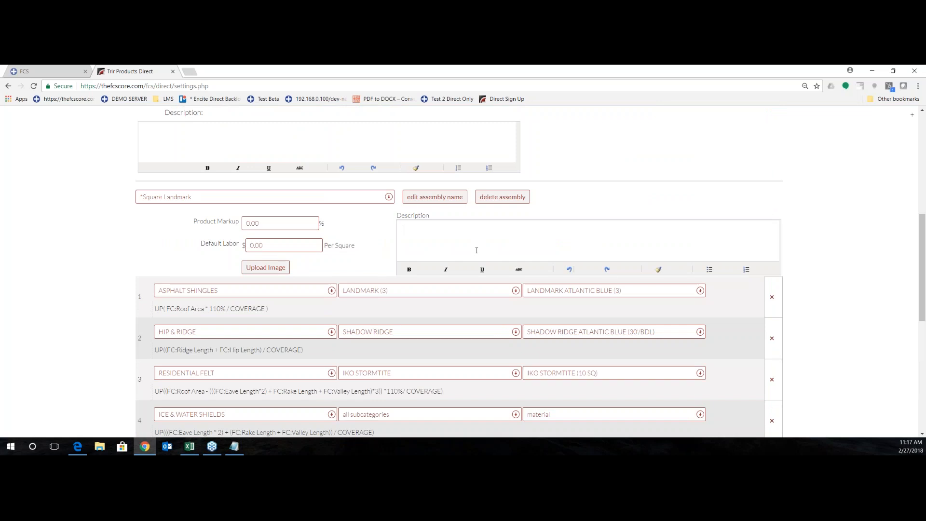
scroll(477, 251, "up", 1)
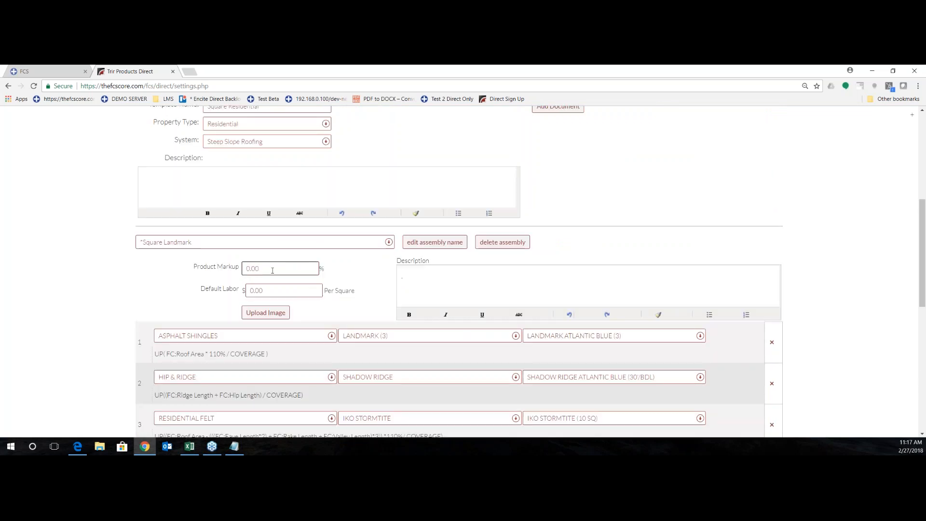
Add the PDF CER51447_IRS Brochure 2030235 GAG from the Brochures folder as a document of the Square Residential template.
scroll(467, 289, "up", 4)
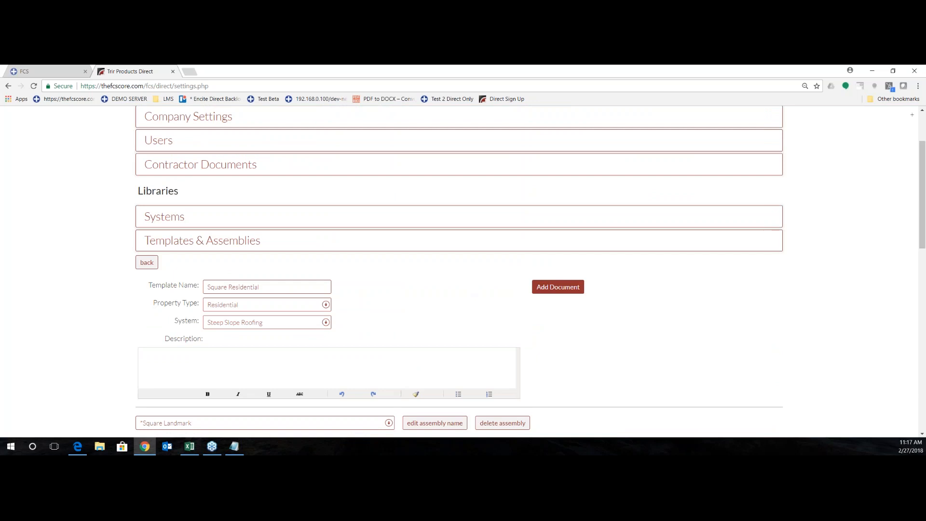
left_click(574, 291)
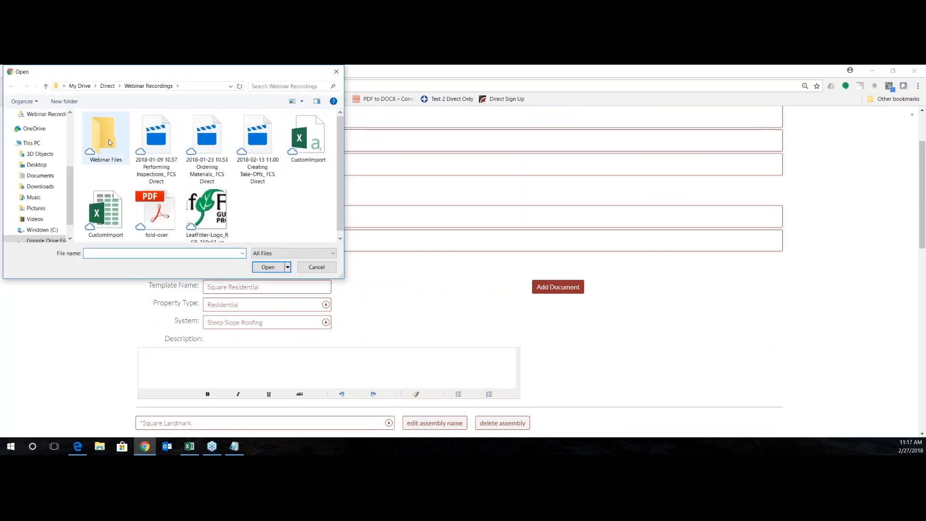
left_click(107, 85)
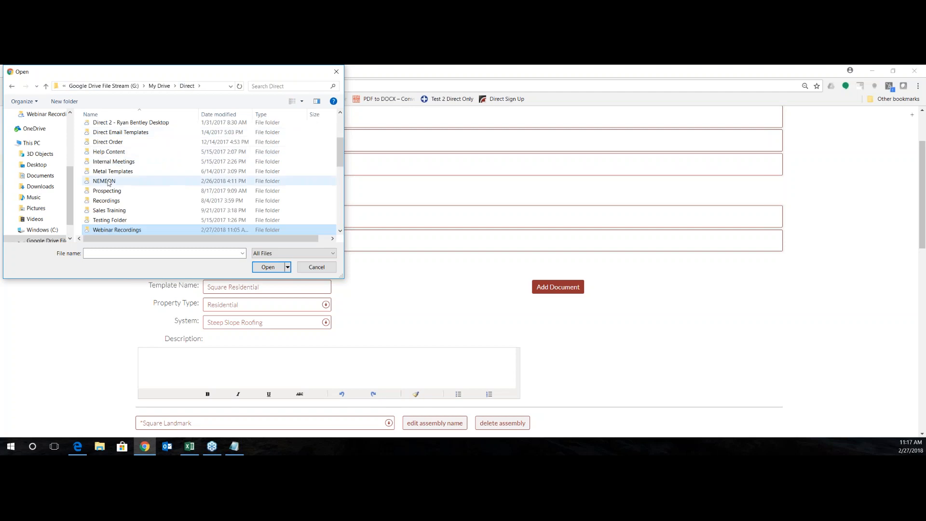
scroll(118, 126, "up", 2)
scroll(118, 126, "up", 1)
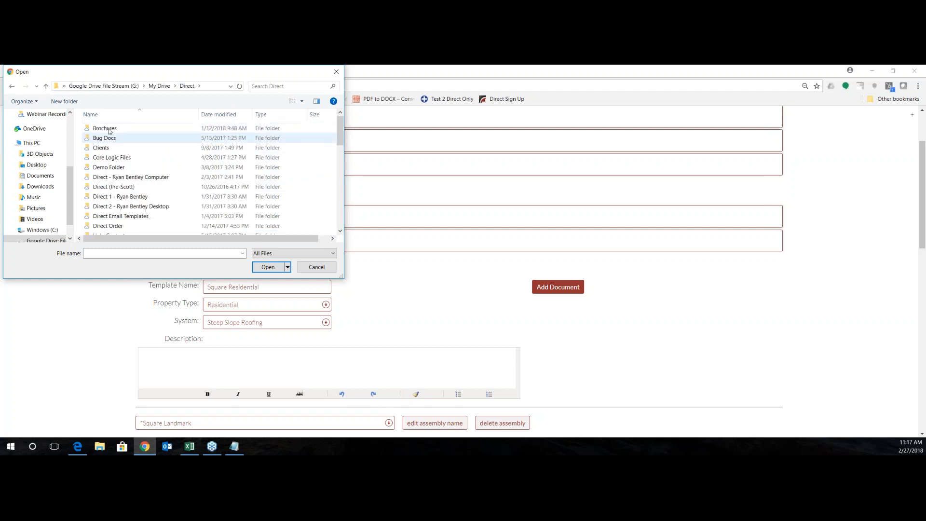
double_click(106, 126)
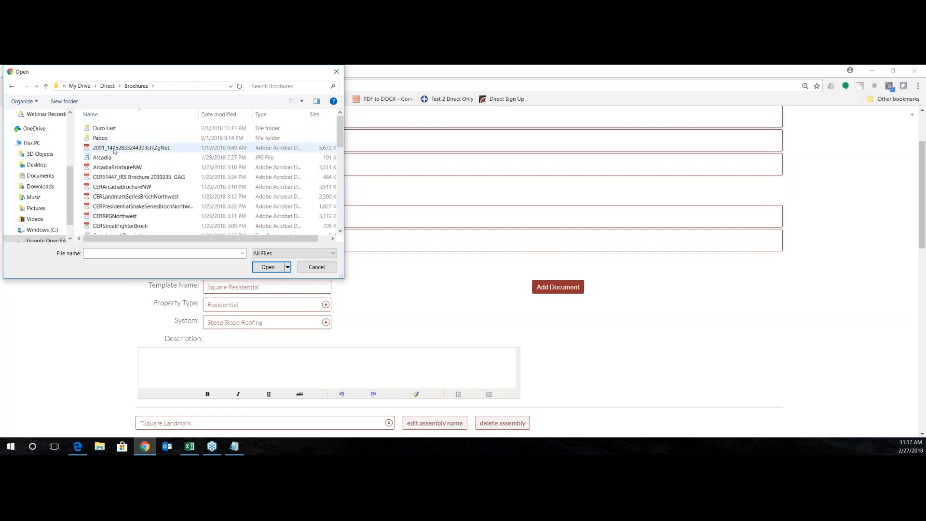
left_click(130, 147)
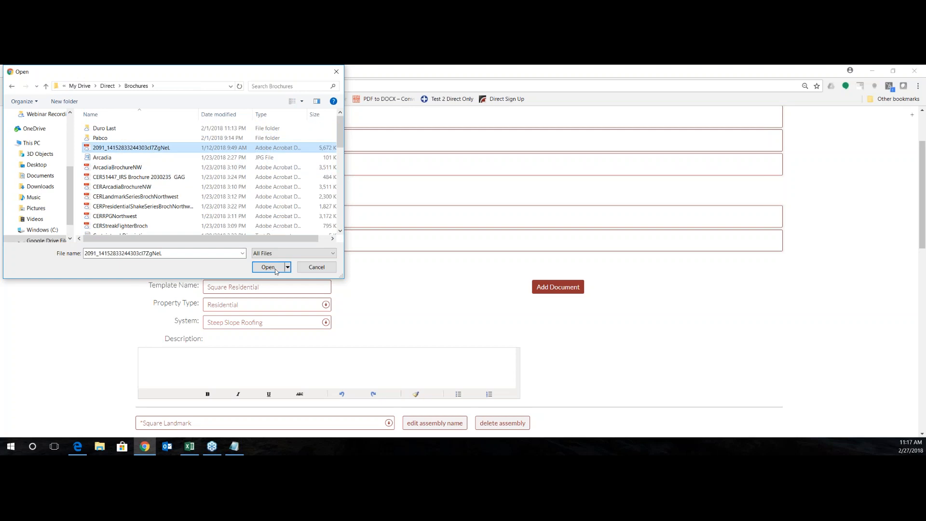
left_click(114, 177)
left_click(267, 268)
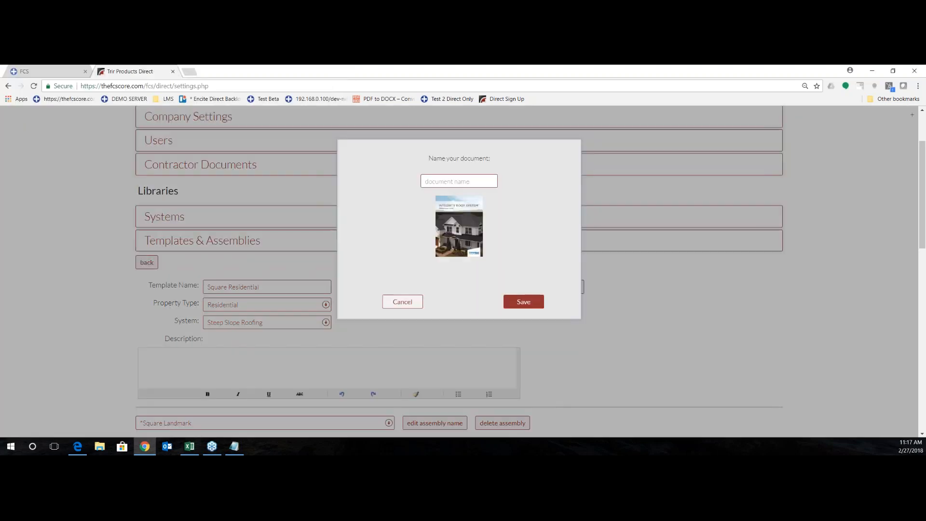
Name the uploaded brochure Certainteed Integrity and save it to the template.
left_click(477, 181)
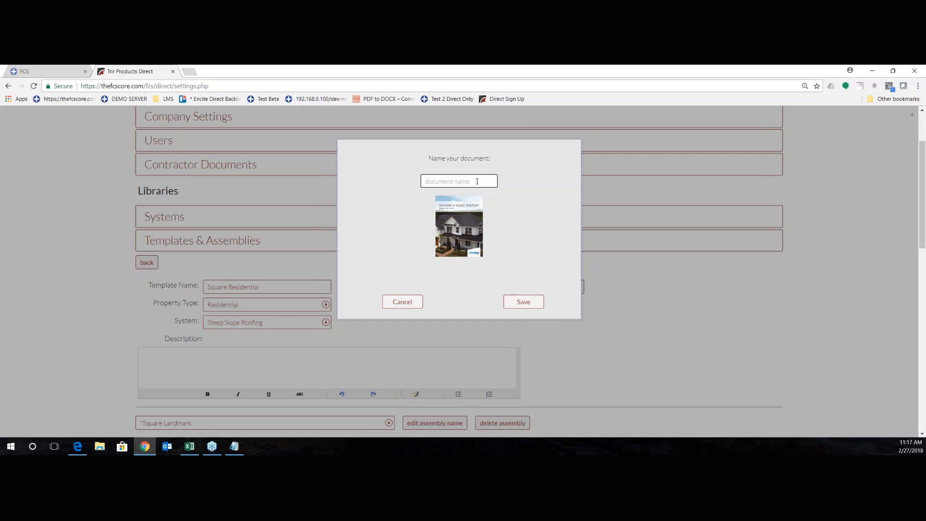
type("Certainteed Integrity")
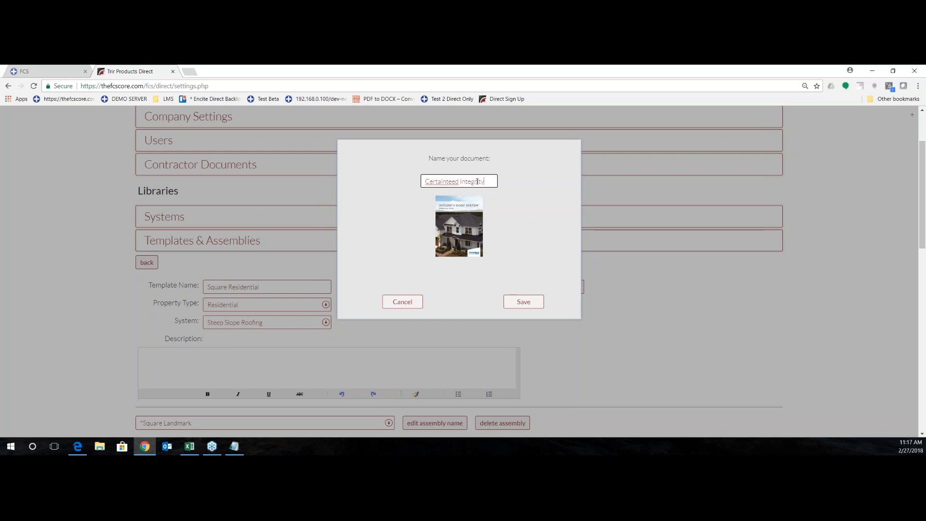
left_click(515, 304)
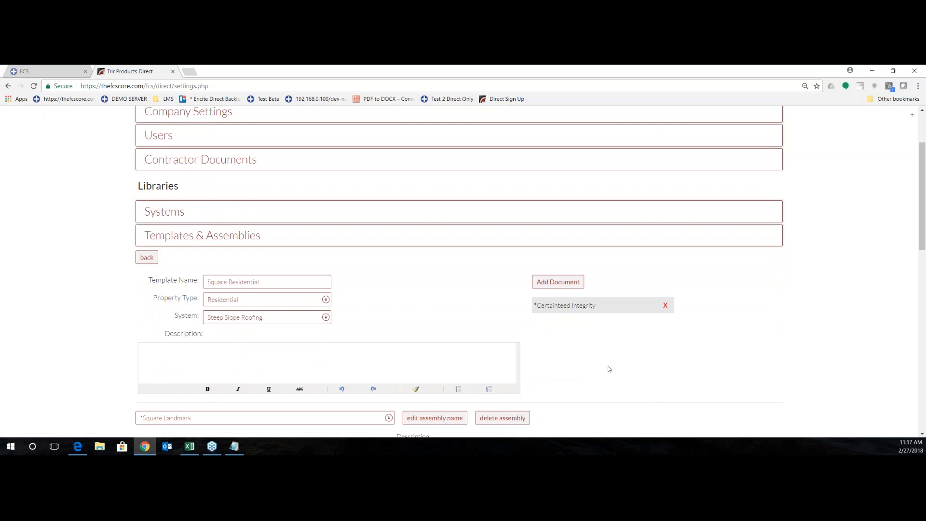
Leave the settings for the home page, search the properties for "loo" and open the matching residential property.
scroll(609, 369, "up", 2)
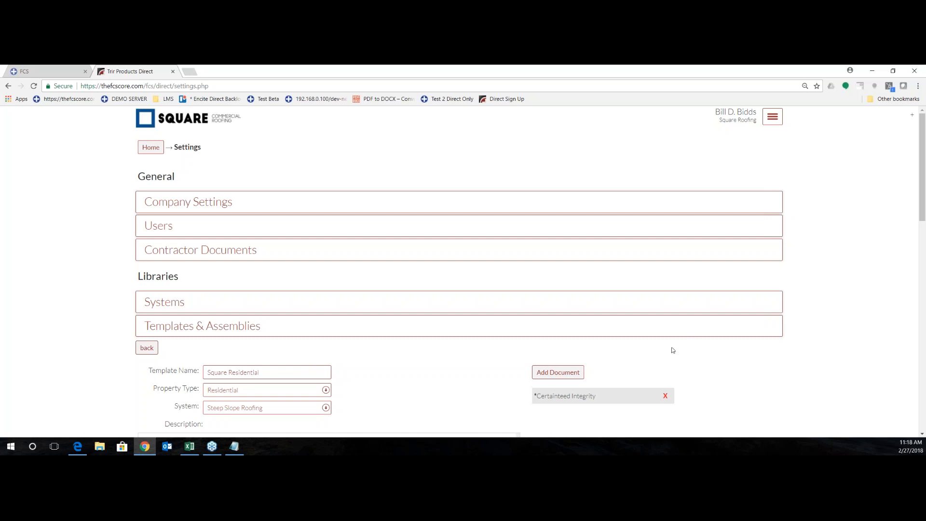
left_click(150, 148)
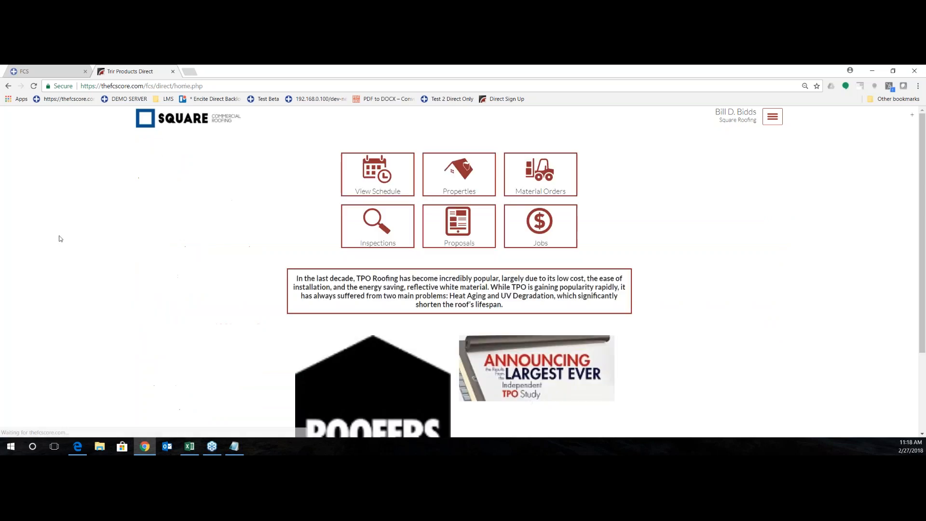
left_click(446, 186)
left_click(207, 187)
type("loo")
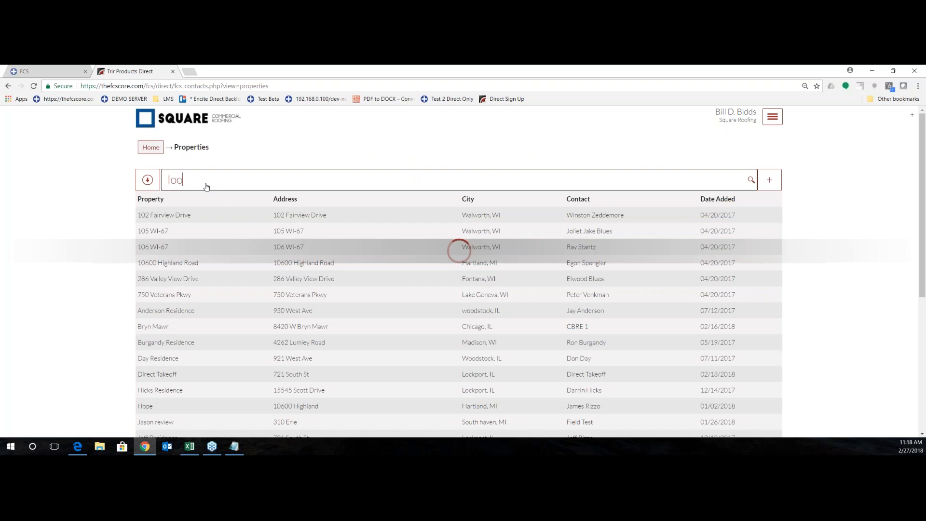
left_click(190, 215)
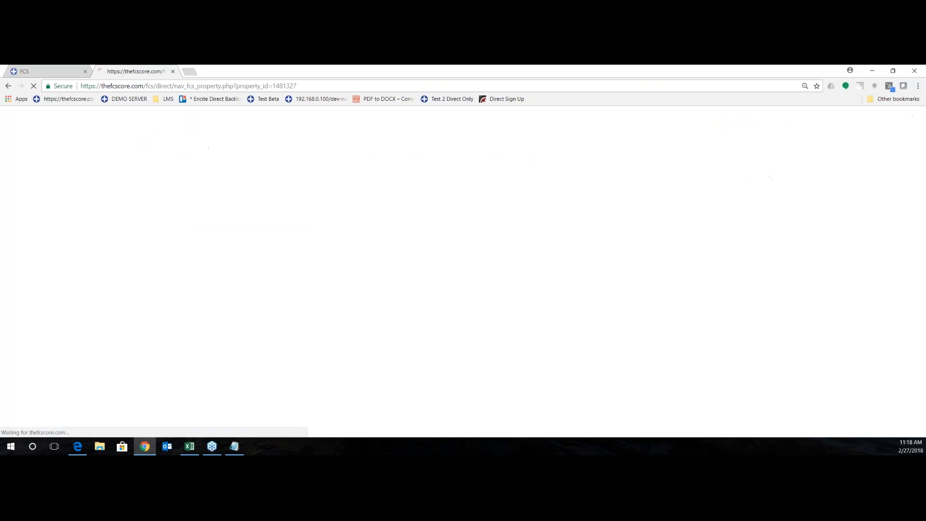
scroll(76, 241, "down", 2)
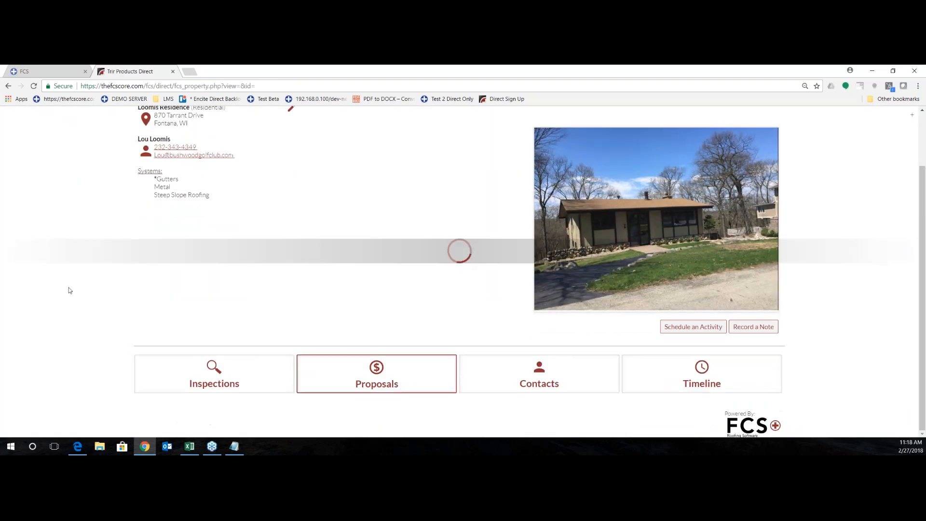
Open the property's 02/26/18 Lead proposal and start a new estimate from the company's own Square Landmark assembly under Steep Slope Roofing.
scroll(71, 289, "down", 3)
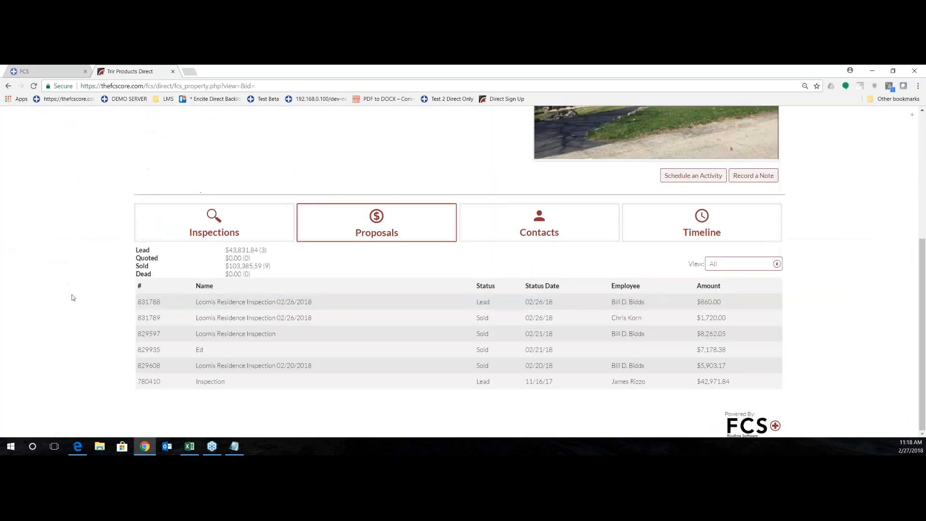
left_click(212, 303)
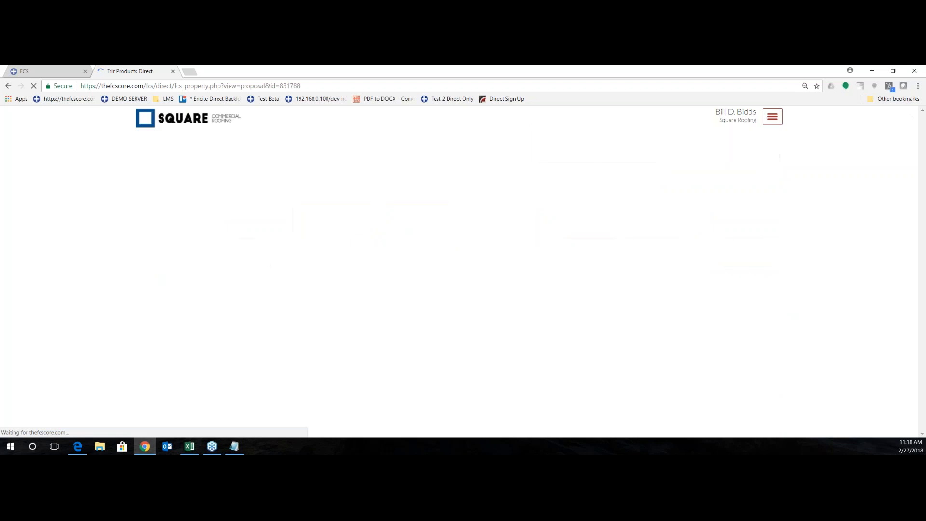
scroll(95, 323, "down", 4)
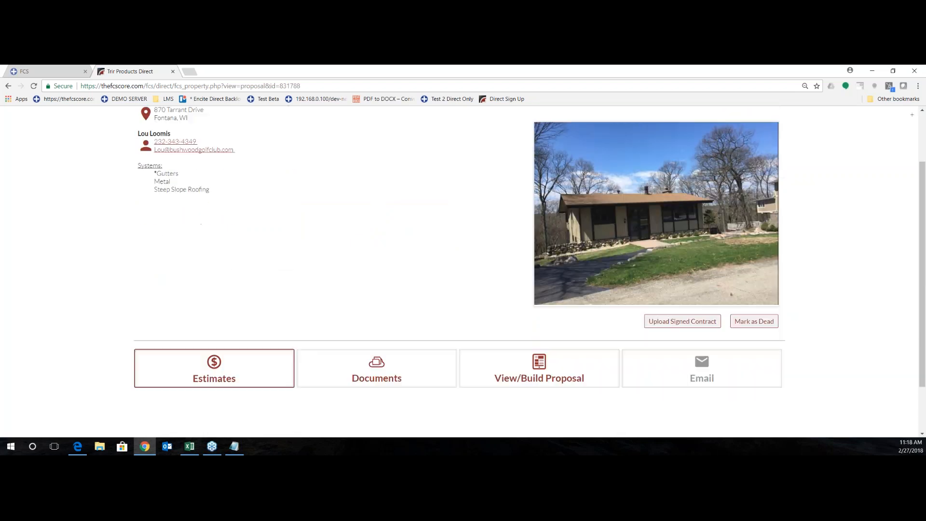
left_click(245, 315)
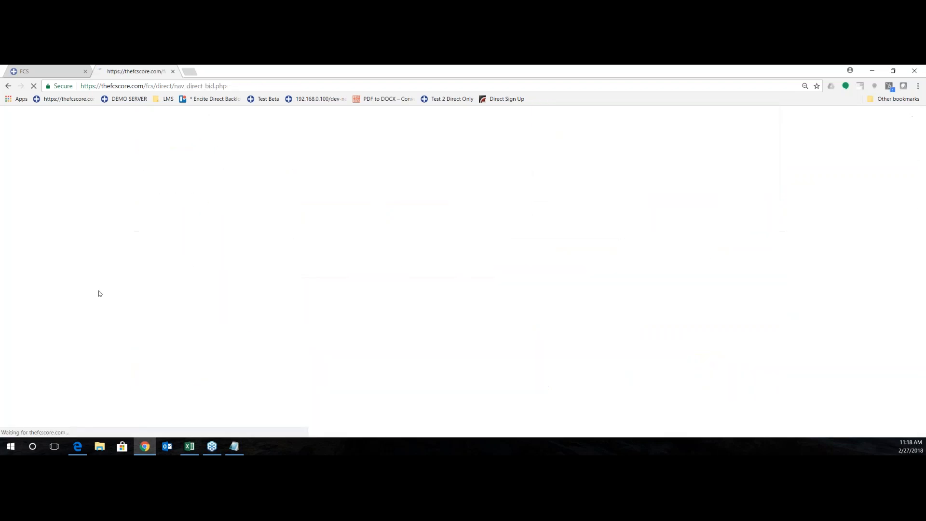
left_click(179, 236)
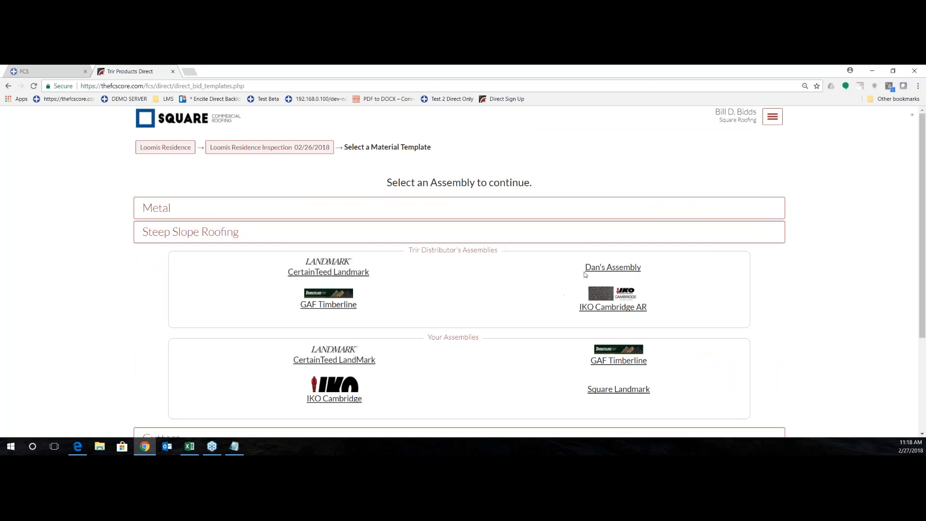
scroll(555, 294, "down", 2)
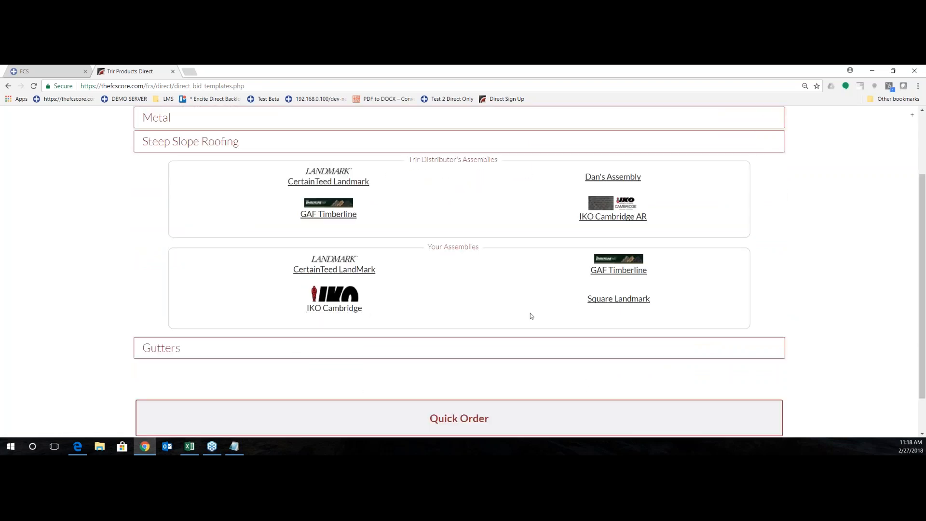
left_click(612, 303)
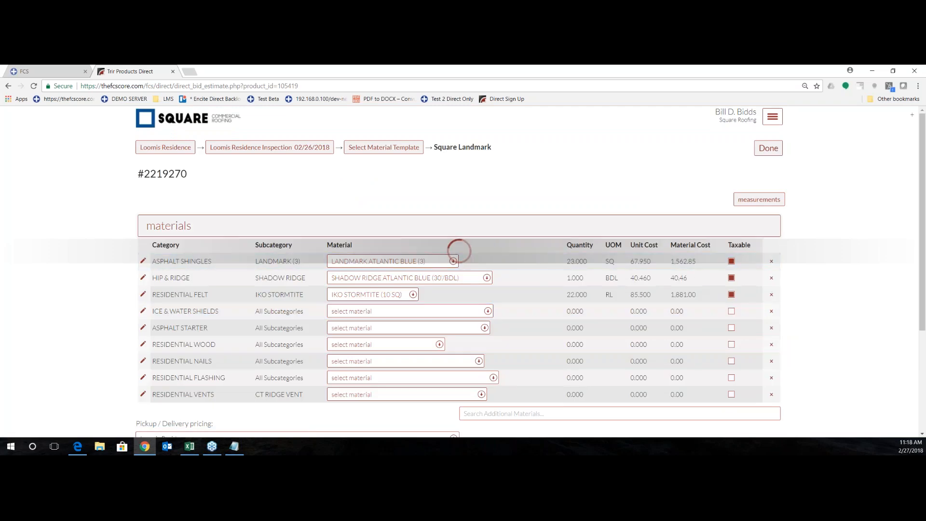
Set the ICE & WATER SHIELDS material to ARCTIC SEAL ICE & WATER 401 (2 SQ) and finish the estimate.
scroll(434, 253, "down", 5)
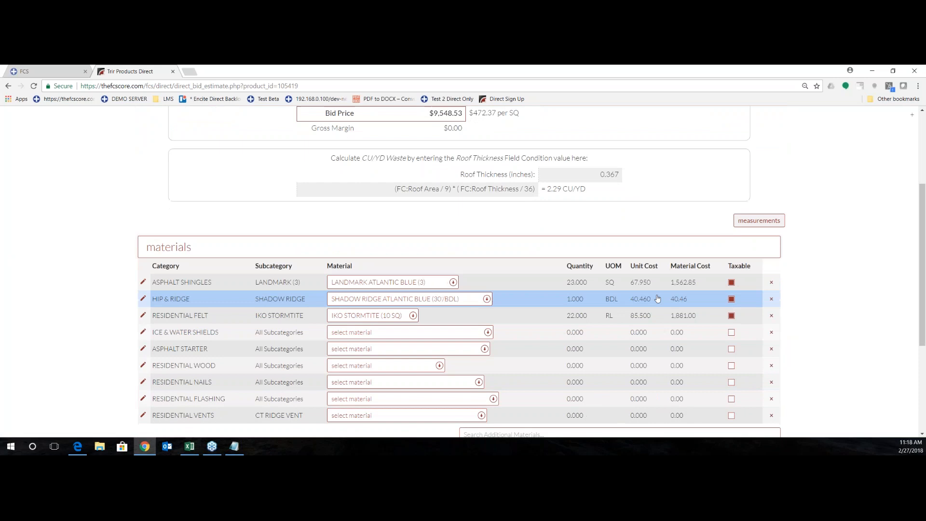
left_click(380, 251)
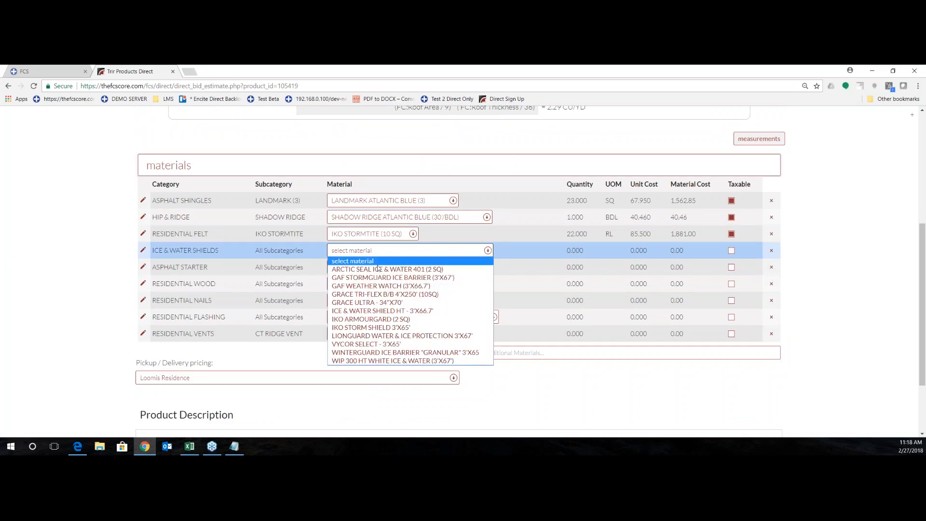
left_click(378, 268)
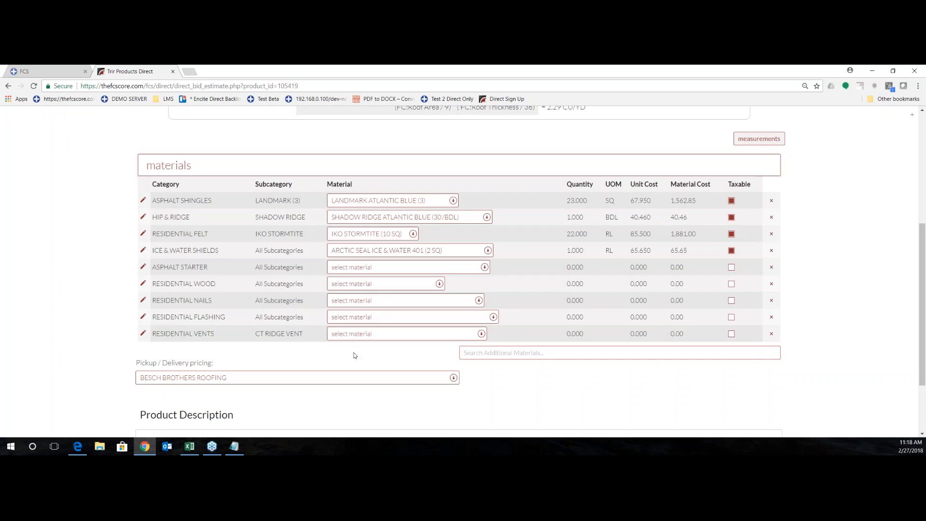
scroll(355, 356, "up", 3)
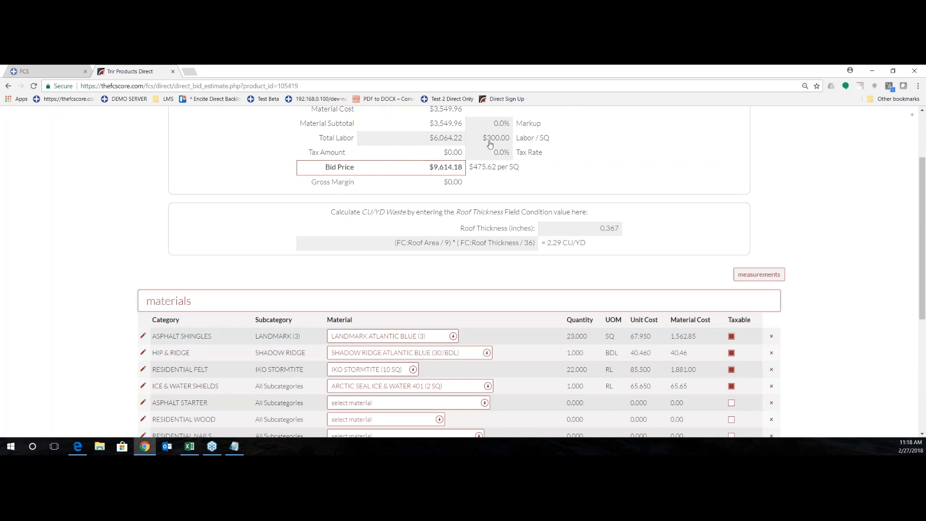
scroll(489, 144, "up", 2)
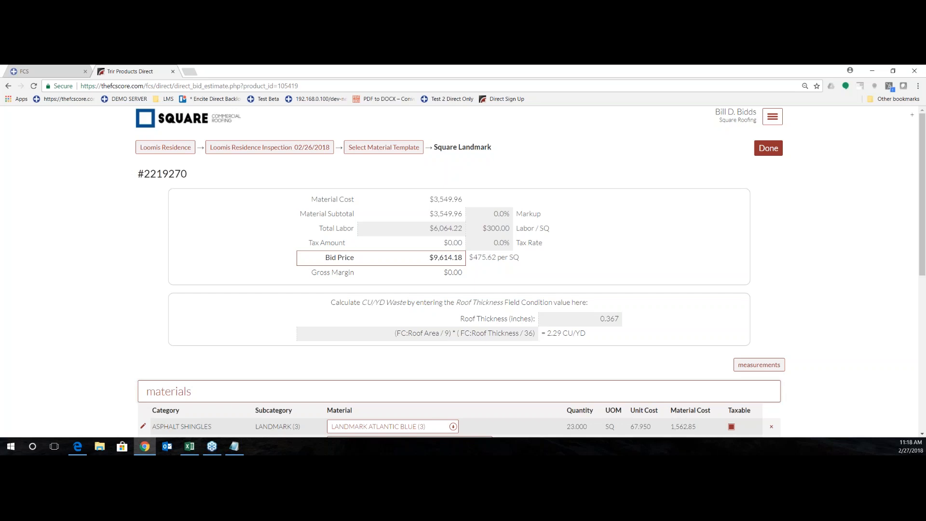
left_click(768, 148)
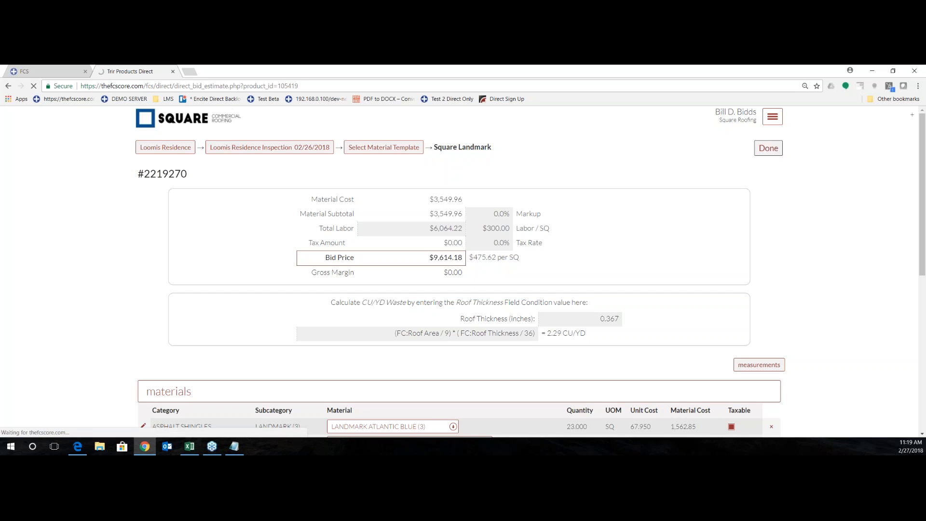